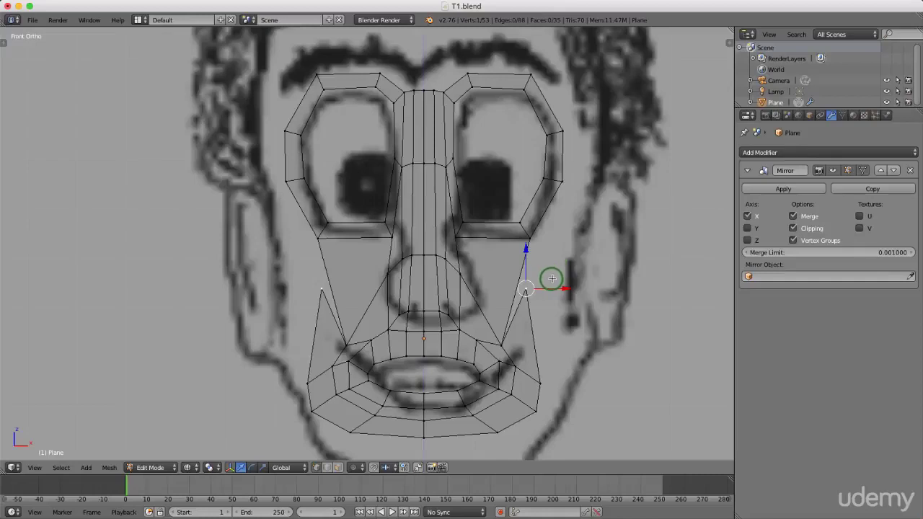
Lower the middle chin vertex slightly along Z
scroll(367, 245, "up", 2)
left_click(514, 385)
left_click(464, 398)
right_click(463, 398)
key("g")
key("z")
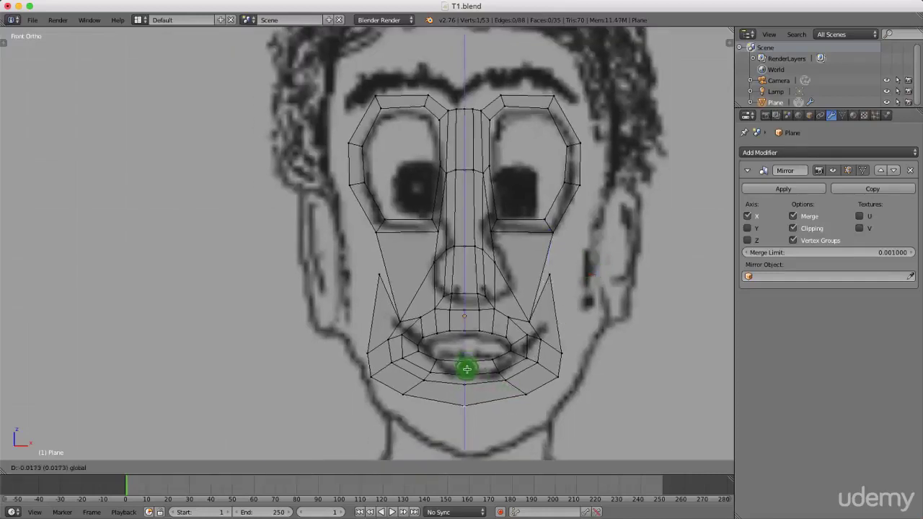
left_click(469, 372)
Merge the loose cheek vertex into the outer eye-loop corner using Merge At Last
scroll(551, 281, "up", 3)
right_click(551, 271)
right_click(556, 195, "shift")
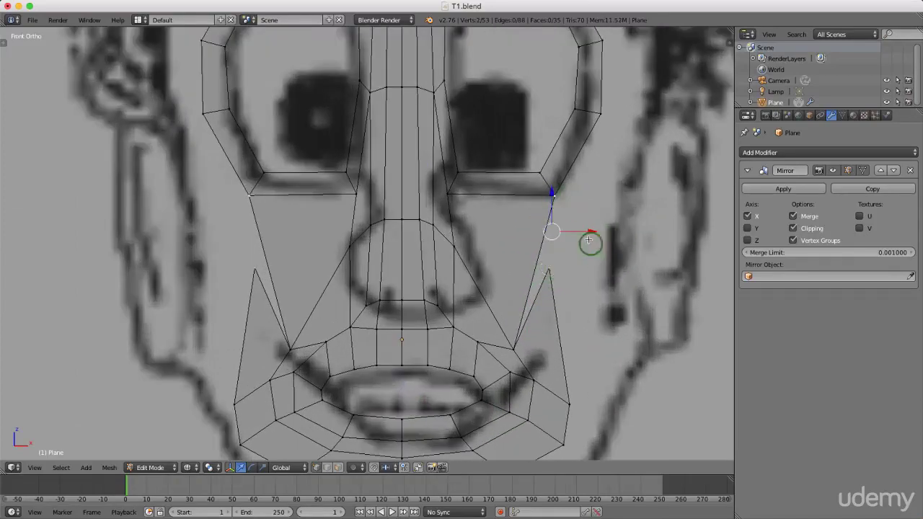
key("alt+m")
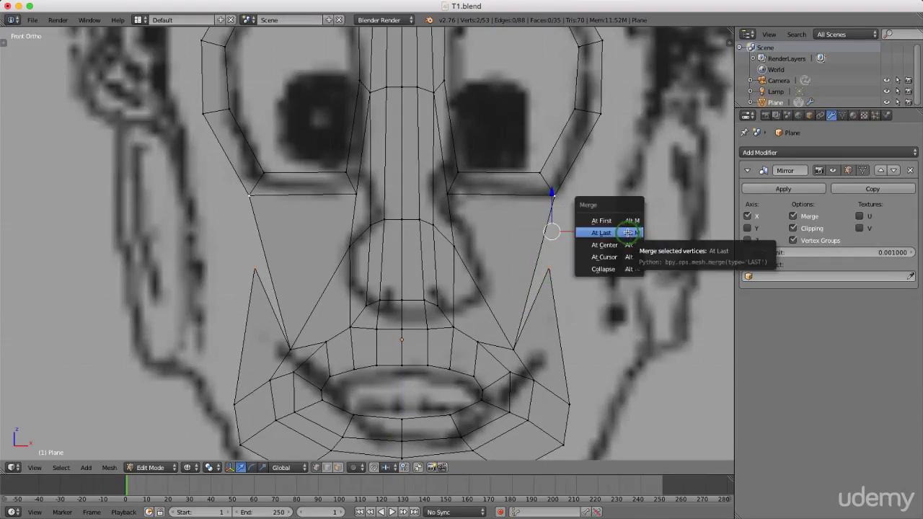
left_click(627, 232)
scroll(628, 231, "down", 2)
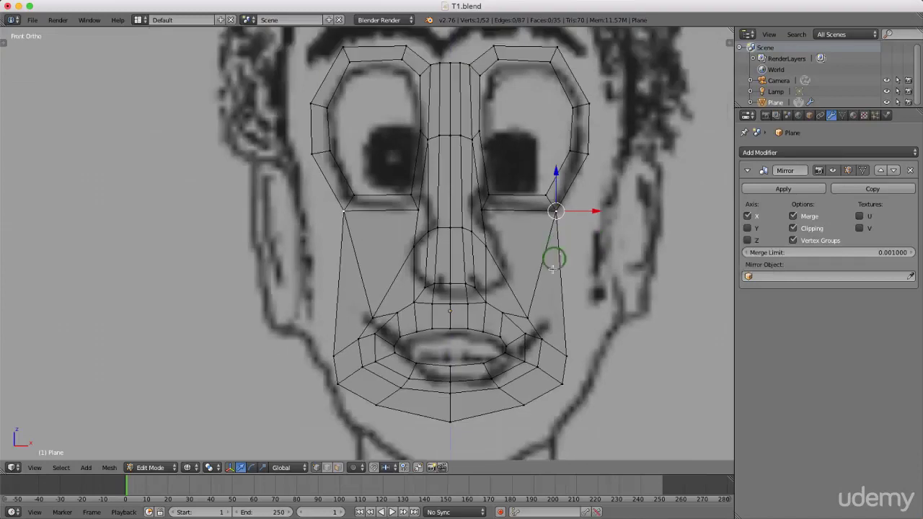
Nudge the outer mouth-corner vertex sideways along X
right_click(531, 315)
key("g")
key("x")
left_click(561, 318)
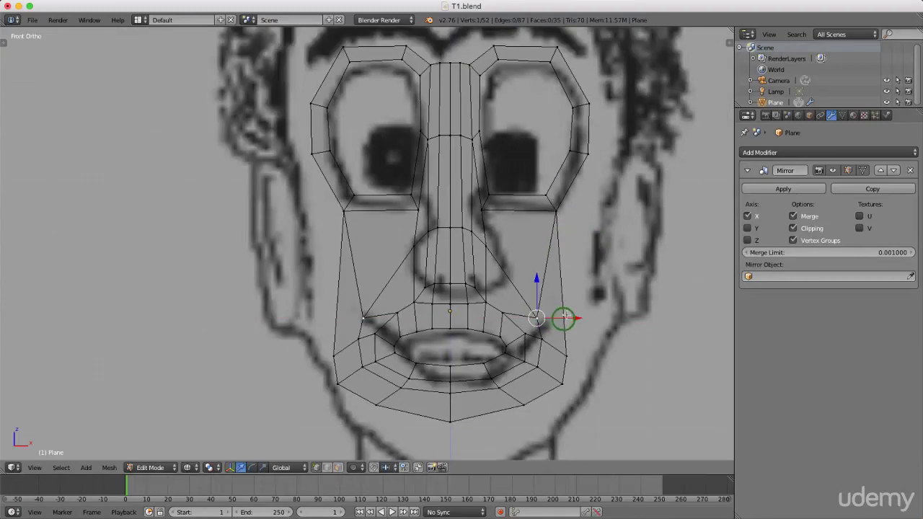
Extrude the outer face boundary, from the eye corner down to the chin centre
right_click(558, 211)
right_click(566, 354, "shift")
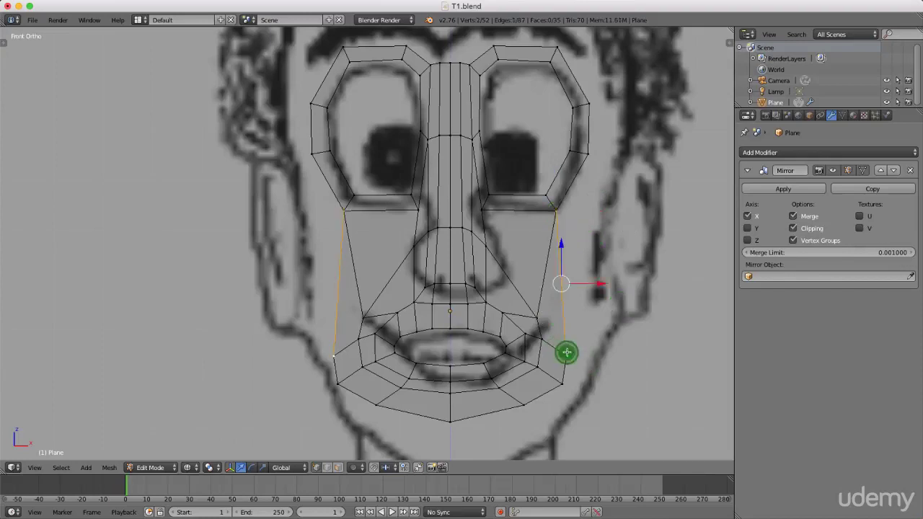
right_click(562, 382, "shift")
right_click(521, 404, "shift")
right_click(449, 422, "shift")
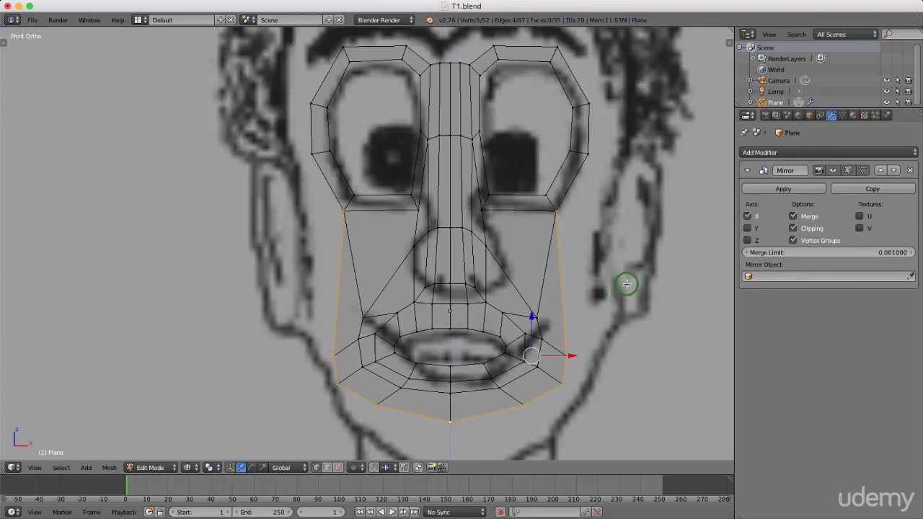
key("e")
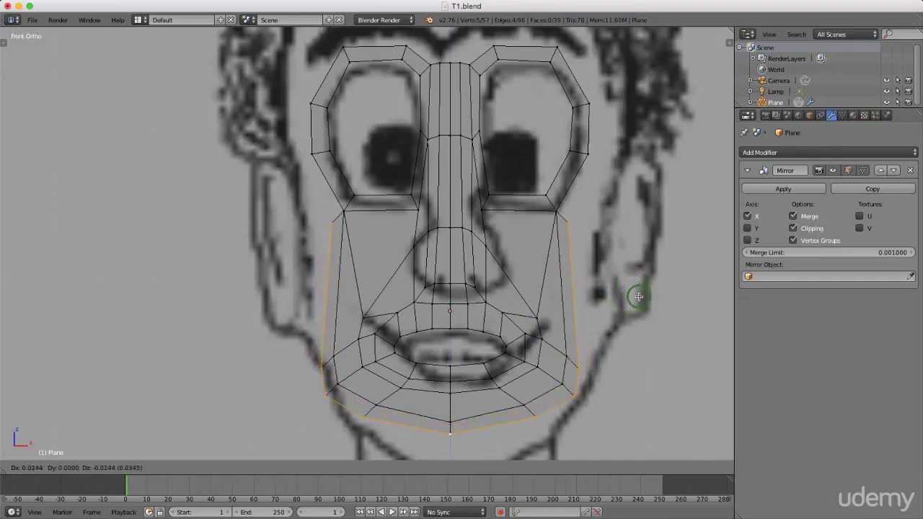
Place the extruded strip and merge its top vertex into the eye-loop side vertex At Last
left_click(638, 296)
right_click(570, 222)
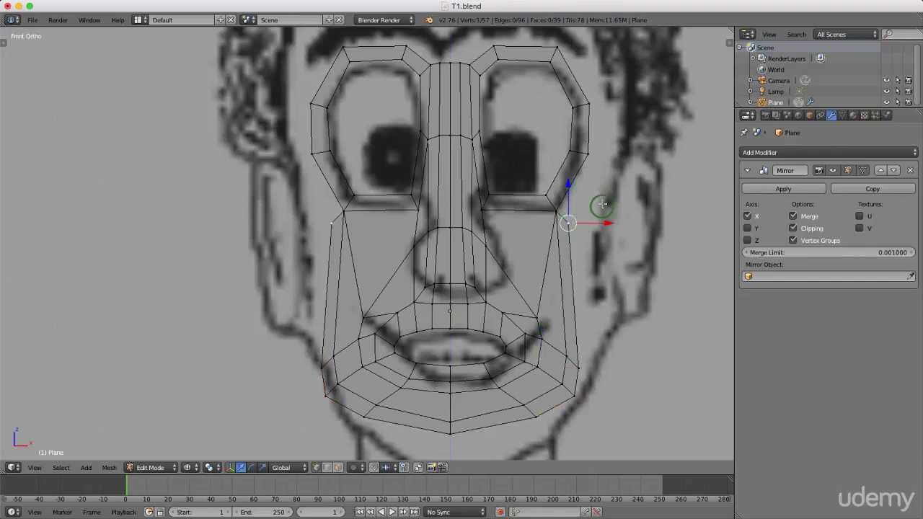
right_click(589, 155, "shift")
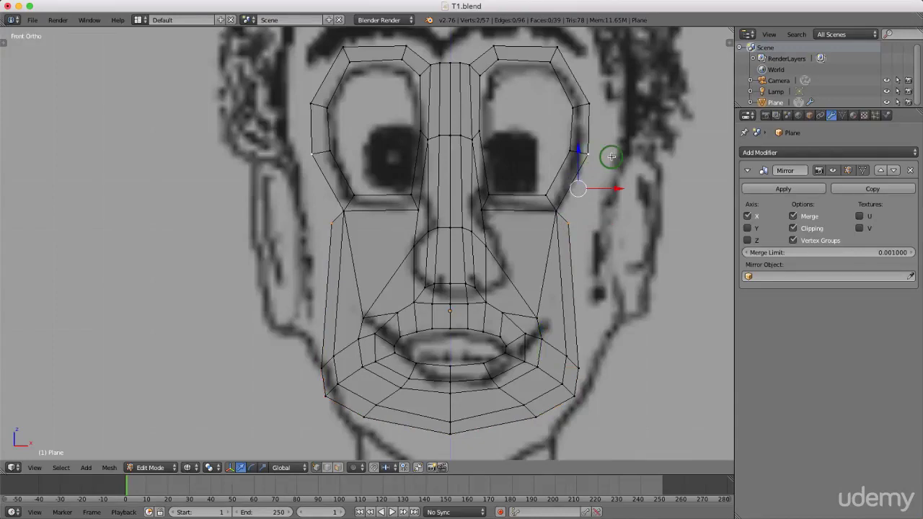
key("alt+m")
left_click(590, 204)
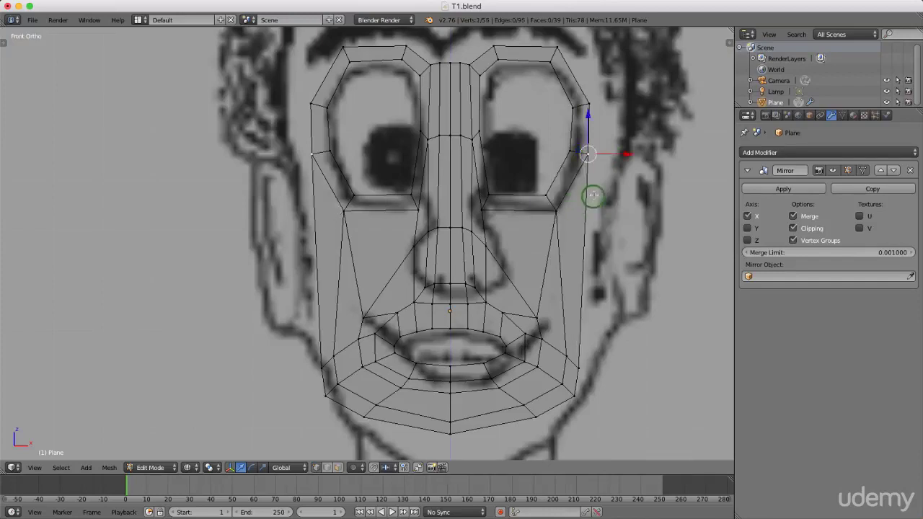
Extrude the side and jaw boundary edges outward again toward the face outline
right_click(584, 371, "shift")
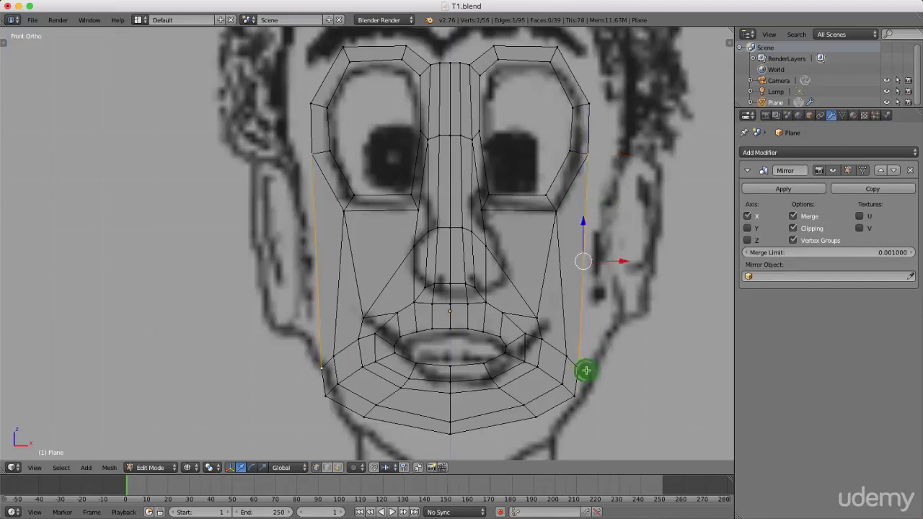
right_click(574, 393, "shift")
right_click(537, 416, "shift")
right_click(450, 431, "shift")
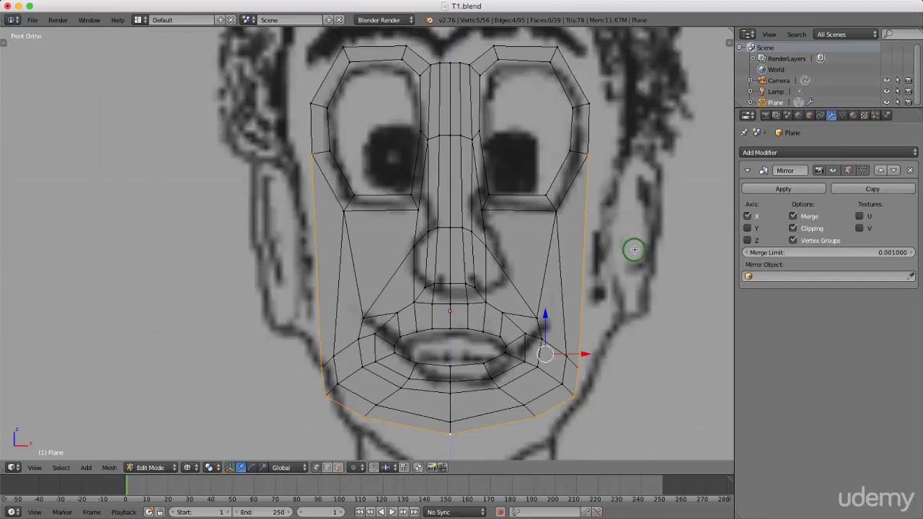
key("e")
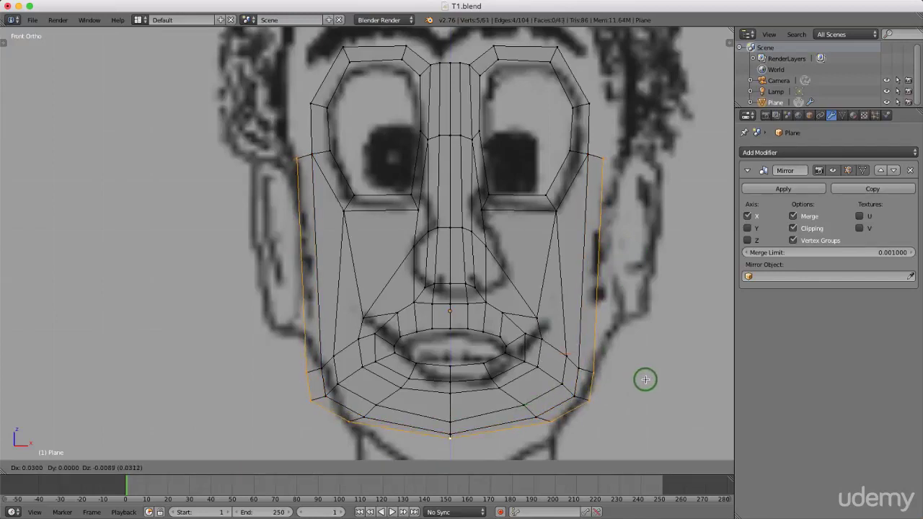
Confirm the new outer edge ring and move the bottom chin vertex along Z into a point
left_click(647, 380)
scroll(575, 256, "down", 2)
scroll(541, 420, "up", 3)
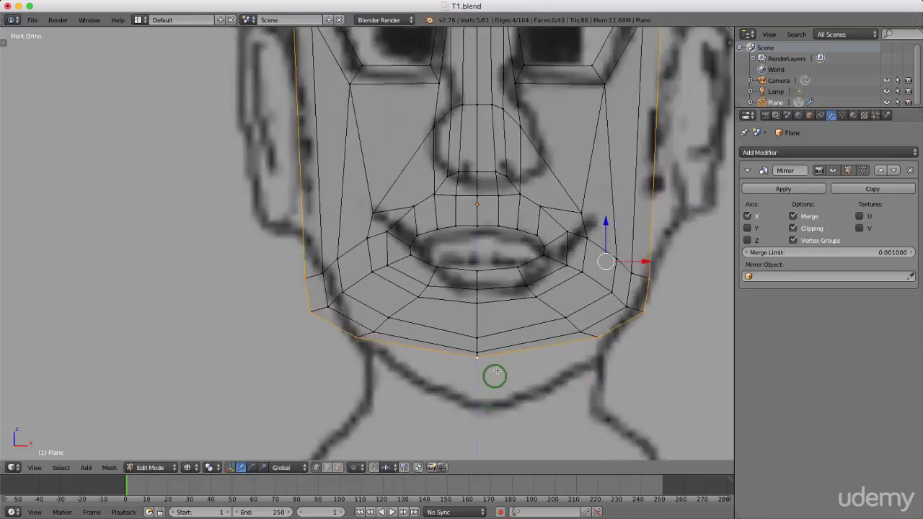
right_click(477, 353)
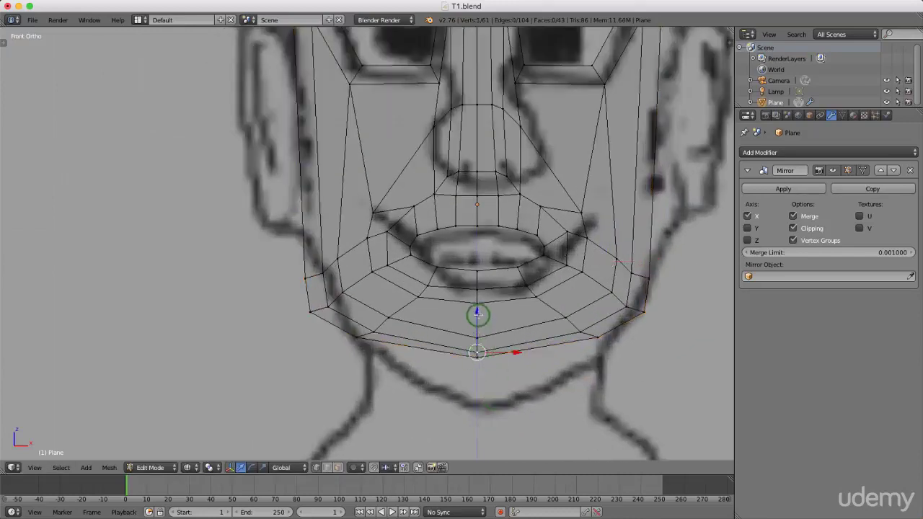
key("a")
right_click(481, 353)
scroll(481, 353, "up", 2)
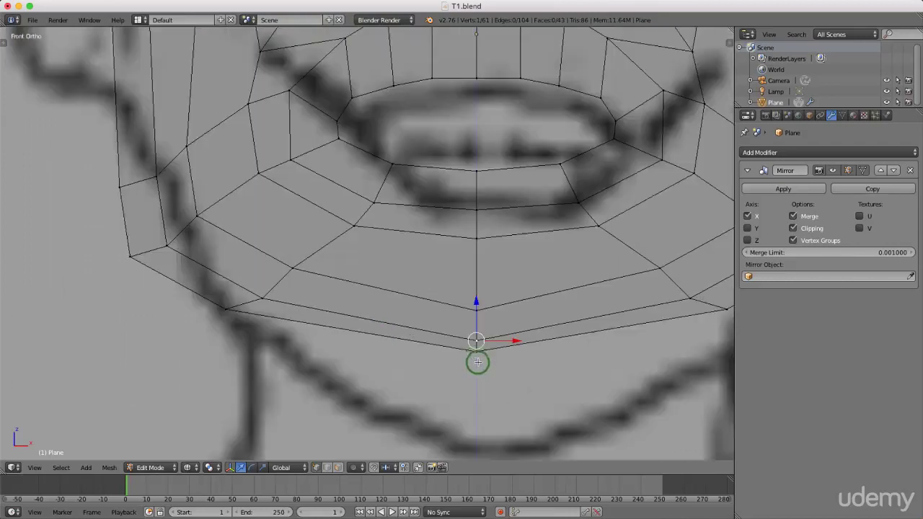
scroll(478, 352, "up", 3)
scroll(478, 351, "down", 4)
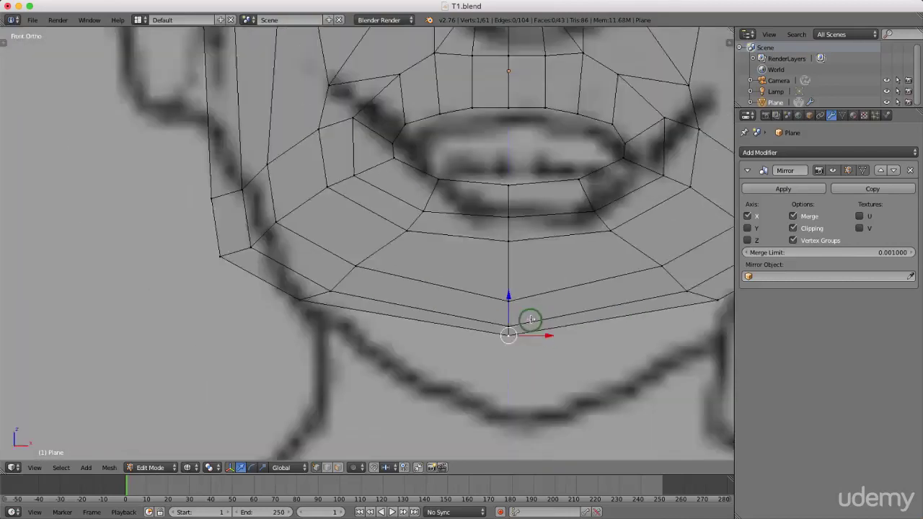
key("g")
key("z")
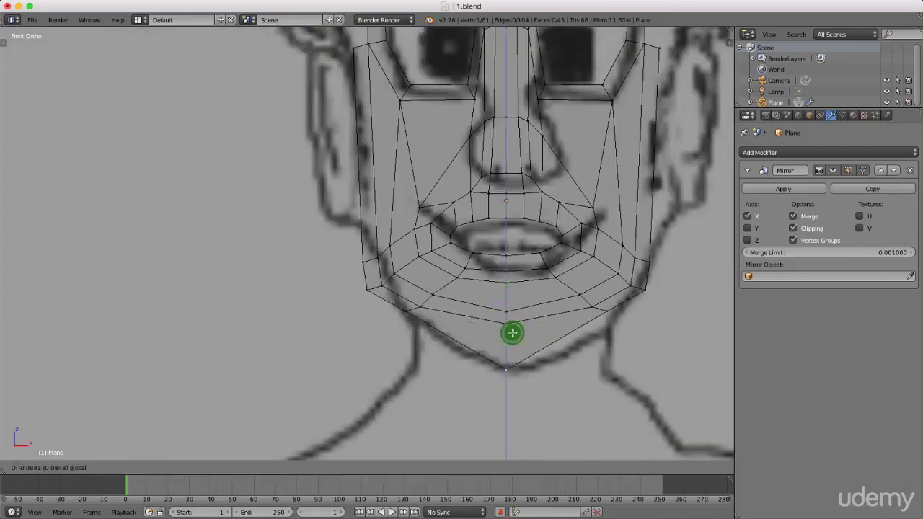
left_click(512, 332)
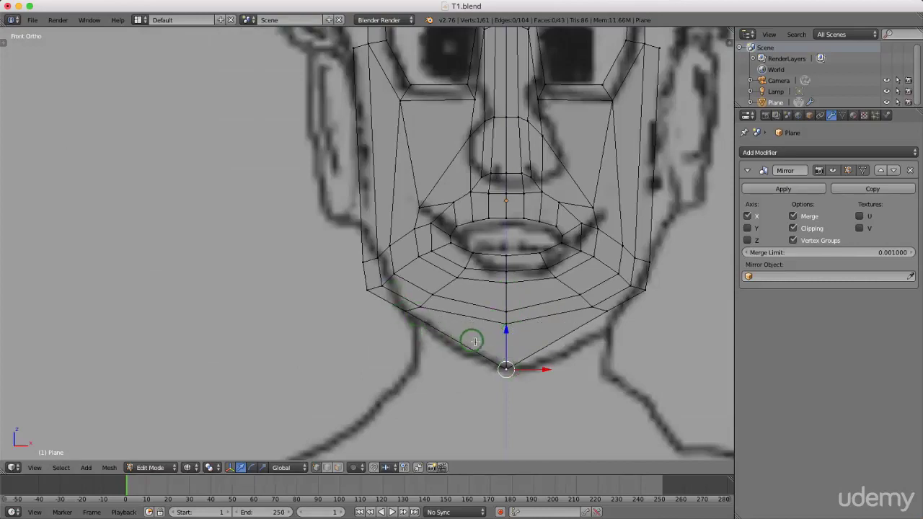
Lower the right jaw vertex and raise the vertex above the chin point along Z
right_click(605, 314)
key("g")
key("z")
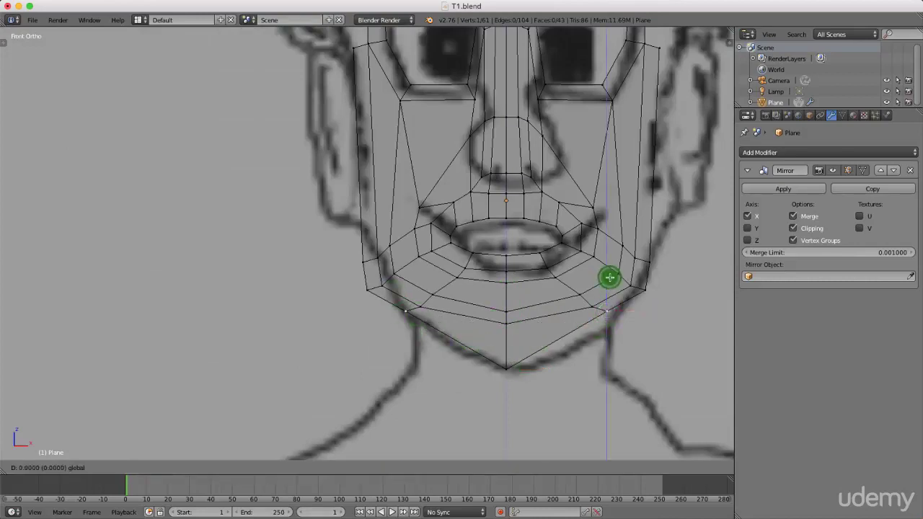
left_click(611, 297)
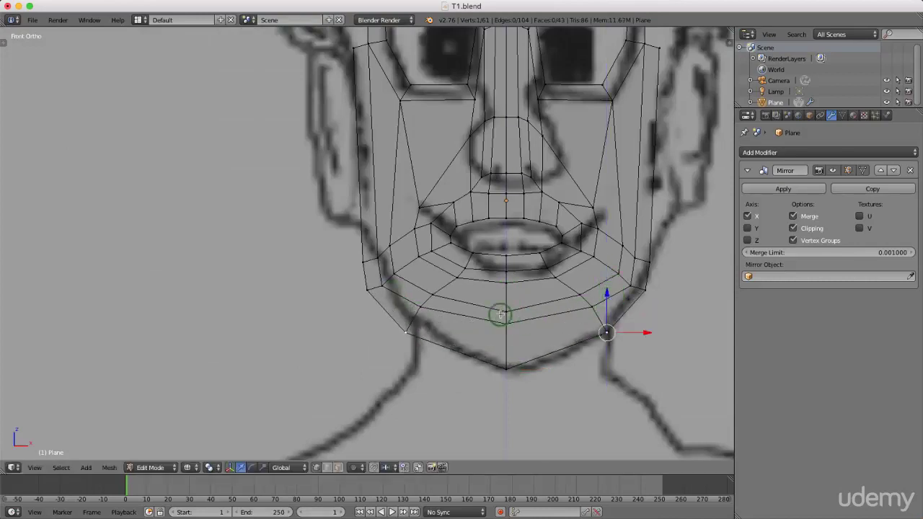
right_click(505, 324)
key("g")
key("z")
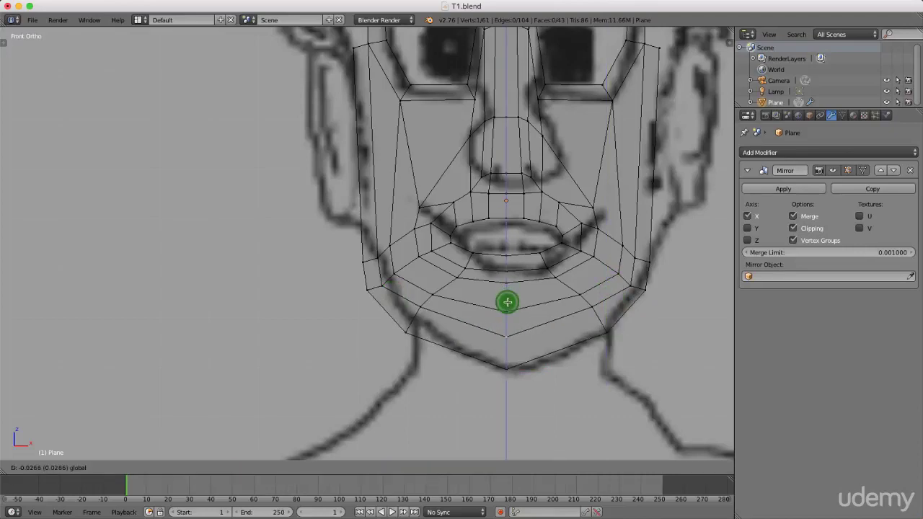
left_click(507, 302)
Pull two right jaw vertices inward along X onto the drawn outline
scroll(572, 324, "up", 1, "shift")
scroll(580, 302, "up", 1)
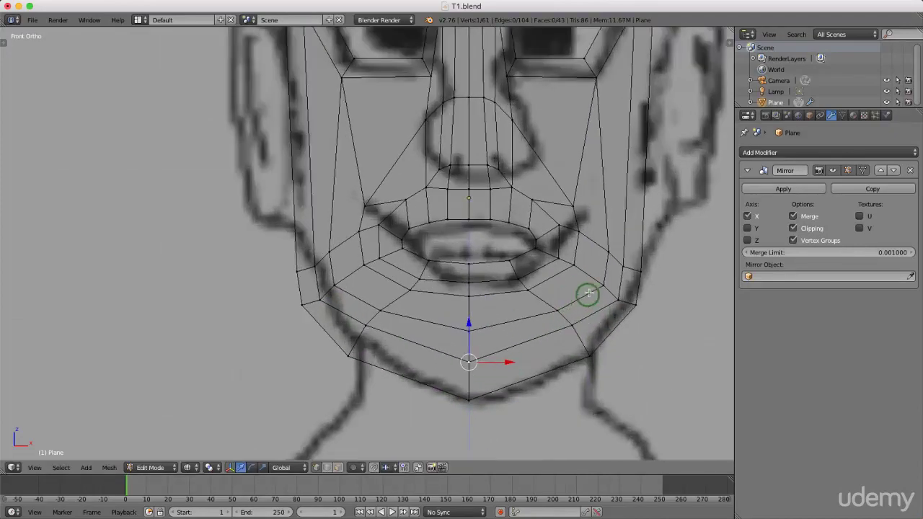
right_click(620, 284)
key("g")
key("x")
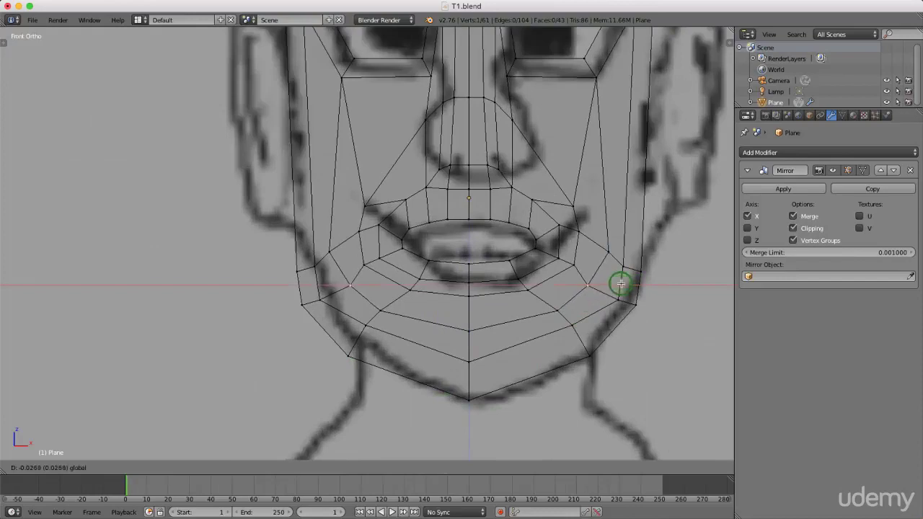
left_click(613, 271)
right_click(609, 251)
key("g")
key("x")
left_click(624, 268)
Pull two more jaw vertices, including the lower jaw vertex, inward along X
right_click(624, 267)
key("g")
key("x")
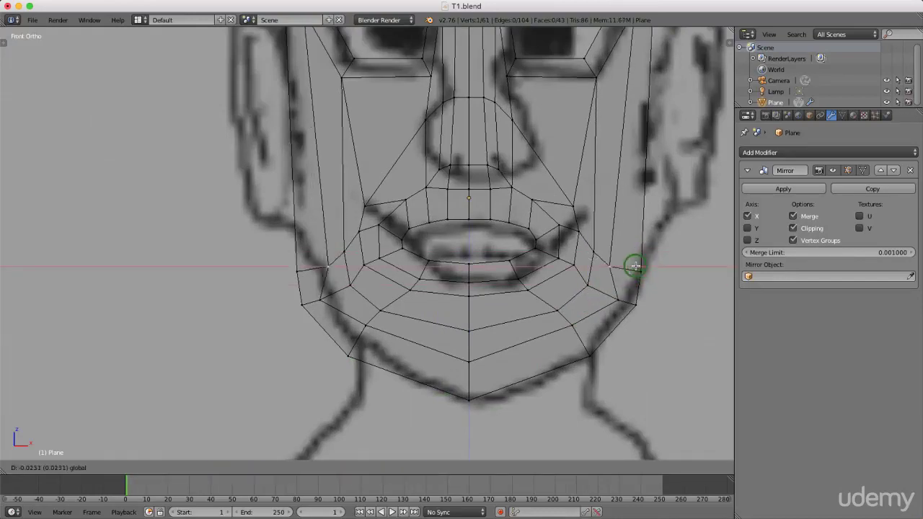
left_click(630, 265)
right_click(632, 303)
key("g")
key("x")
left_click(622, 298)
Push the temple vertex outward along X to meet the outline
scroll(631, 289, "down", 3)
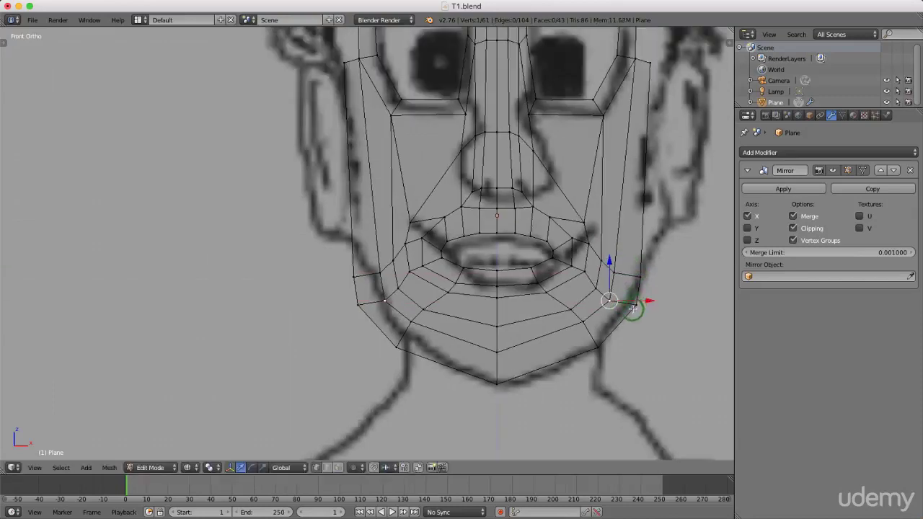
right_click(626, 127)
key("g")
key("x")
left_click(640, 131)
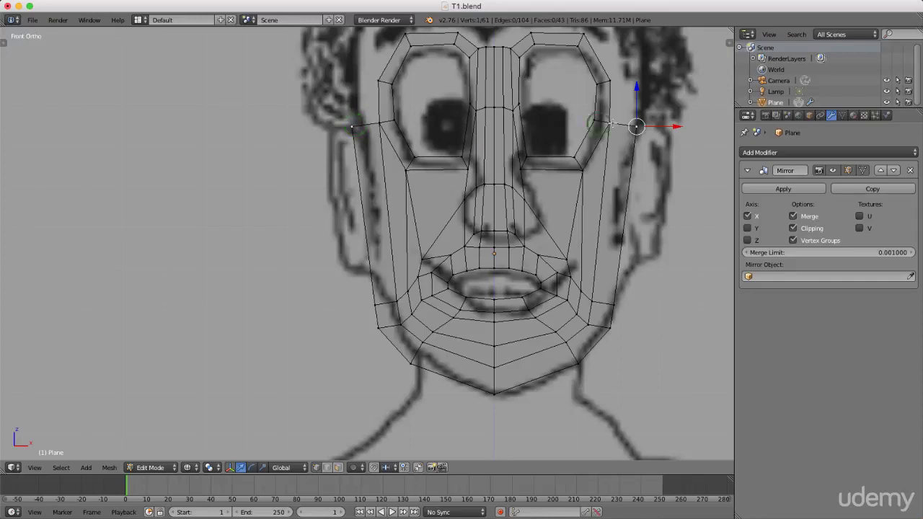
Raise the vertex beside the right mouth corner along Z
left_click(672, 126)
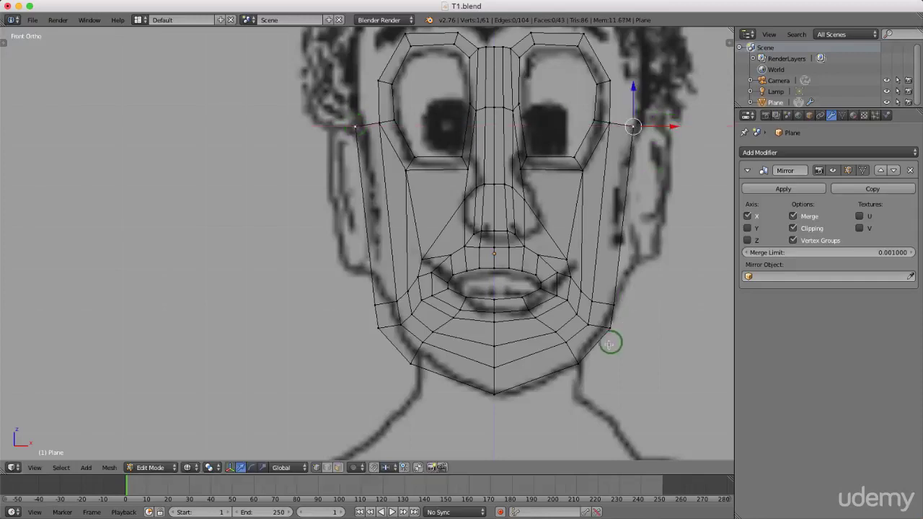
scroll(591, 331, "up", 3)
scroll(588, 267, "down", 3)
middle_click_drag(593, 280, 594, 334, "shift")
right_click(563, 279)
key("g")
key("z")
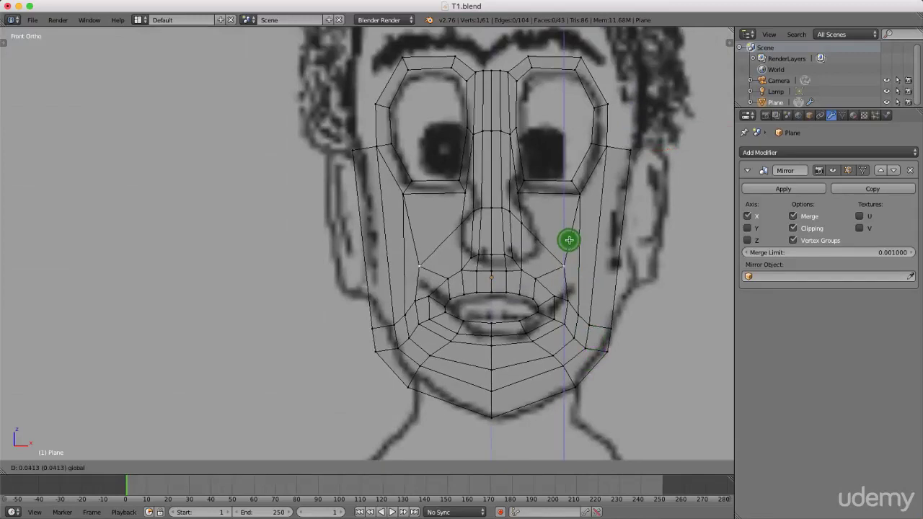
left_click(569, 233)
Push the top eye-corner vertex and the side vertex beside the eye outward along X
scroll(504, 247, "up", 1)
middle_click_drag(504, 247, 498, 325, "shift")
scroll(578, 146, "up", 1)
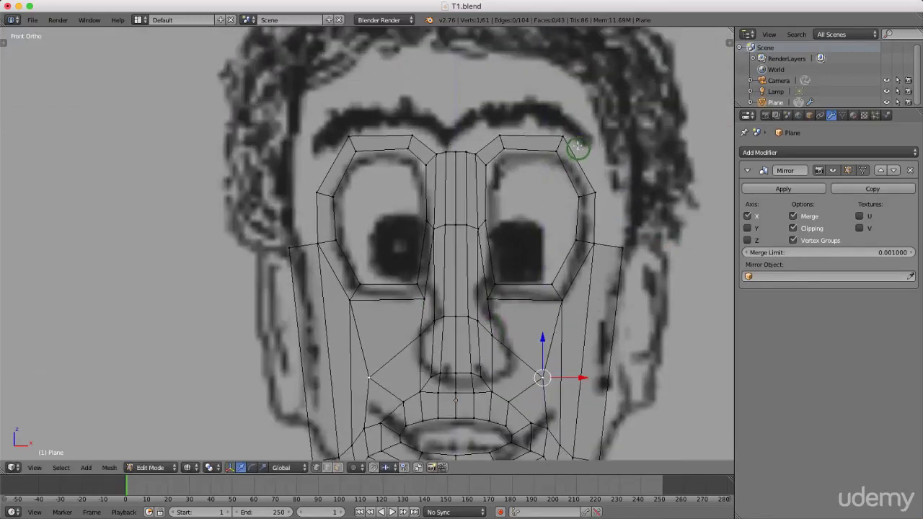
right_click(563, 137)
key("g")
key("x")
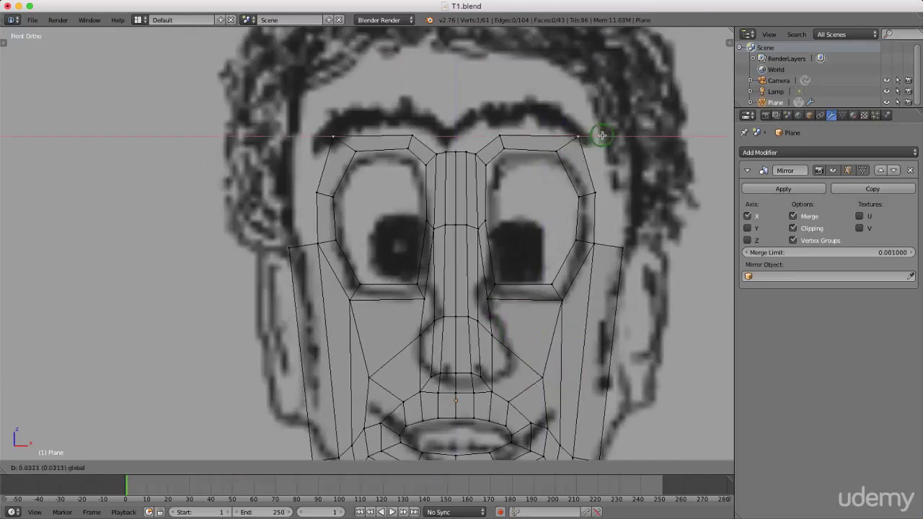
left_click(602, 134)
right_click(595, 191)
key("g")
key("x")
left_click(624, 195)
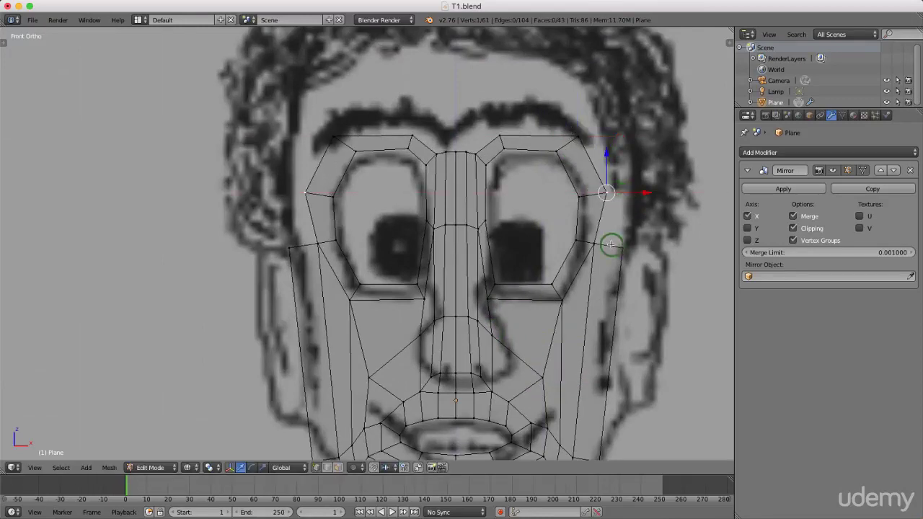
Push the outer cheek vertex and the lower eye corner slightly outward along X
right_click(593, 245)
key("g")
key("x")
left_click(610, 247)
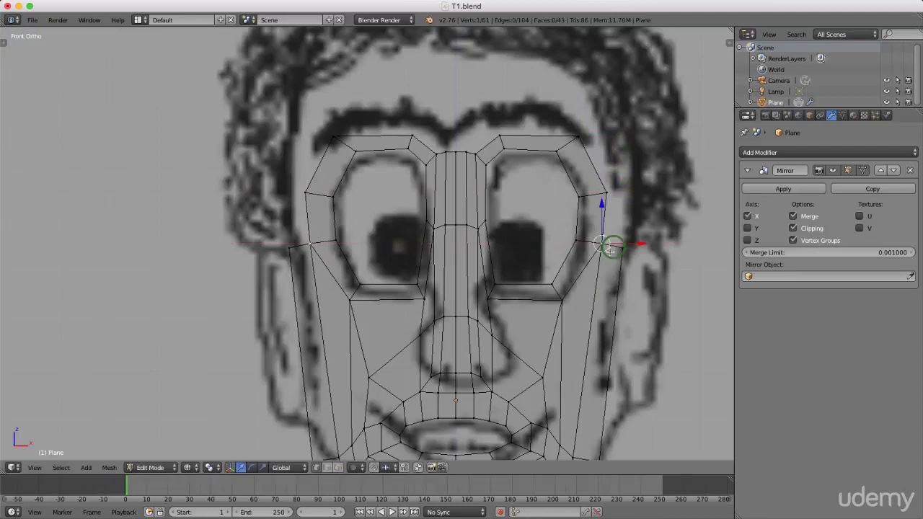
right_click(566, 302)
key("g")
key("x")
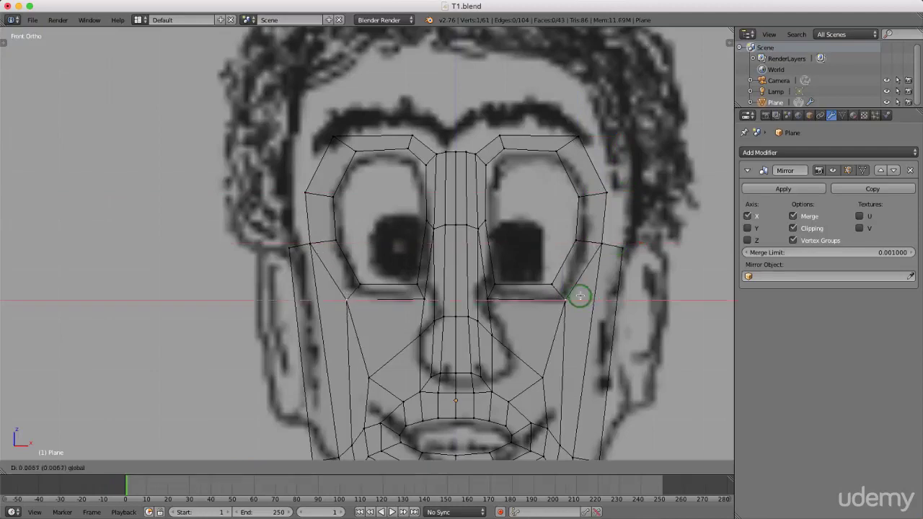
left_click(579, 296)
Raise the nose-bridge top and upper brow-corner vertices along Z to trace the brow
right_click(501, 138)
key("g")
key("z")
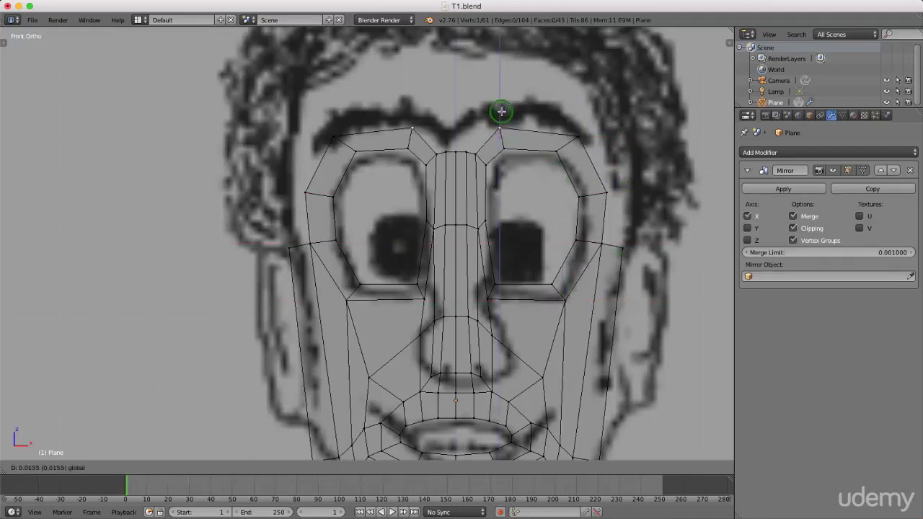
left_click(500, 118)
right_click(576, 135)
key("g")
key("z")
left_click(562, 127)
right_click(551, 149)
right_click(505, 127)
Fine-tune the nose-bridge vertex height along Z
key("g")
key("z")
left_click(505, 126)
scroll(505, 126, "down", 3)
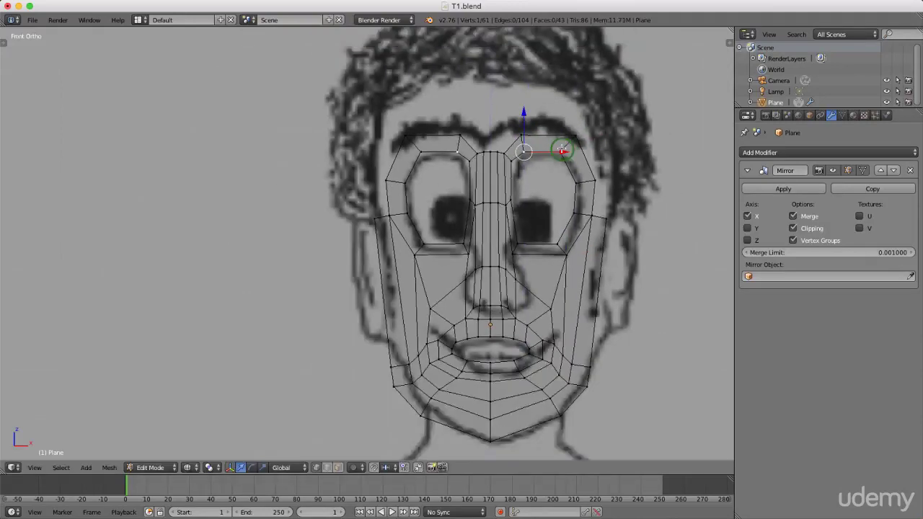
scroll(438, 377, "up", 4)
scroll(669, 347, "down", 2, "shift")
scroll(573, 336, "down", 2, "ctrl")
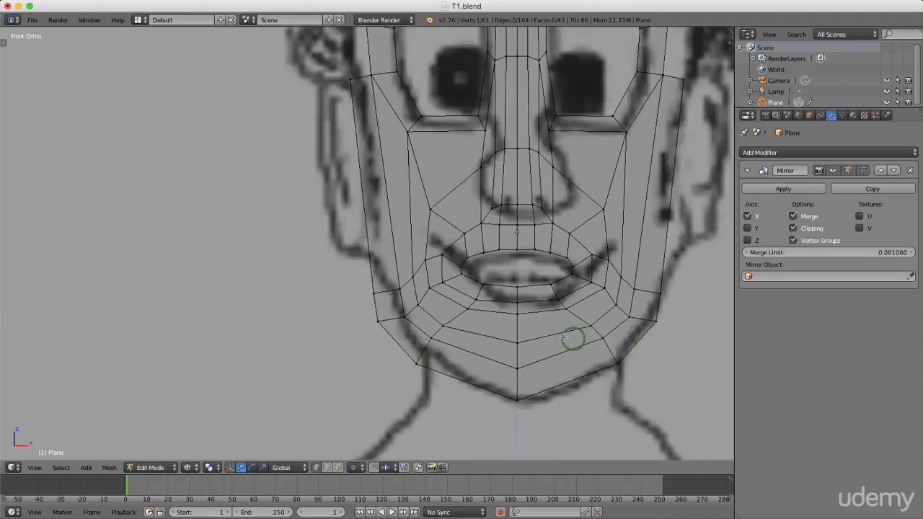
Widen the jaw by moving the right jaw vertex outward along X
right_click(642, 320)
key("g")
key("z")
key("Escape")
key("g")
key("x")
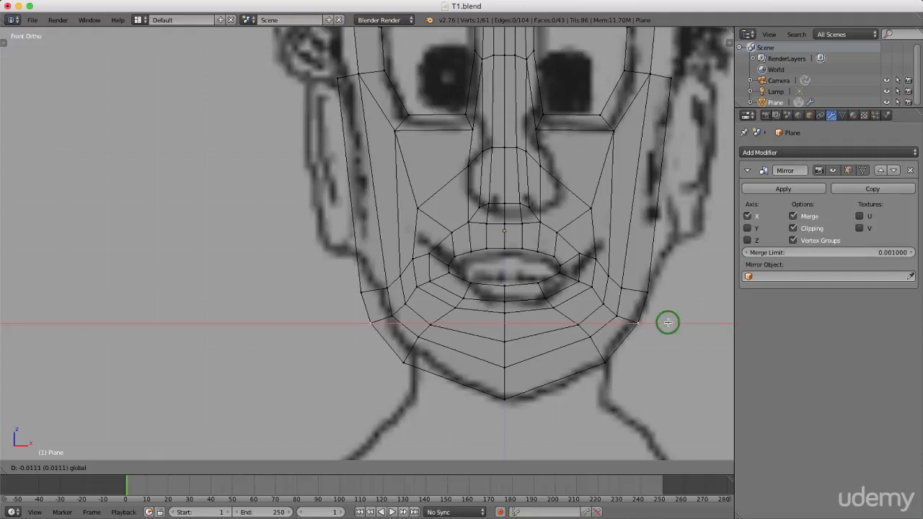
left_click(667, 321)
Raise the mouth-corner vertex along Z
right_click(591, 286)
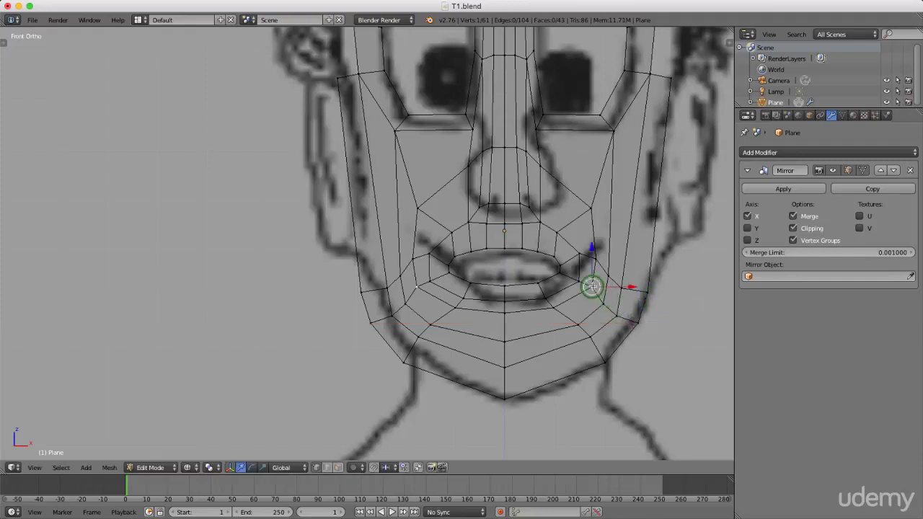
scroll(591, 286, "up", 1)
key("g")
key("z")
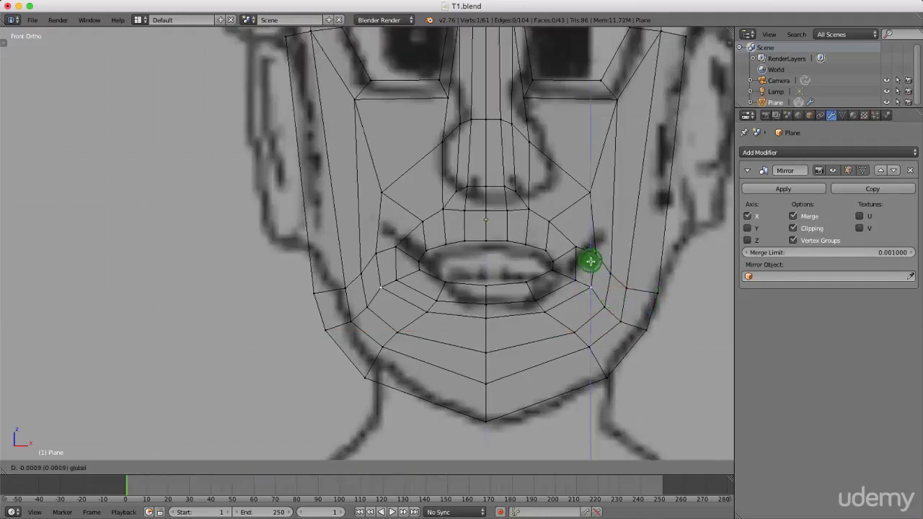
left_click(591, 261)
Adjust the chin vertex along Z and orbit to inspect the mesh at an angle
right_click(486, 349)
key("g")
key("z")
left_click(491, 333)
scroll(491, 335, "down", 3)
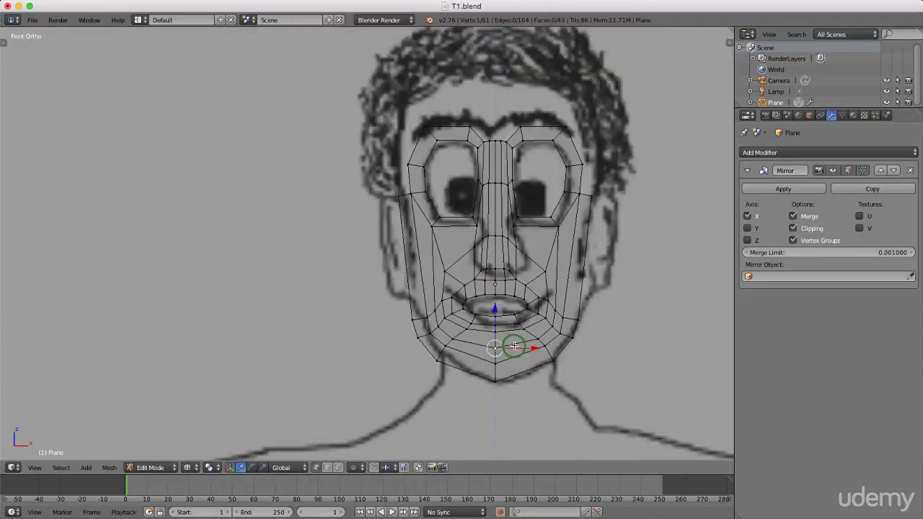
middle_click_drag(580, 334, 560, 309, "shift")
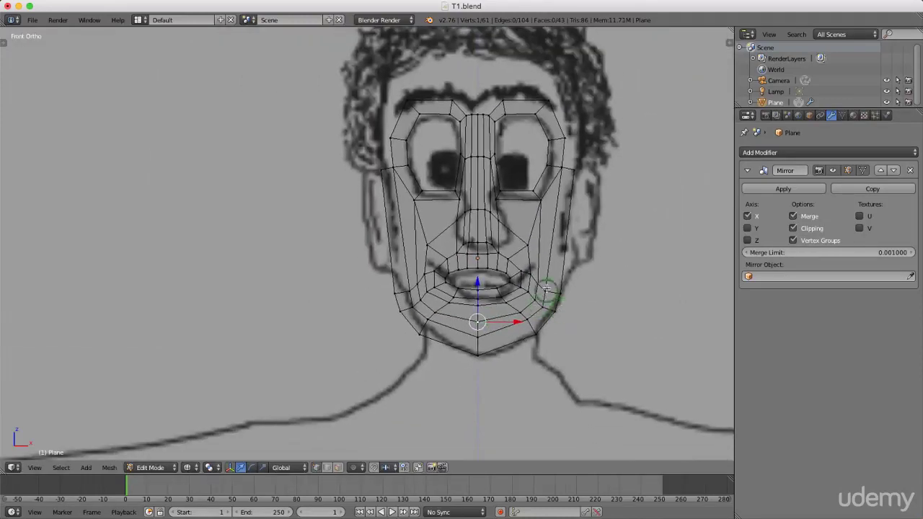
middle_click_drag(551, 269, 452, 319)
scroll(553, 325, "up", 2)
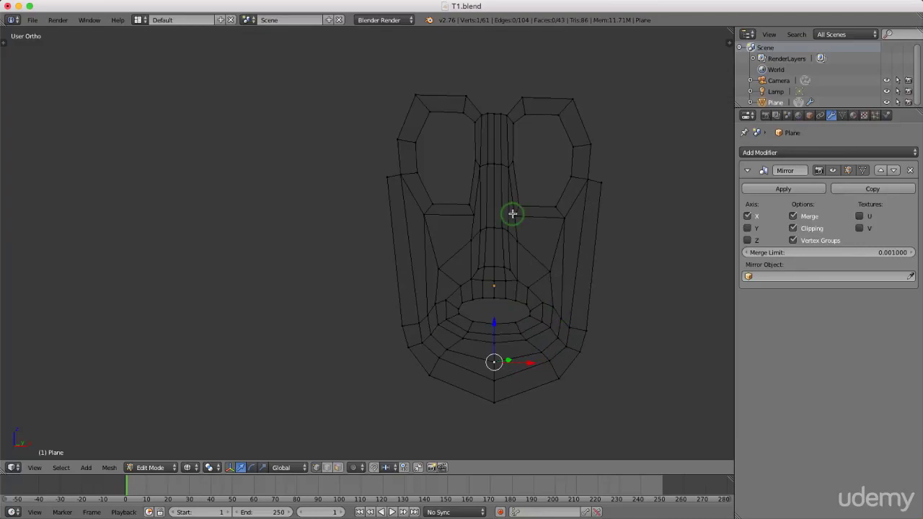
Switch to Front Ortho and zoom out until the whole mesh sits over the reference face
key("KP_1")
scroll(563, 207, "down", 2)
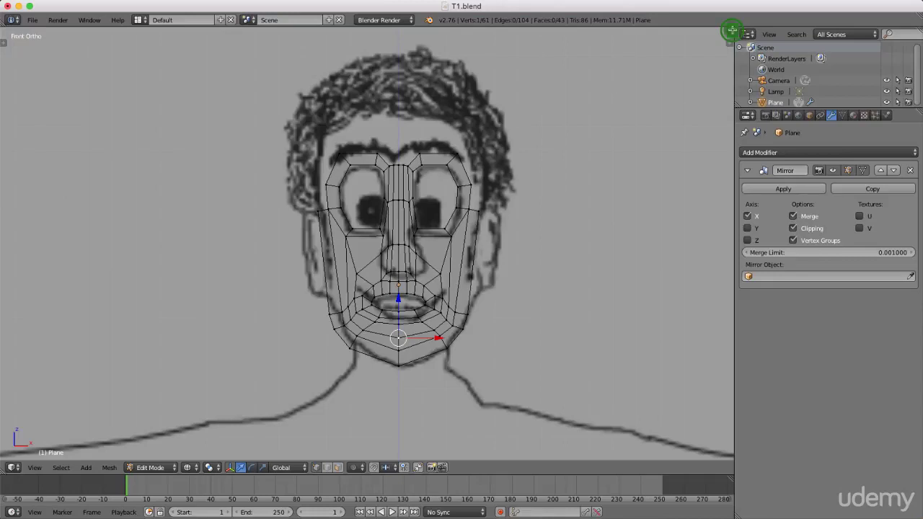
Split the viewport in two, set the right half to Right Ortho, and zoom in on the profile
left_click_drag(726, 29, 367, 75)
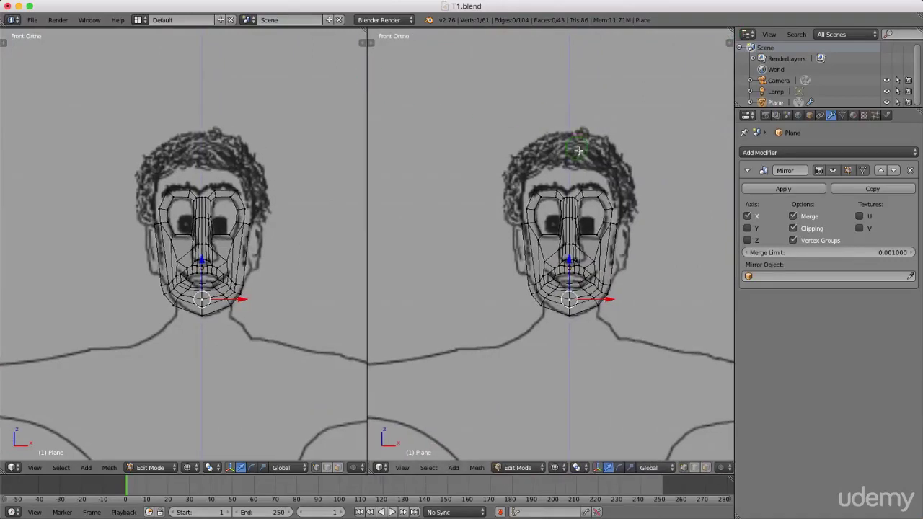
key("KP_3")
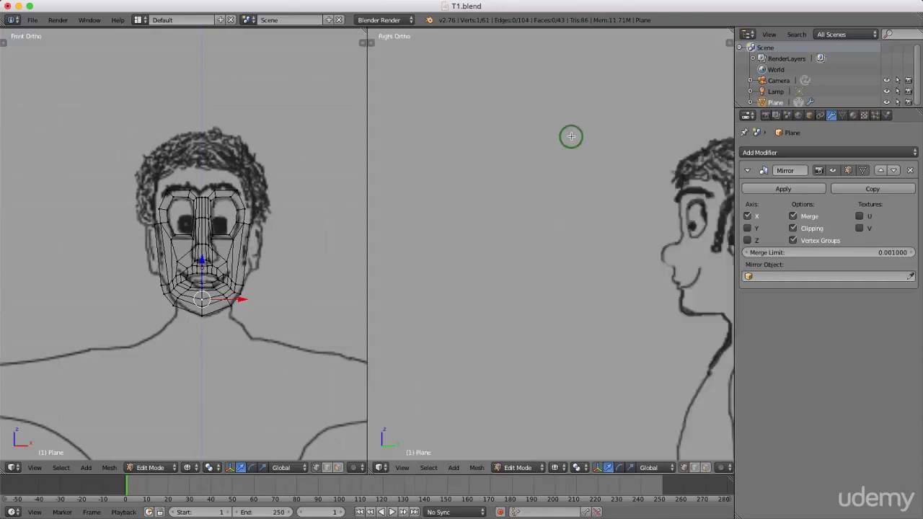
scroll(652, 222, "up", 5)
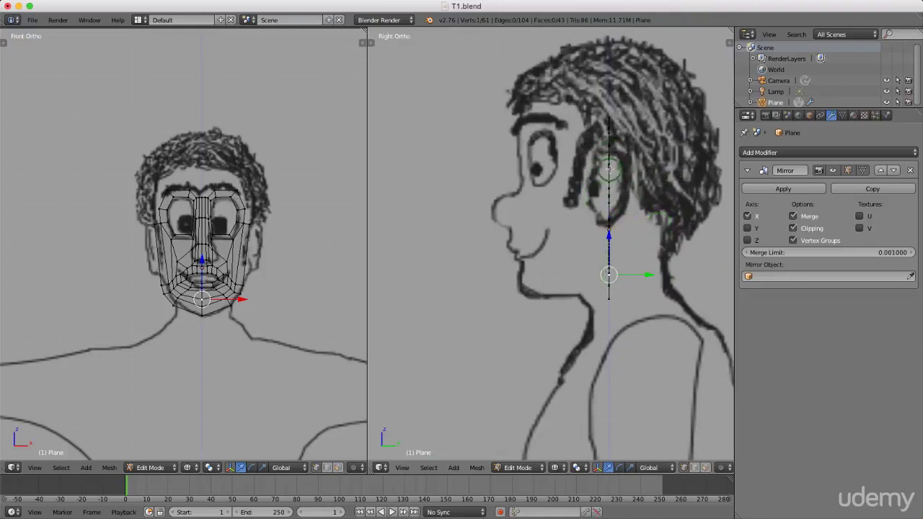
Select all vertices and slide the whole mesh along Y toward the side profile
key("a")
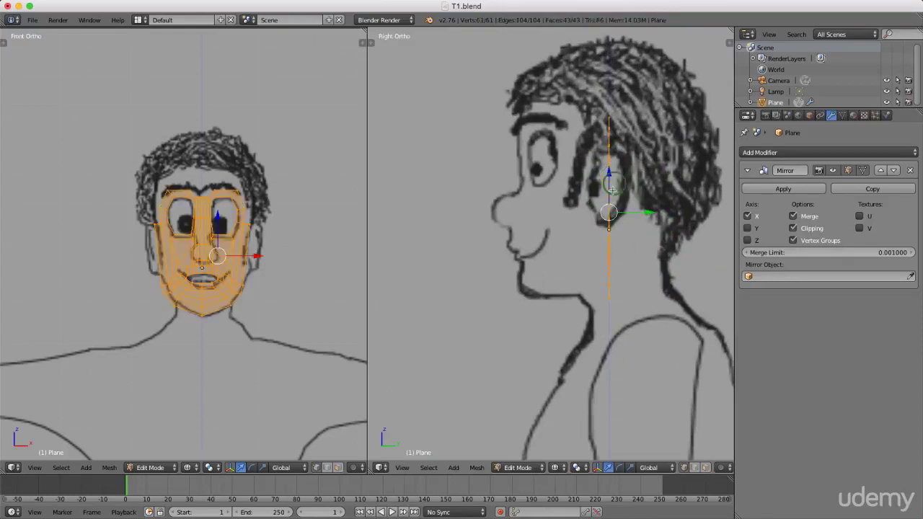
left_click_drag(647, 212, 629, 208)
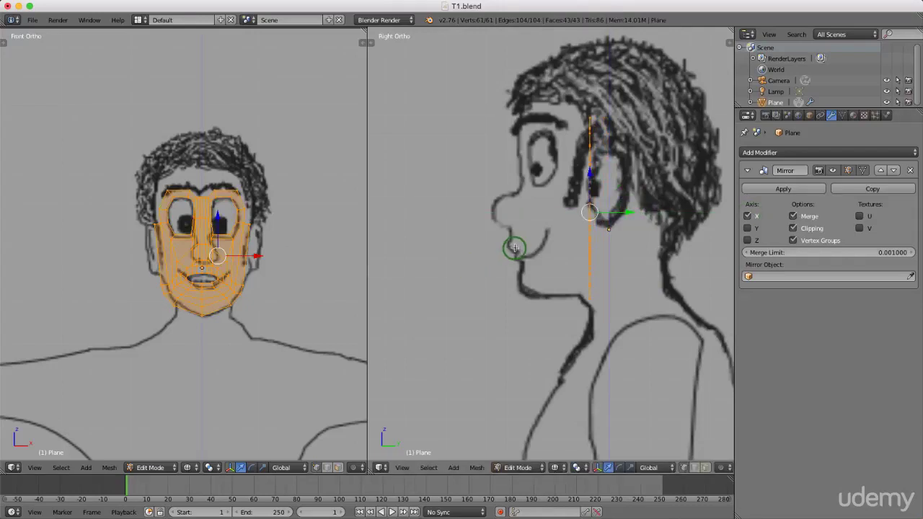
mouse_move(572, 241)
middle_mouse_down("shift")
mouse_move(542, 299)
mouse_move(552, 292)
middle_mouse_up("shift")
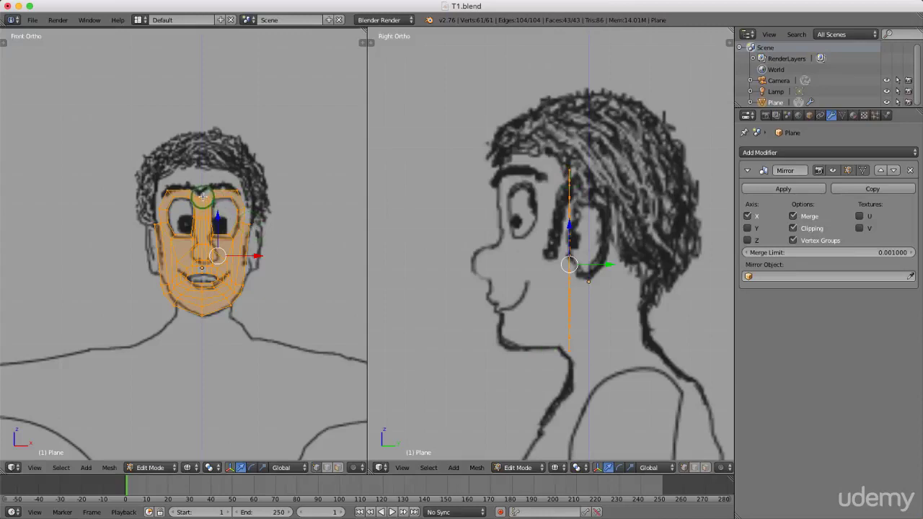
Zoom in and select only the brow-top vertex
scroll(200, 236, "up", 3)
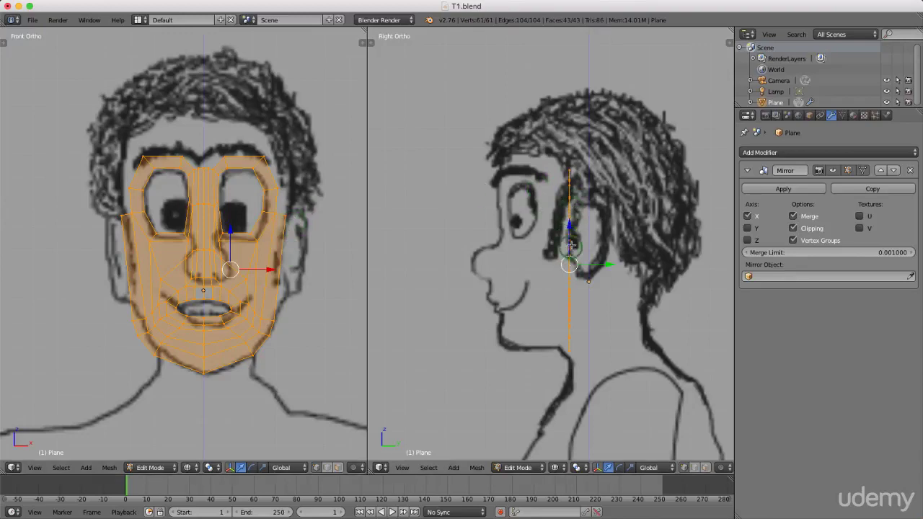
scroll(184, 186, "up", 2)
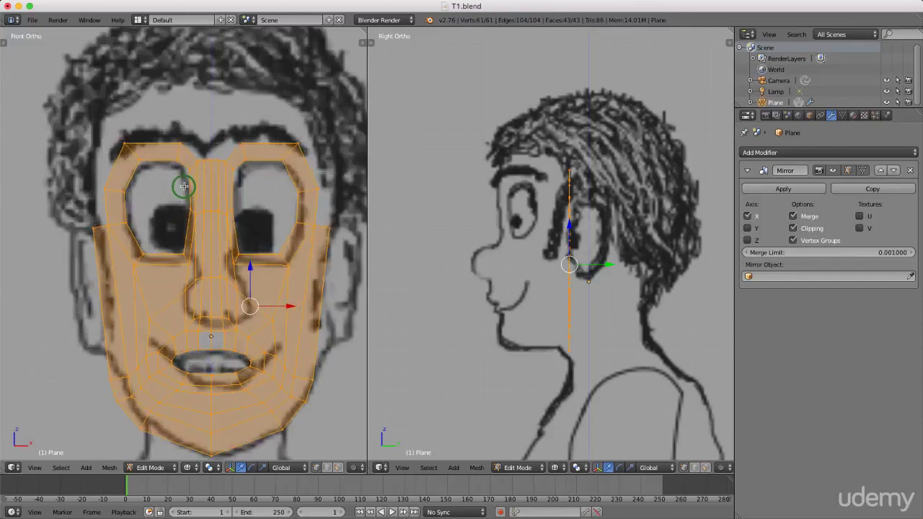
right_click(211, 160)
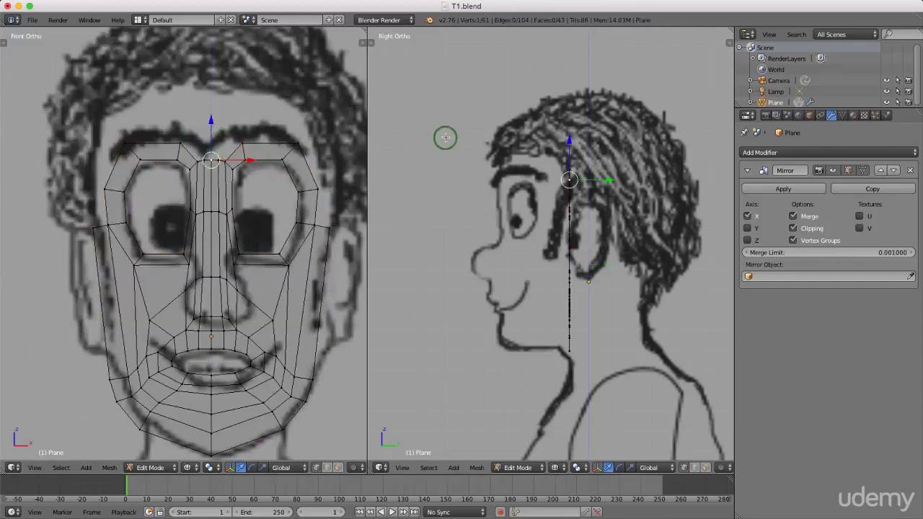
Pull the brow vertex and the between-eyes vertex forward along Y to the forehead outline
left_click_drag(609, 181, 538, 181)
scroll(504, 180, "up", 3)
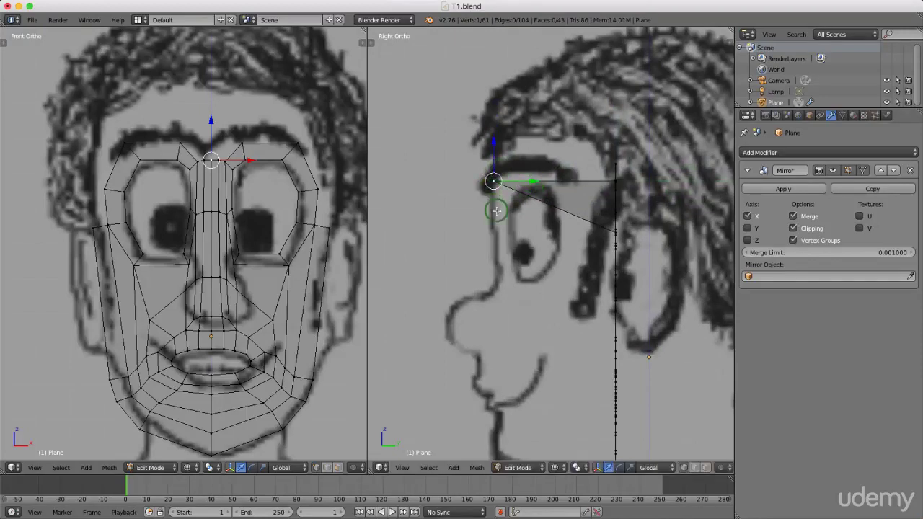
scroll(485, 151, "down", 1)
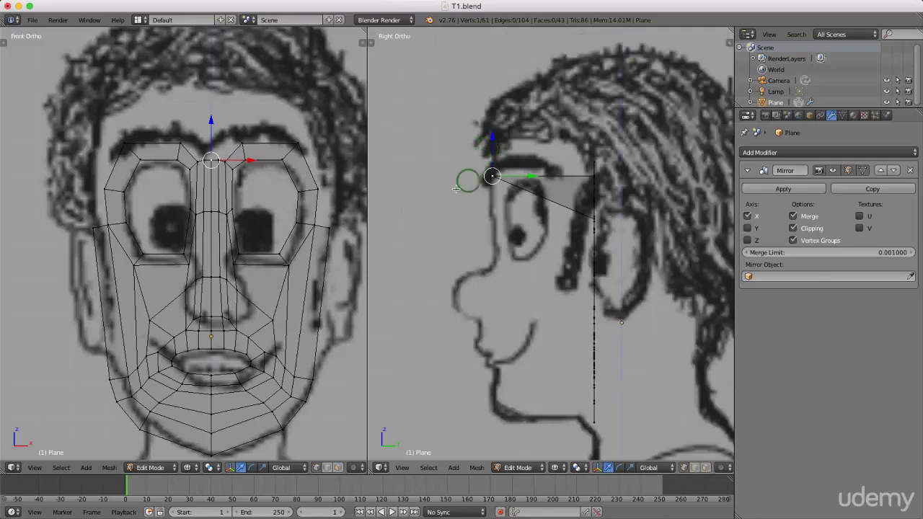
scroll(210, 216, "up", 1)
right_click(213, 210)
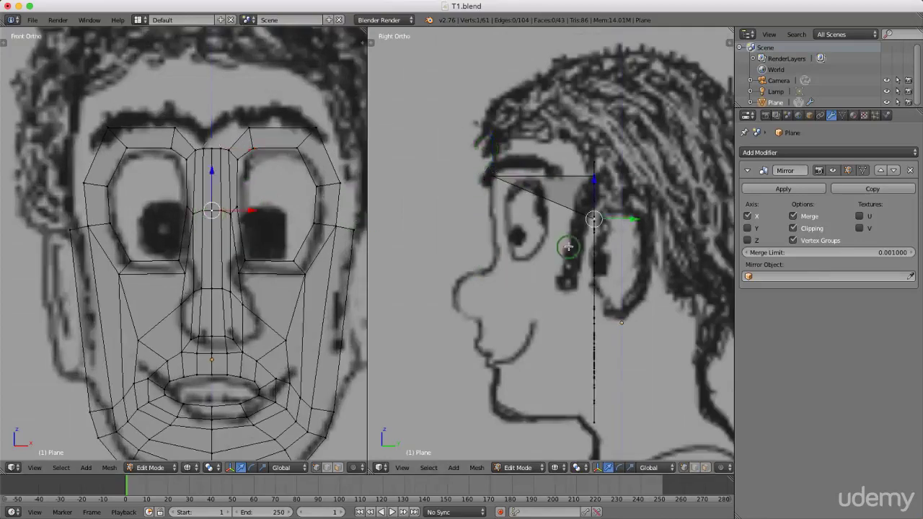
key("g")
key("y")
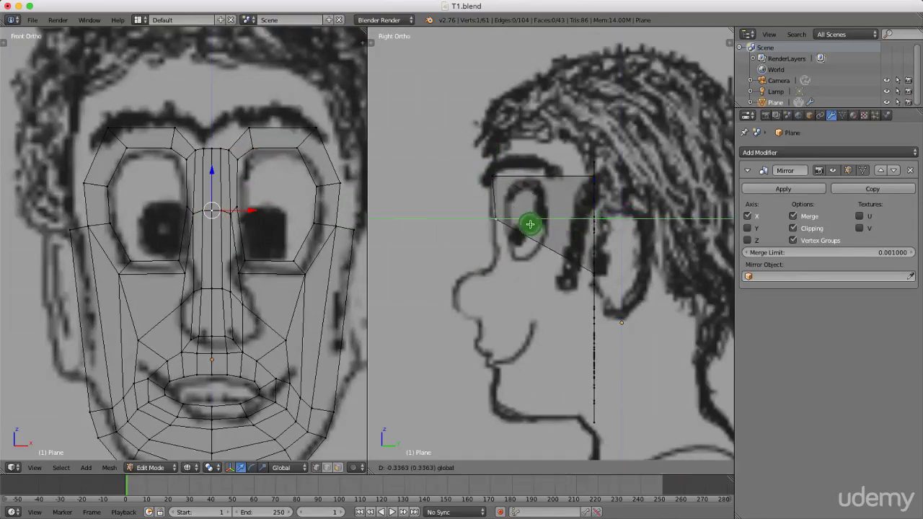
left_click(528, 224)
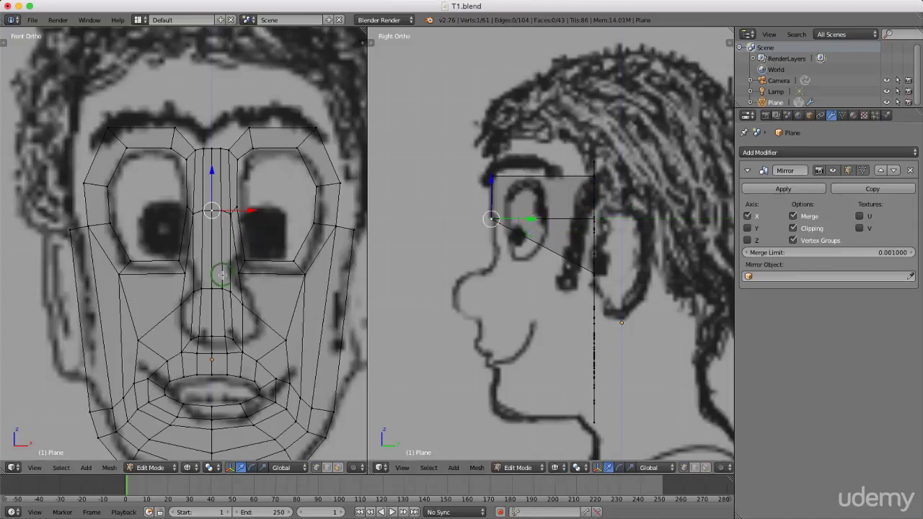
Move the nose vertex and the nose tip forward along Y to the drawn nose tip
right_click(213, 287)
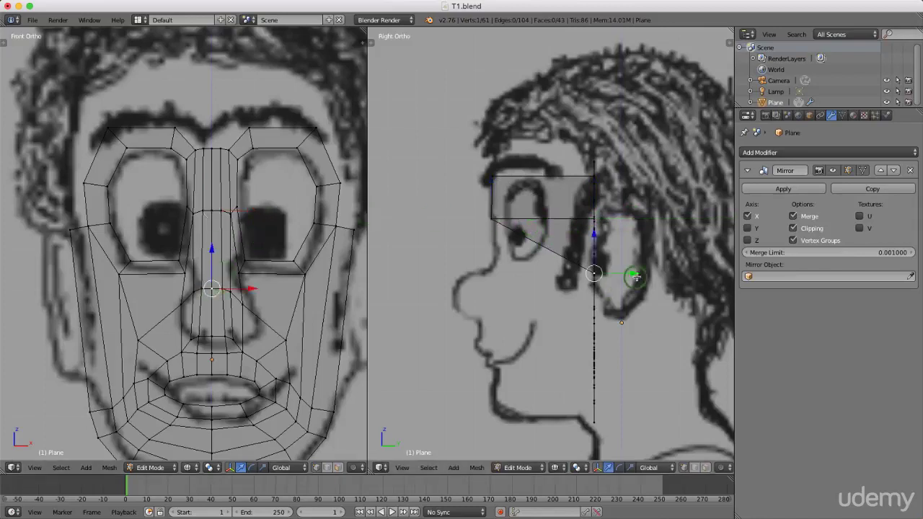
key("g")
key("y")
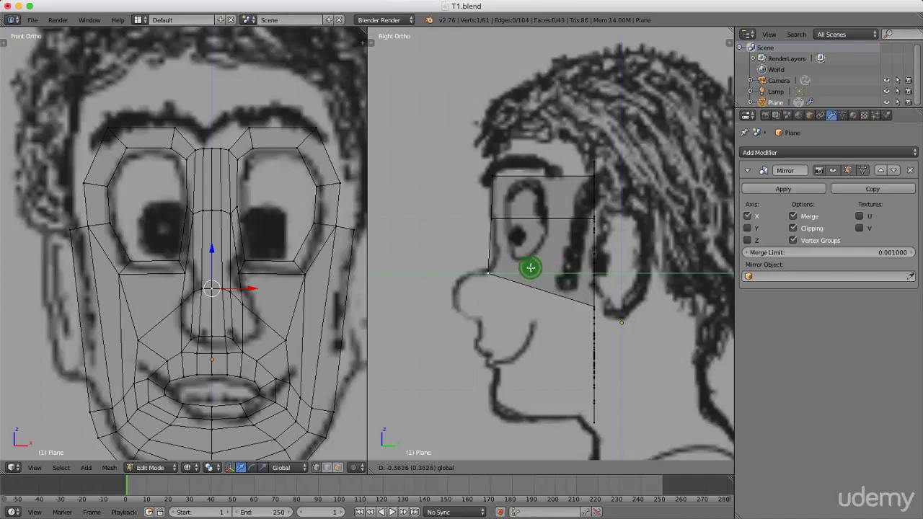
left_click(530, 268)
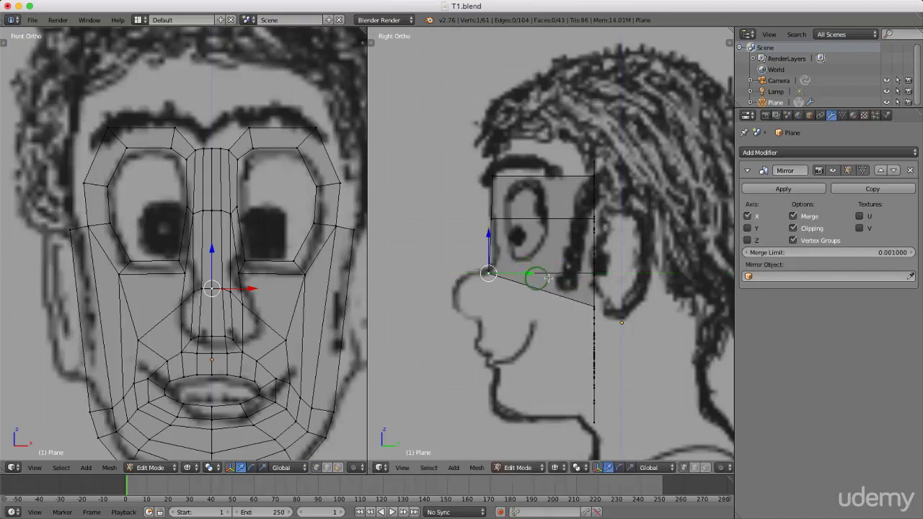
scroll(584, 233, "down", 2)
scroll(562, 313, "up", 1)
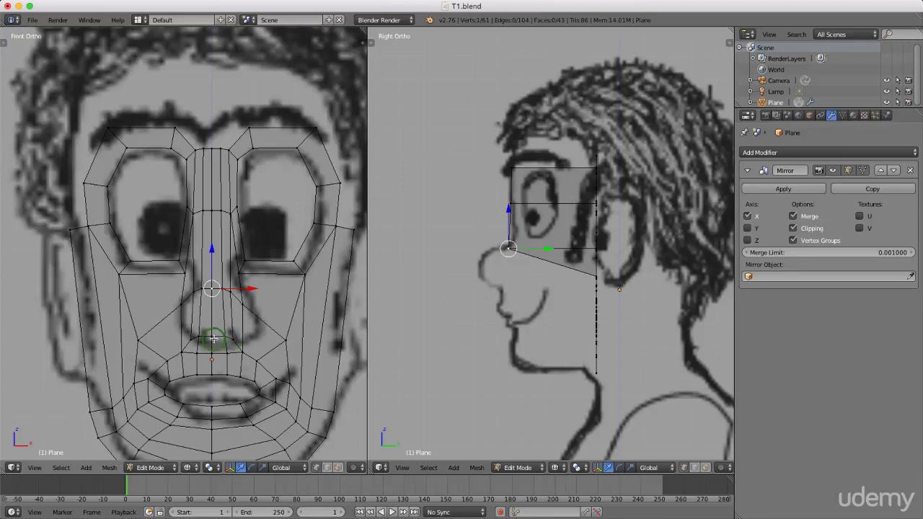
right_click(212, 336)
key("g")
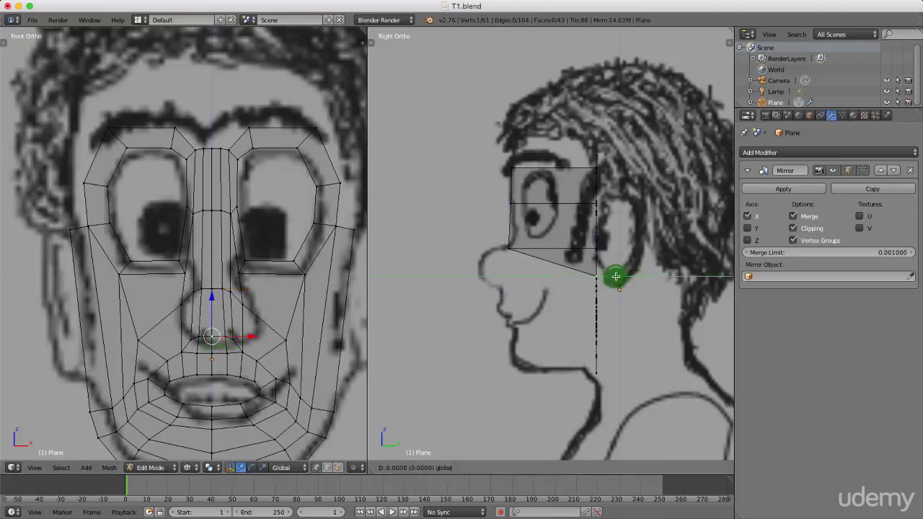
left_click(518, 270)
Pull the vertex just below the nose forward to the side profile
scroll(215, 360, "up", 1)
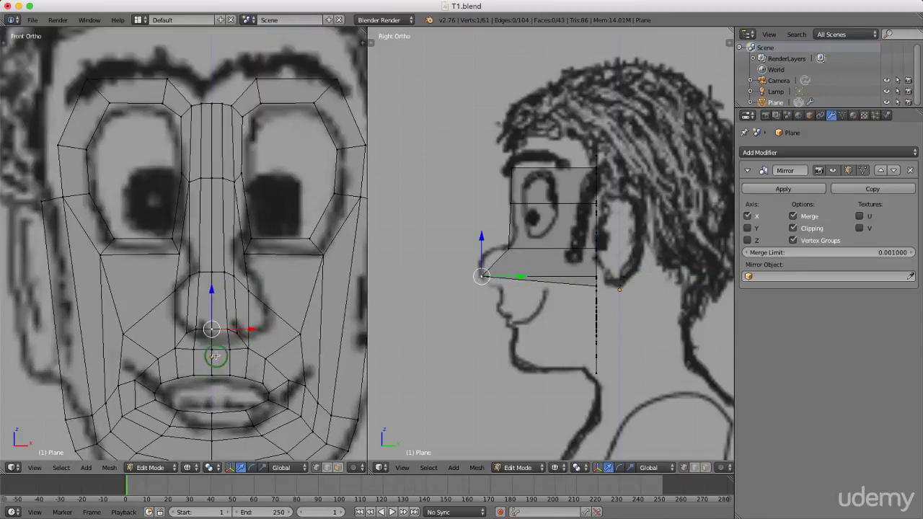
right_click(209, 350)
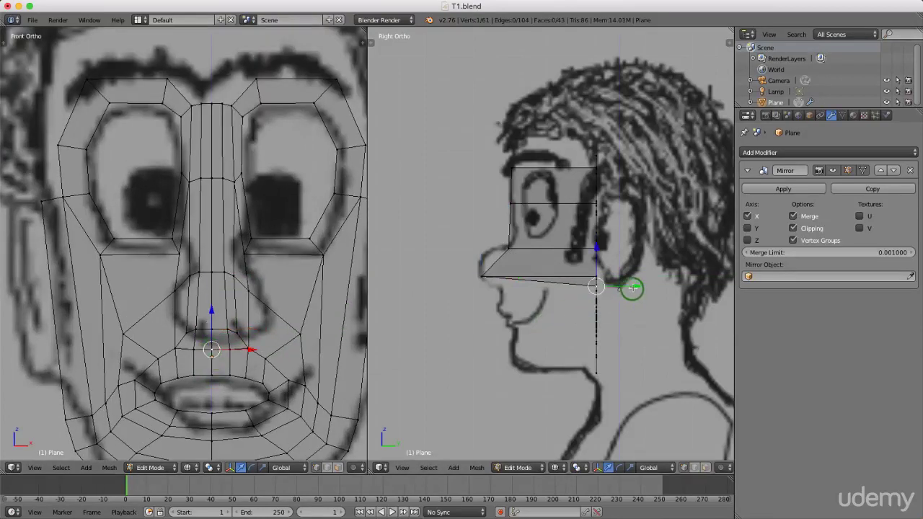
key("g")
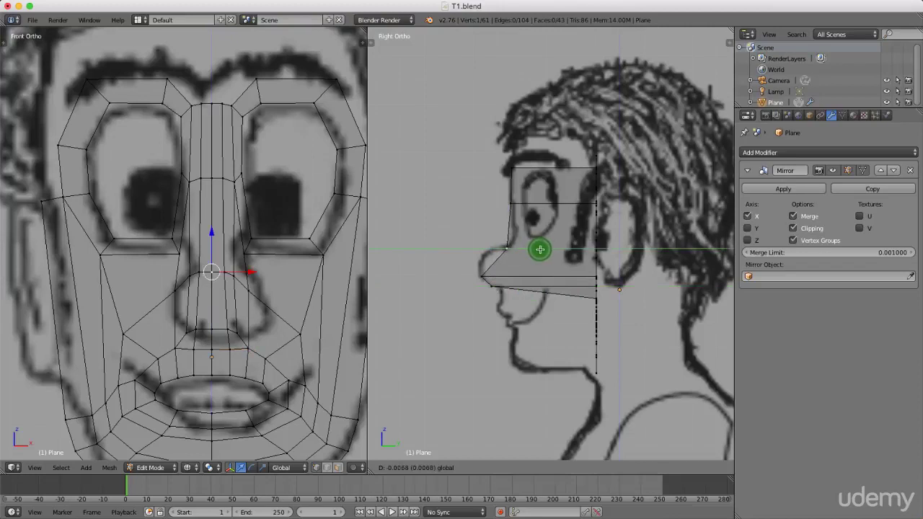
left_click(539, 250)
right_click(210, 350)
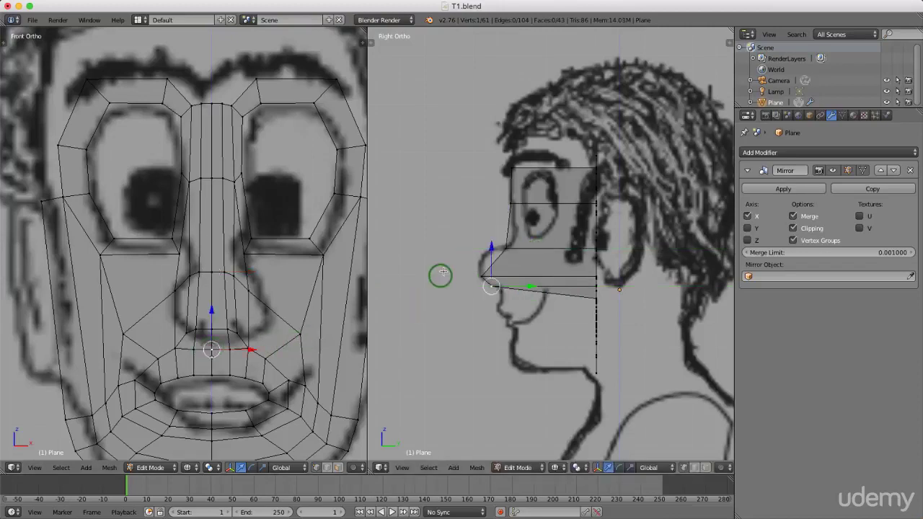
scroll(443, 277, "down", 3)
scroll(469, 294, "up", 4)
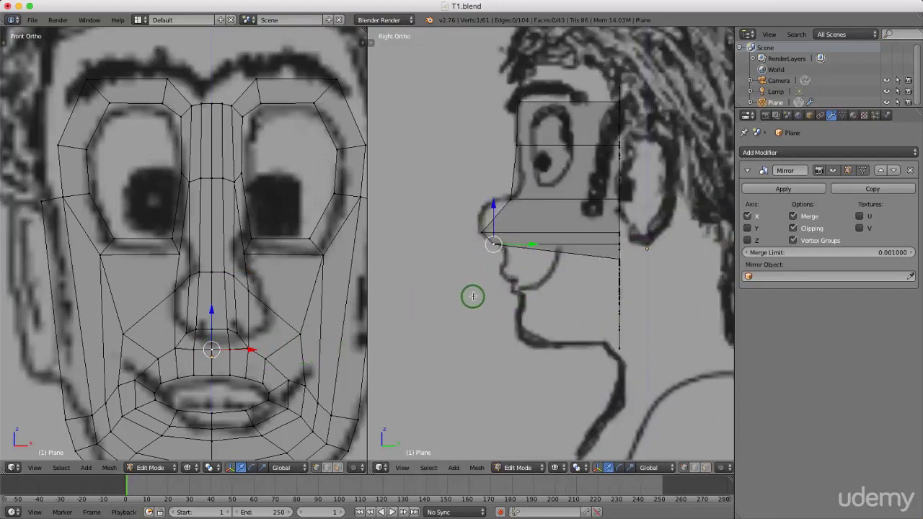
scroll(274, 330, "down", 2)
scroll(248, 361, "up", 4)
Bring the upper-lip and lower-lip vertices forward along Y to the profile's lips
right_click(217, 326)
key("g")
key("y")
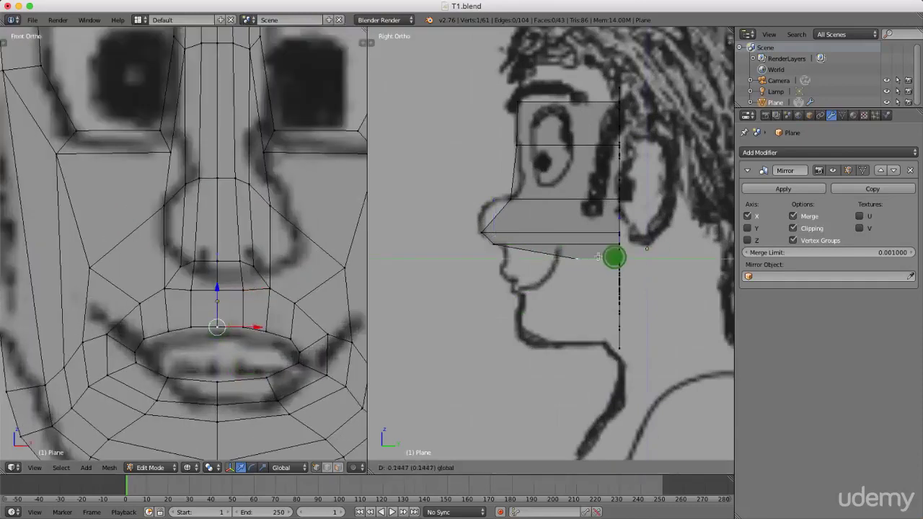
left_click(543, 262)
right_click(214, 382)
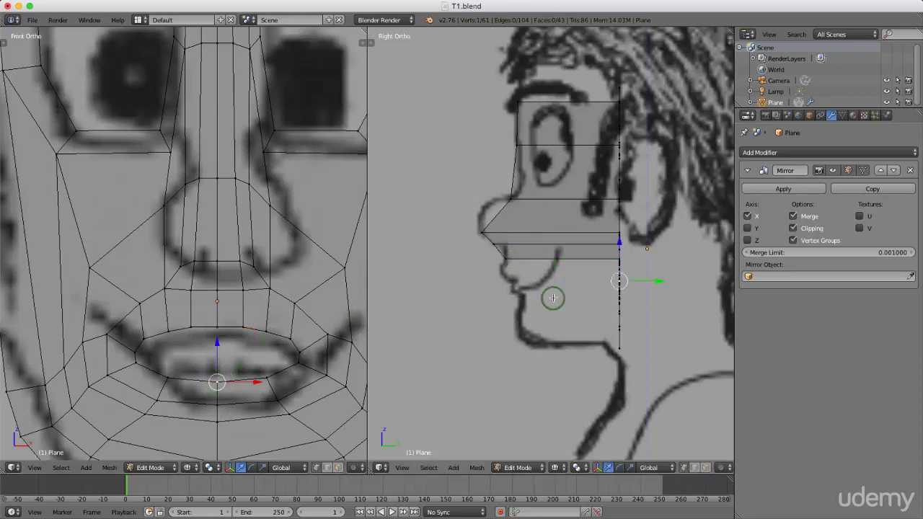
key("g")
key("y")
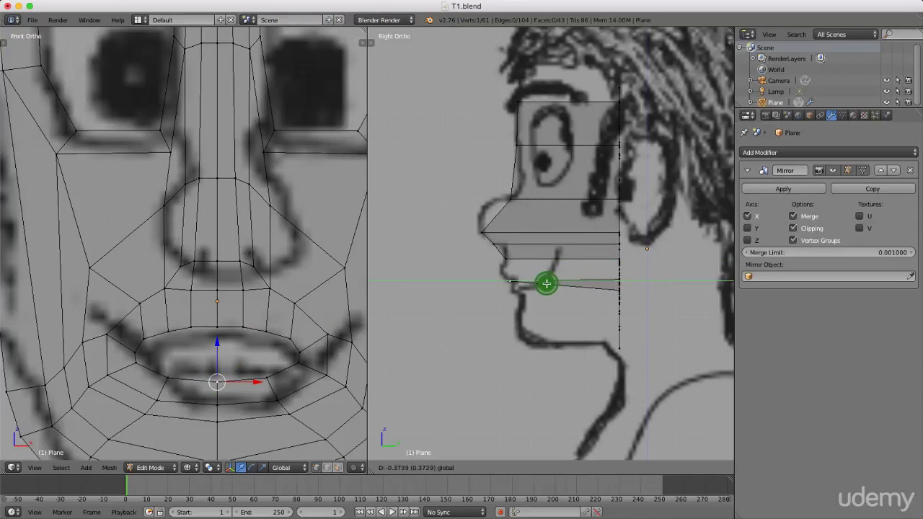
left_click(547, 283)
scroll(547, 283, "down", 3)
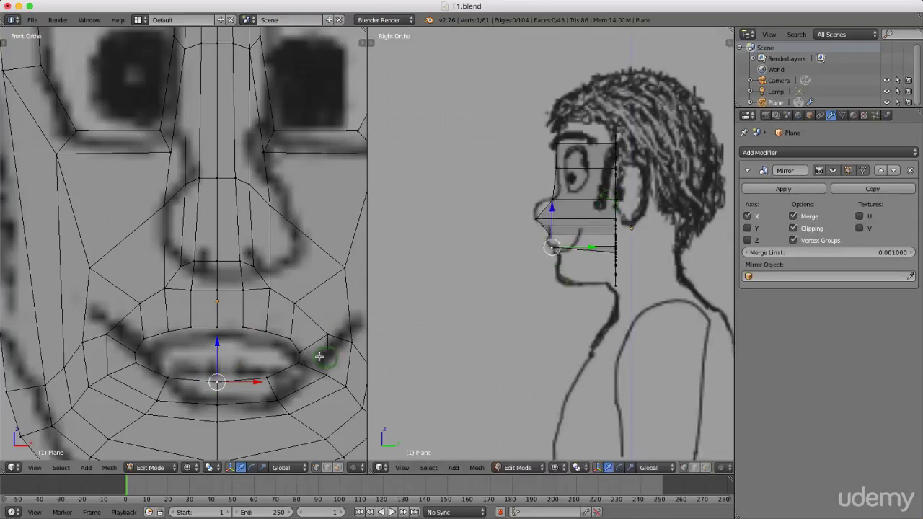
Pull the lower-lip vertices forward to the lip outline, nudging one onto the centre line
scroll(273, 318, "down", 1)
scroll(242, 361, "up", 5)
right_click(226, 364)
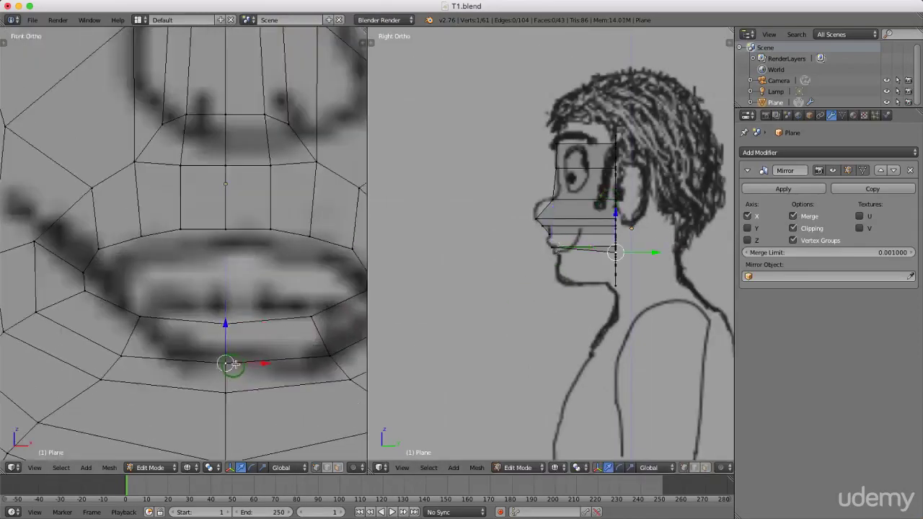
left_click_drag(651, 252, 597, 255)
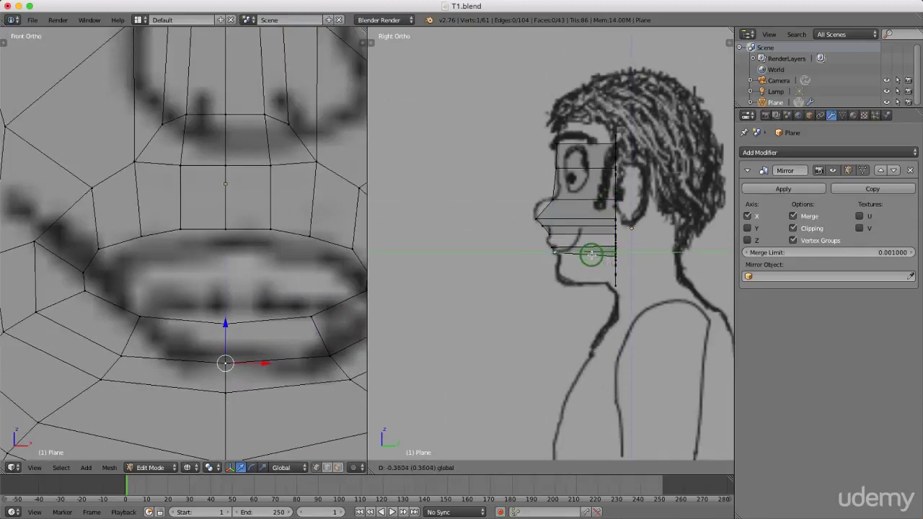
left_click(591, 253)
scroll(591, 253, "up", 4)
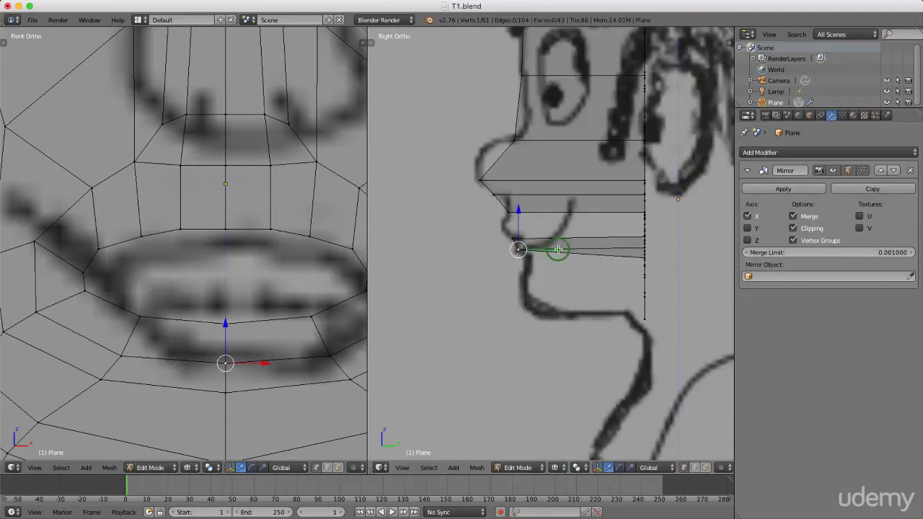
left_click_drag(222, 390, 225, 392)
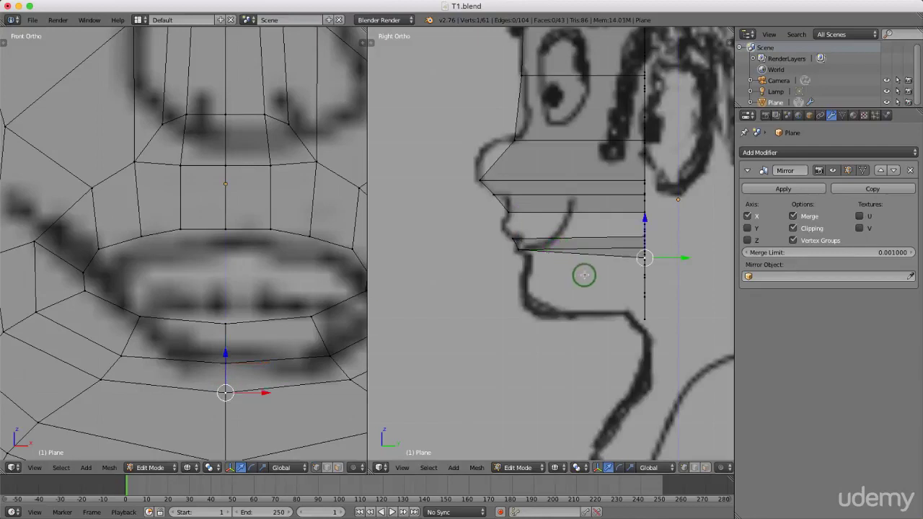
left_click_drag(683, 258, 564, 262)
Move the vertex below the lower lip and the chin-tip vertex forward onto the chin outline
scroll(650, 216, "down", 2)
scroll(295, 412, "down", 1)
scroll(255, 408, "up", 2)
right_click(212, 399)
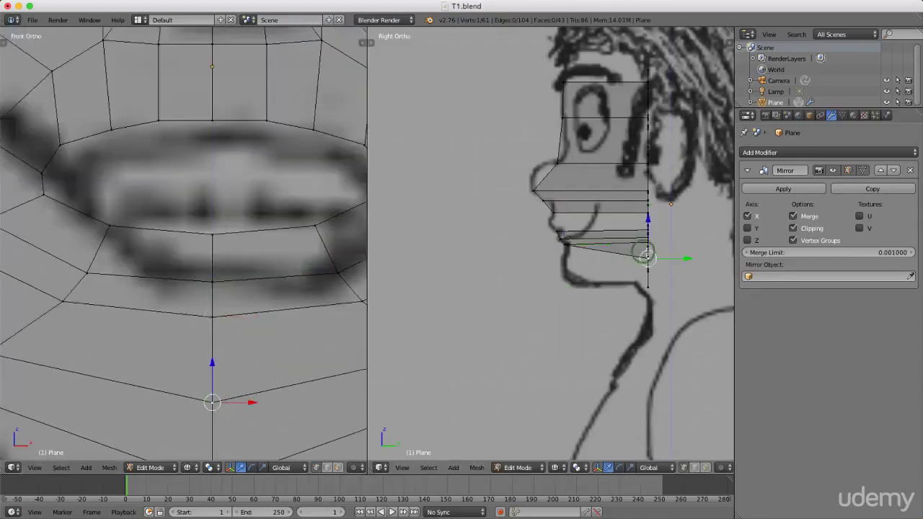
left_click_drag(683, 256, 599, 258)
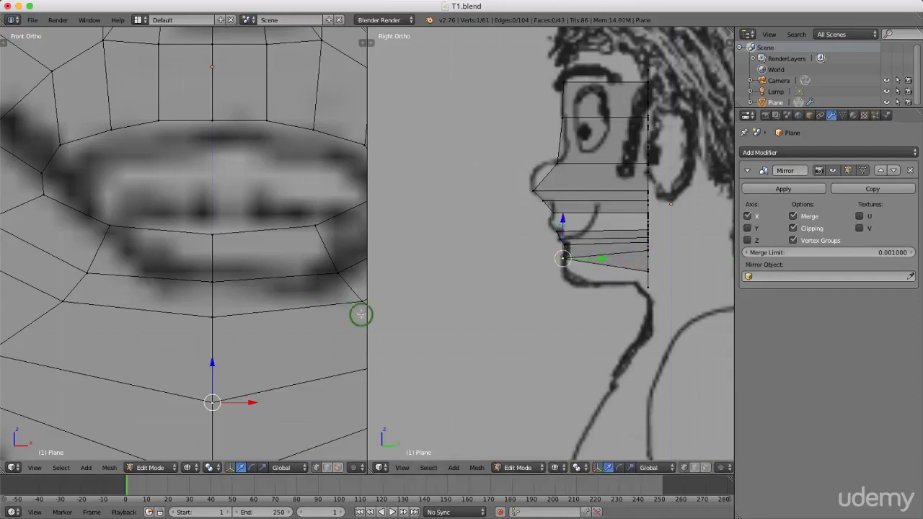
scroll(234, 377, "down", 3)
scroll(234, 376, "up", 3)
right_click(194, 369)
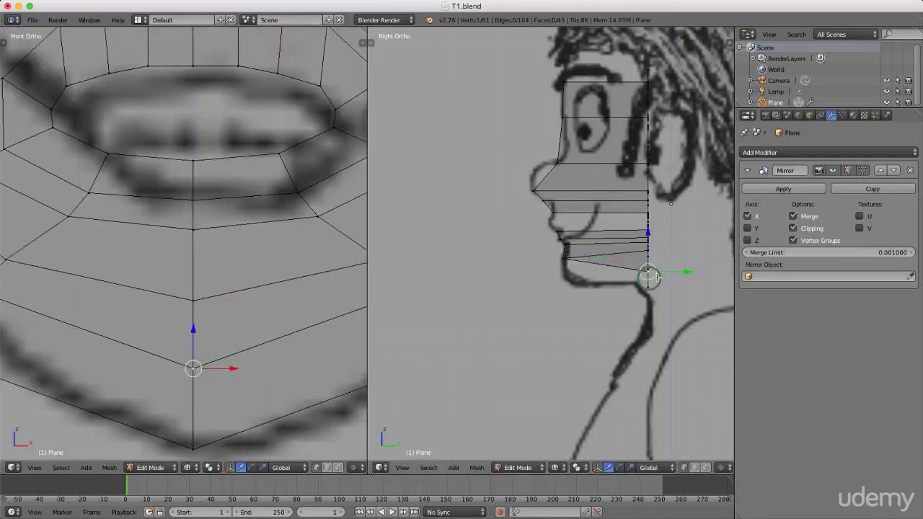
left_click_drag(676, 270, 601, 272)
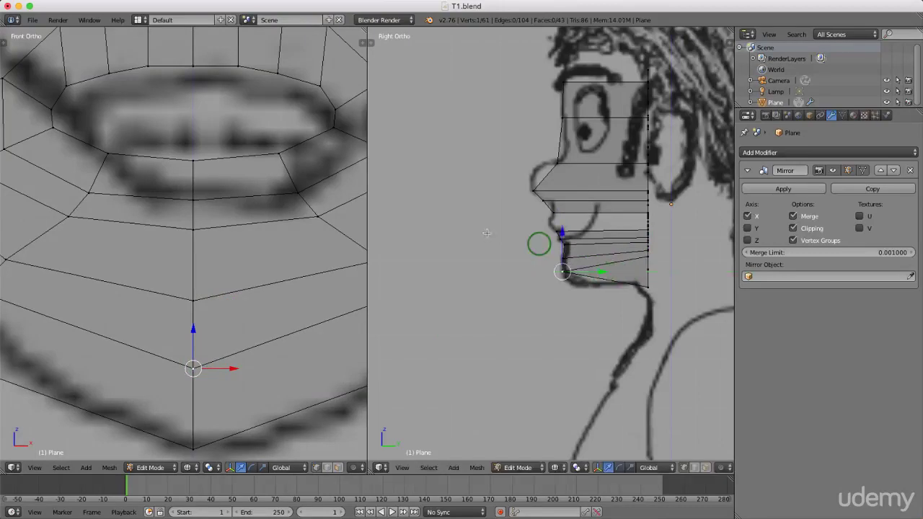
scroll(336, 267, "down", 3)
scroll(272, 371, "up", 2)
Pull the bottom chin vertex forward to the jawline
right_click(240, 376)
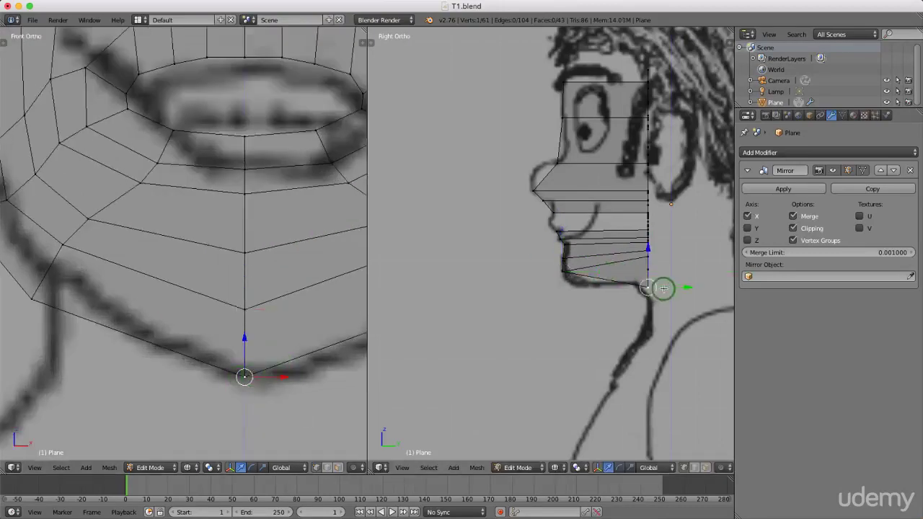
left_click_drag(681, 287, 612, 286)
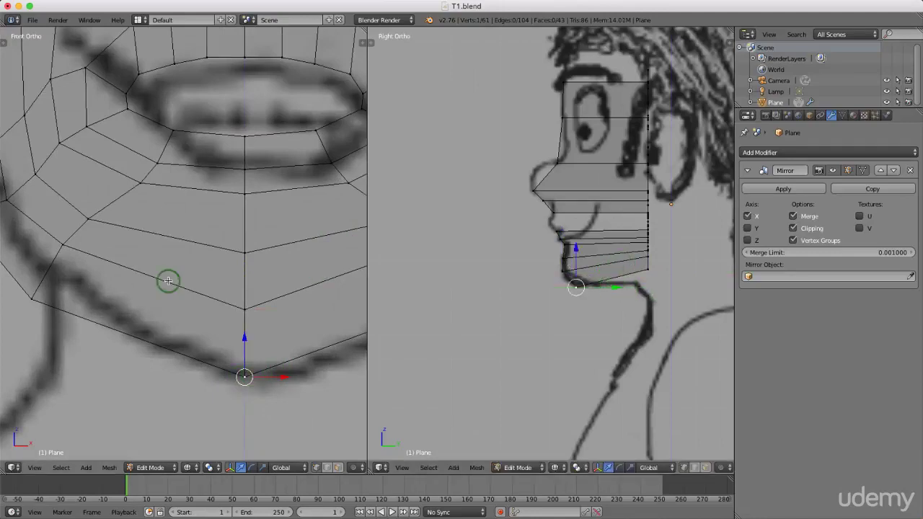
scroll(198, 281, "down", 2)
scroll(198, 281, "down", 1)
scroll(257, 245, "down", 3)
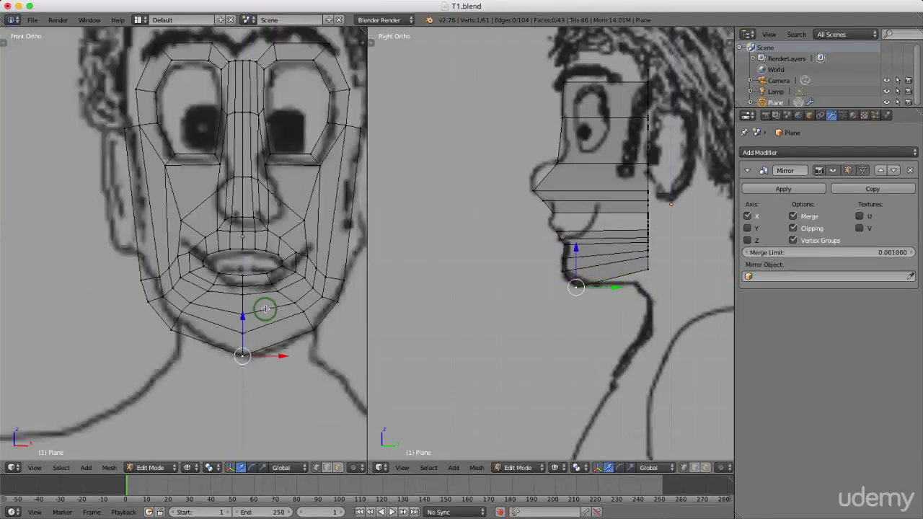
Pull the vertices at the top of the nose bridge forward in depth
scroll(261, 189, "up", 1)
scroll(241, 166, "up", 2)
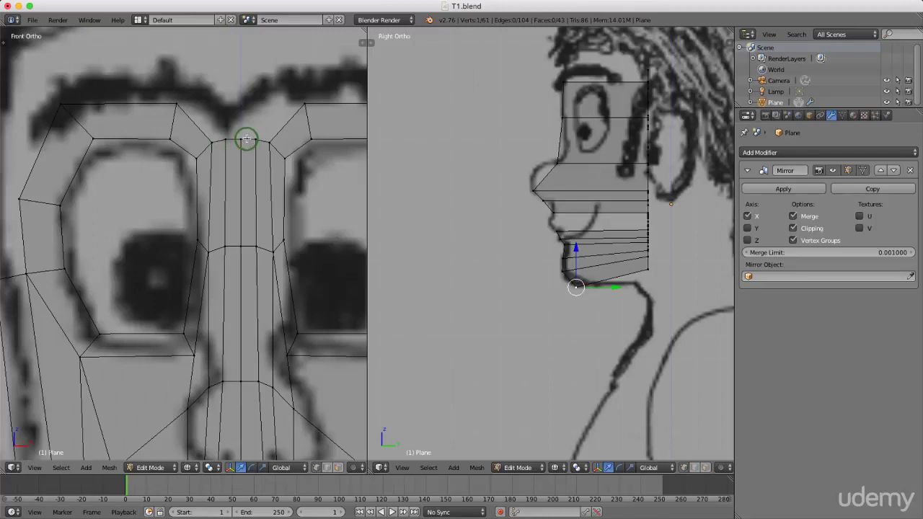
right_click(255, 138)
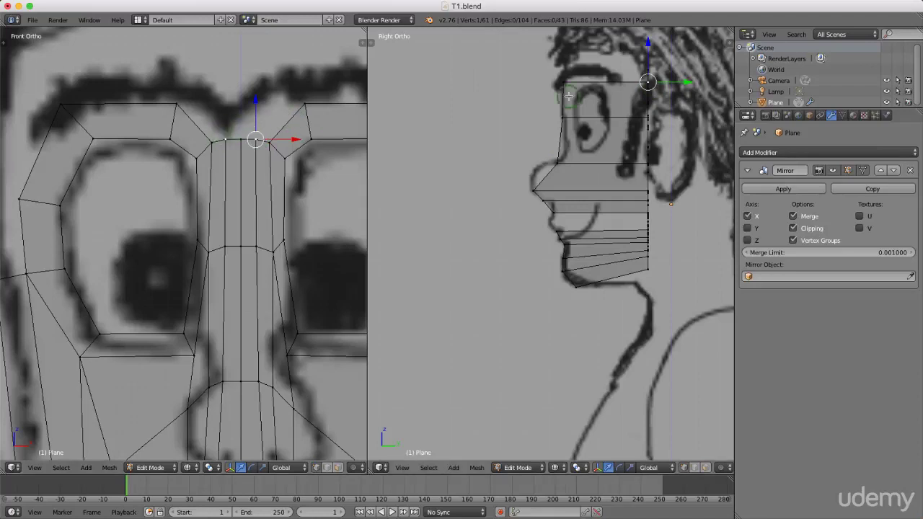
left_click_drag(685, 81, 609, 80)
scroll(591, 135, "up", 1)
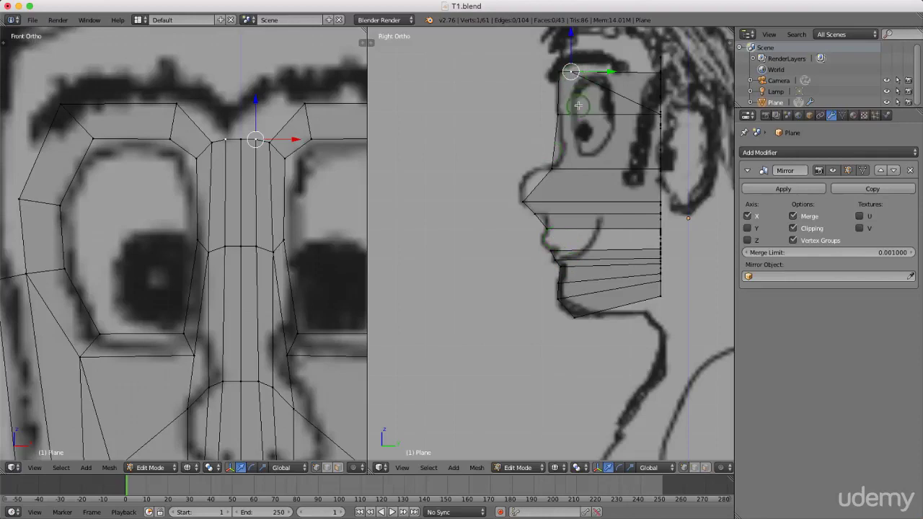
Reset the depth of the lower between-eyes vertex and a nose vertex to match the profile
right_click(257, 245)
key("g")
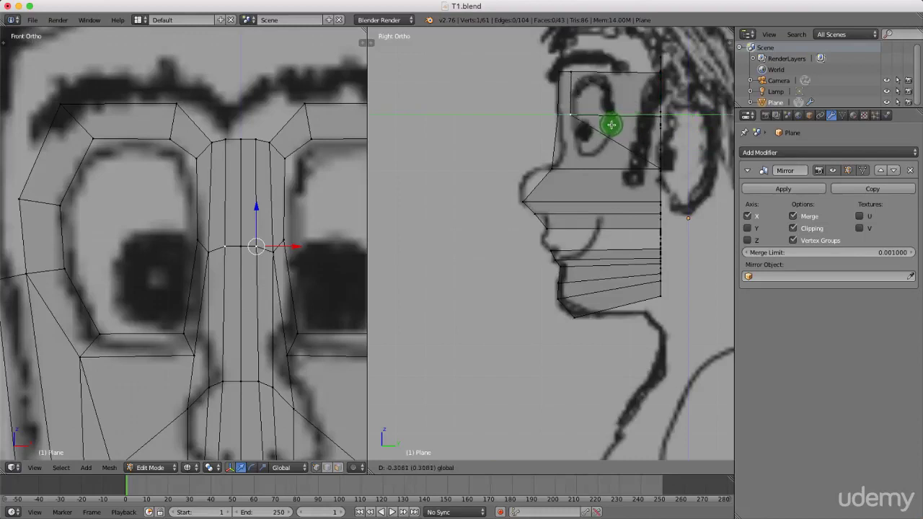
left_click(611, 125)
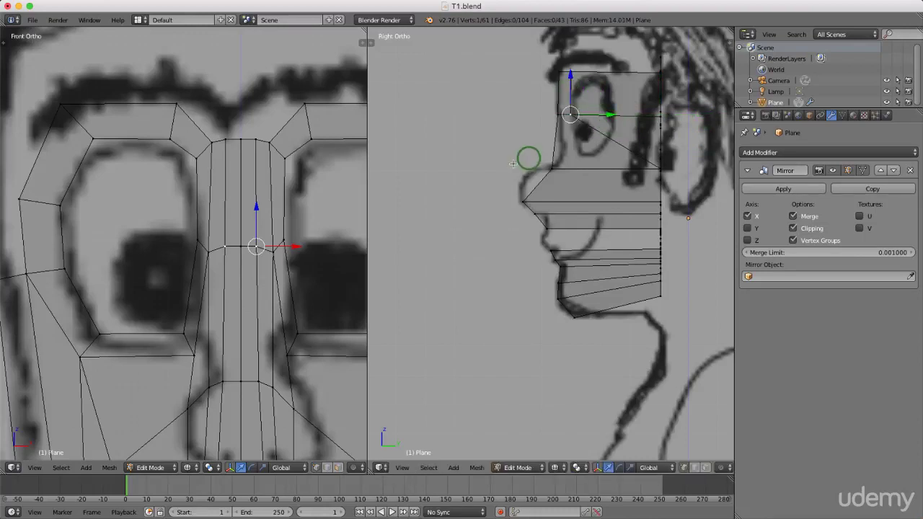
right_click(258, 380)
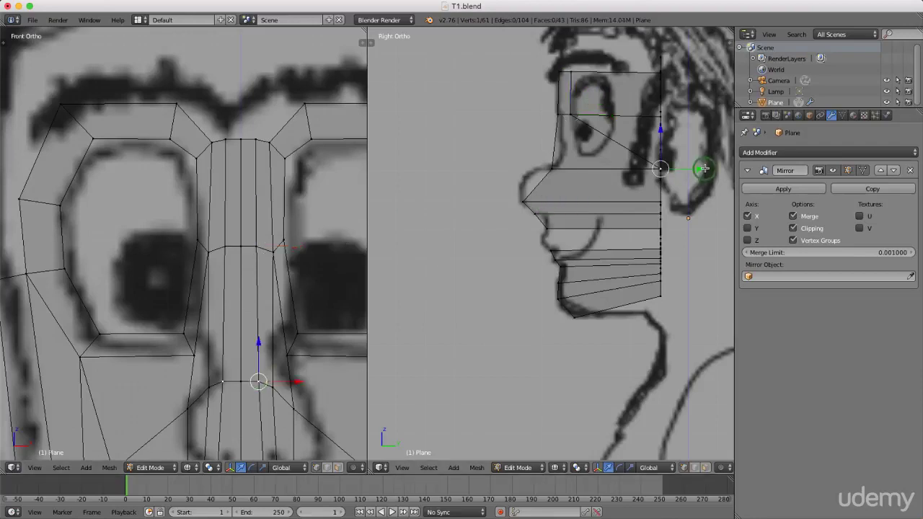
key("g")
key("y")
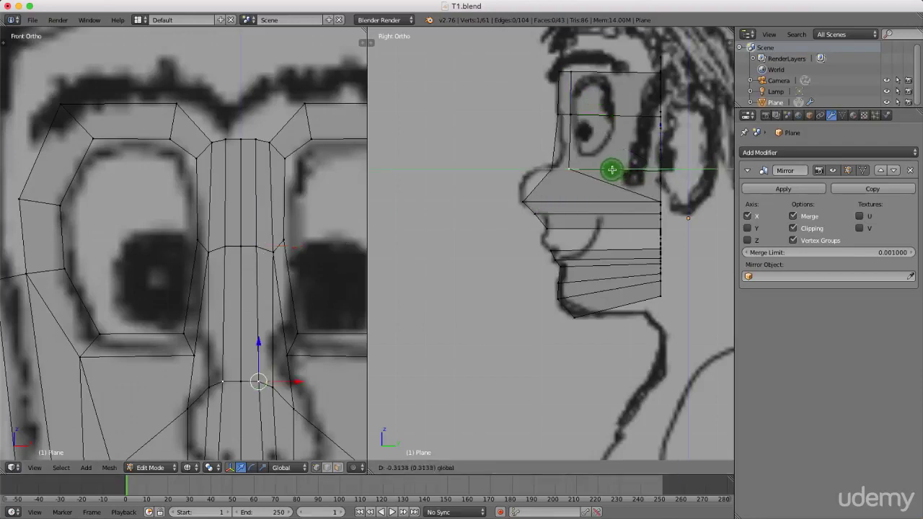
left_click(568, 169)
scroll(258, 322, "down", 4)
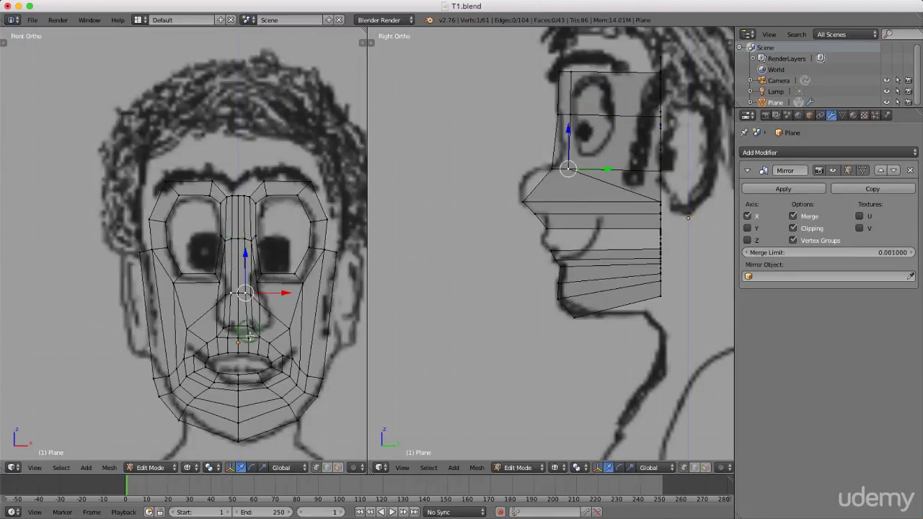
Set the depth of the bottom-of-nose vertex and the vertex below it along Y
scroll(258, 322, "up", 2)
scroll(238, 321, "up", 1)
right_click(237, 317)
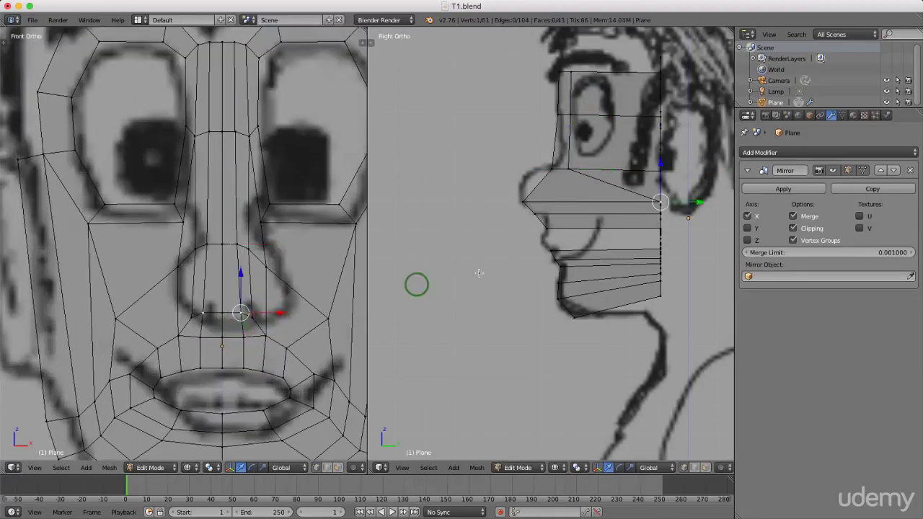
key("g")
key("y")
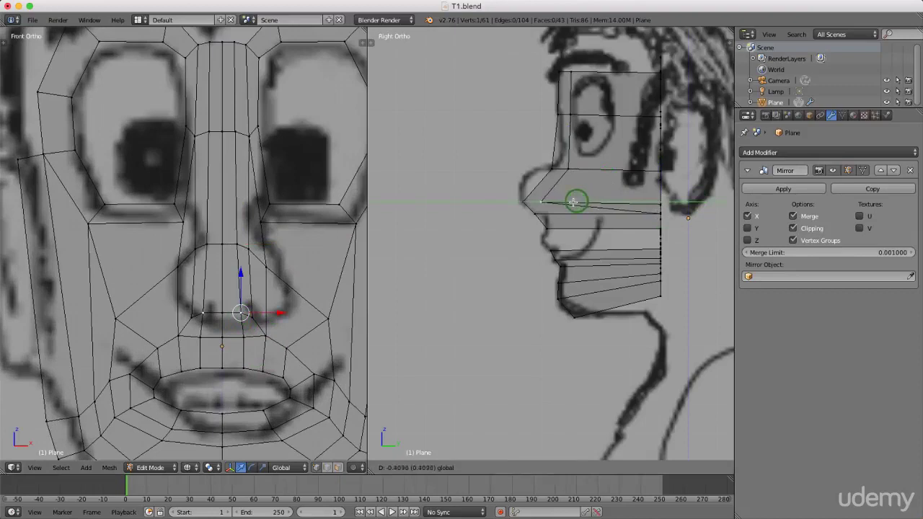
left_click(574, 201)
right_click(242, 337)
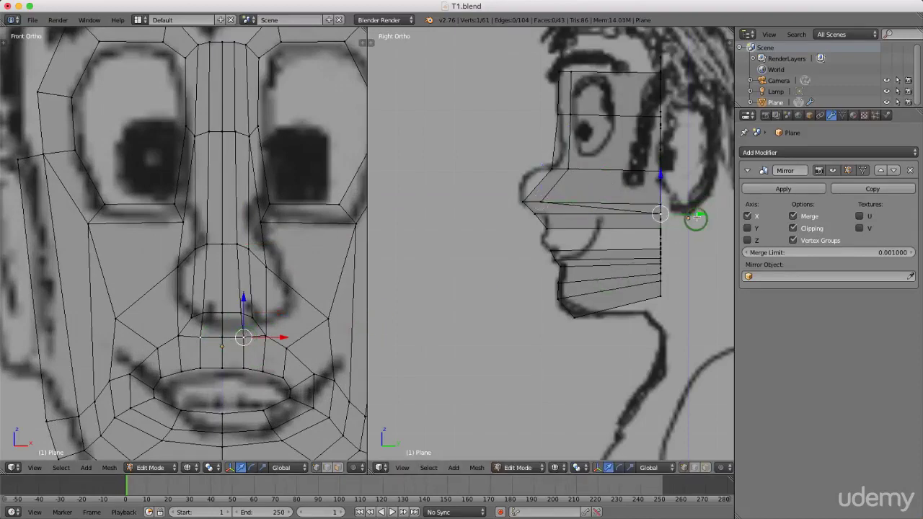
key("g")
key("y")
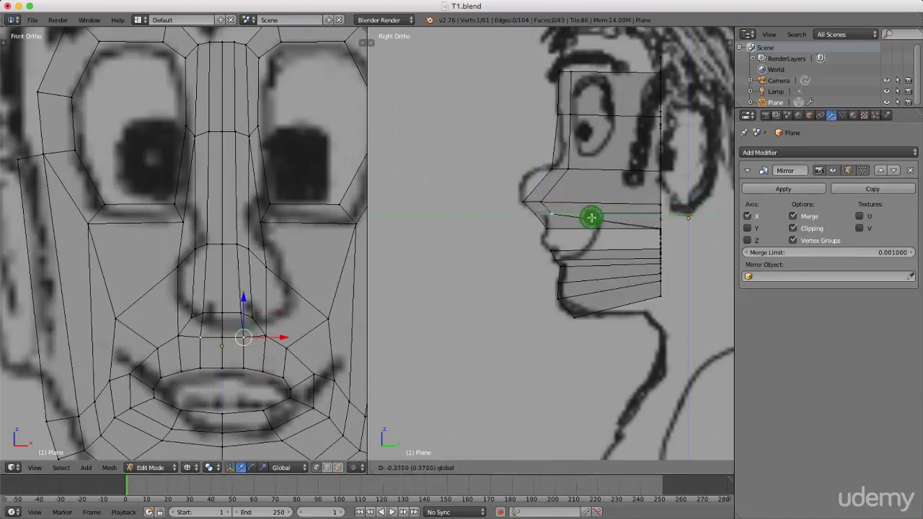
left_click(591, 217)
Slide the lower-lip vertex back in depth to meet the profile
right_click(239, 367)
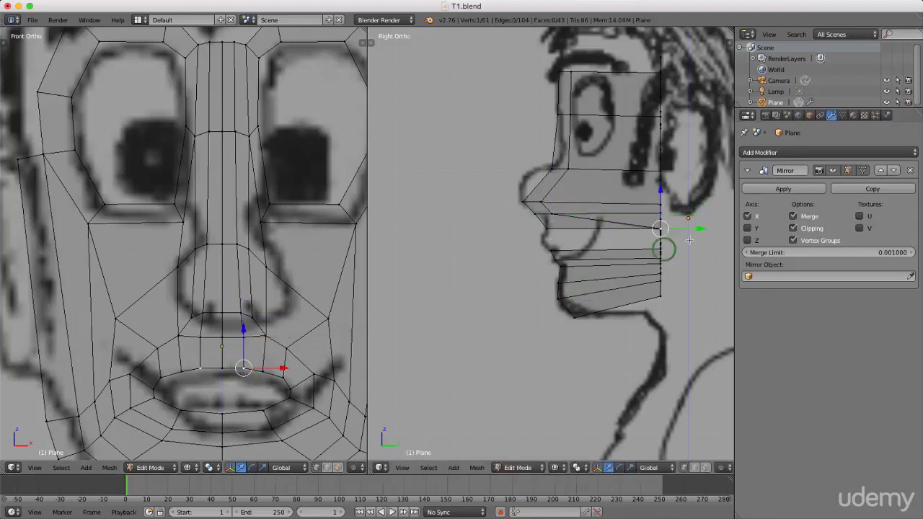
key("g")
key("y")
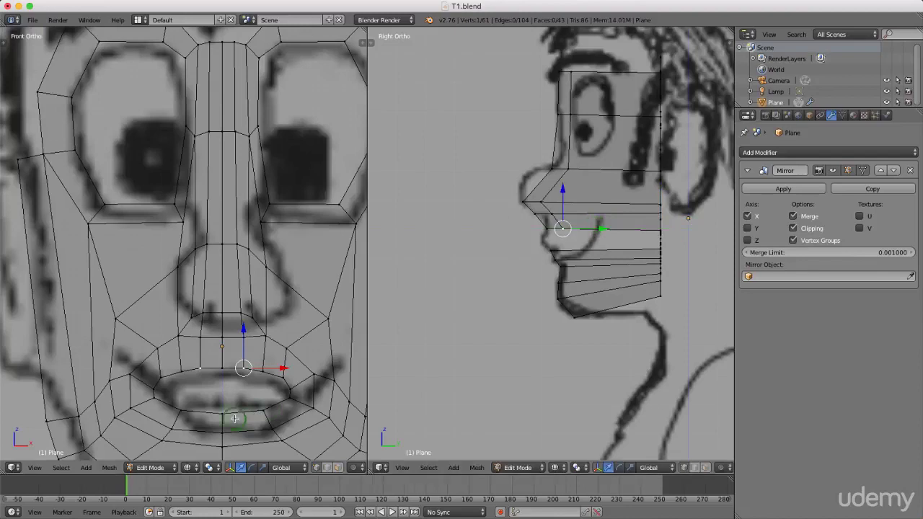
scroll(256, 378, "down", 3)
scroll(284, 415, "up", 3)
right_click(257, 334)
key("g")
middle_click_drag(685, 251, 603, 251)
left_click(604, 250)
Set the mouth-corner vertex and two more lip vertices back along Y toward the cheek
right_click(263, 347)
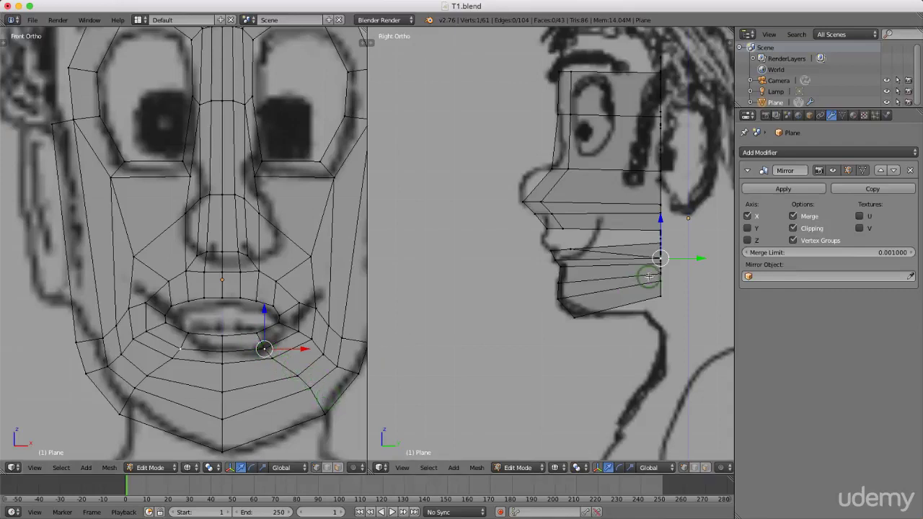
key("g")
key("y")
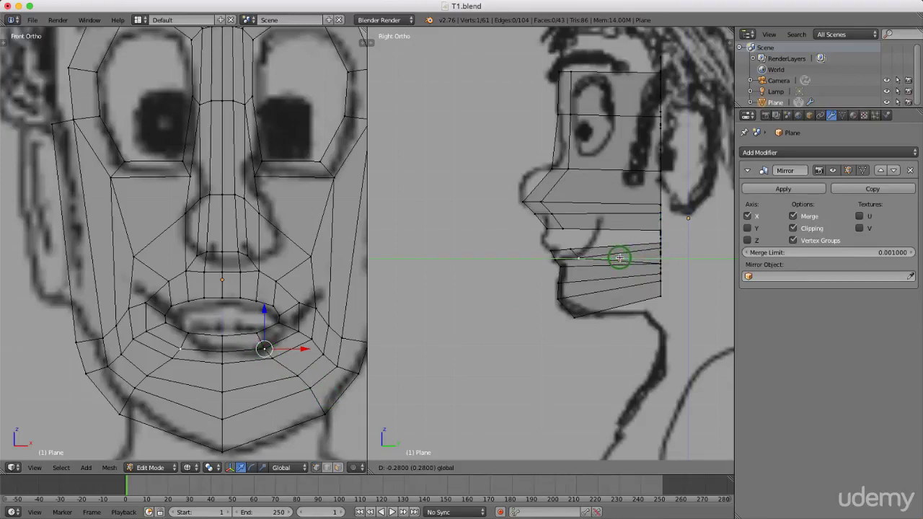
left_click(619, 257)
right_click(274, 361)
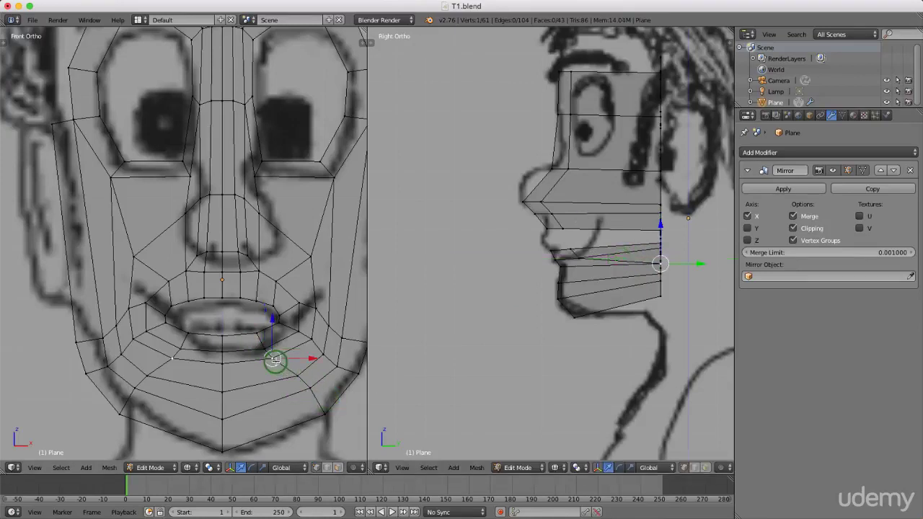
key("g")
key("y")
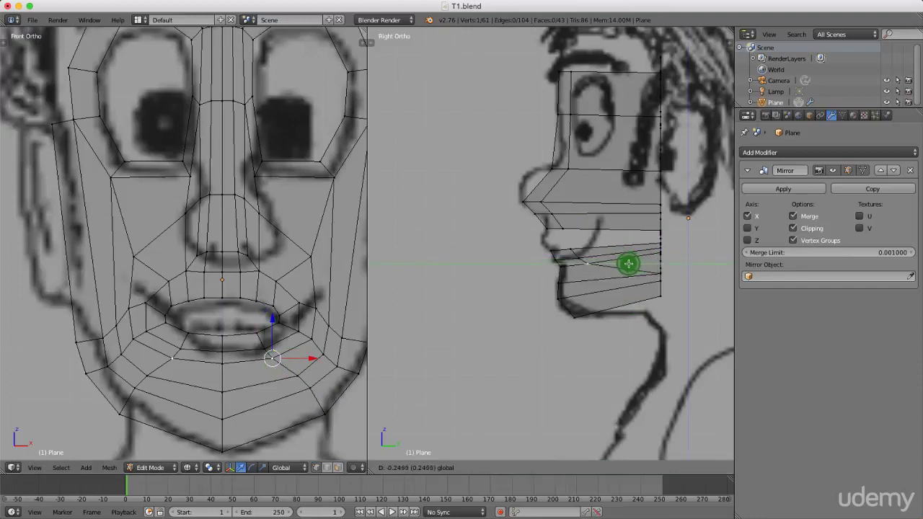
left_click(603, 270)
right_click(295, 376)
key("g")
key("y")
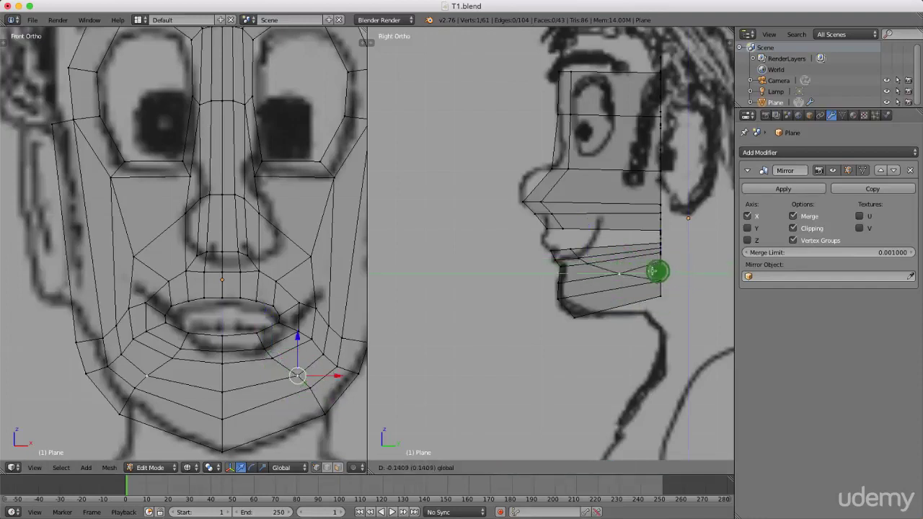
left_click(640, 269)
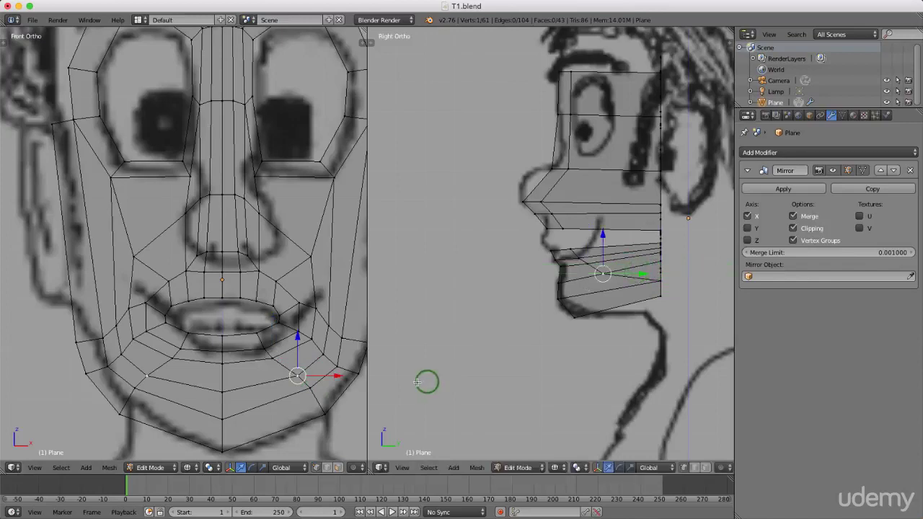
Move the lower-jaw vertex back in depth along Y
right_click(305, 386)
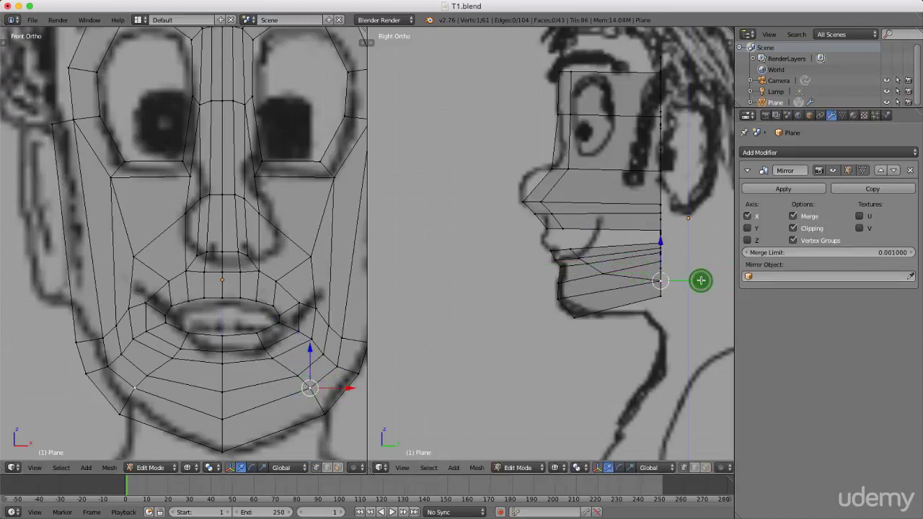
key("g")
key("y")
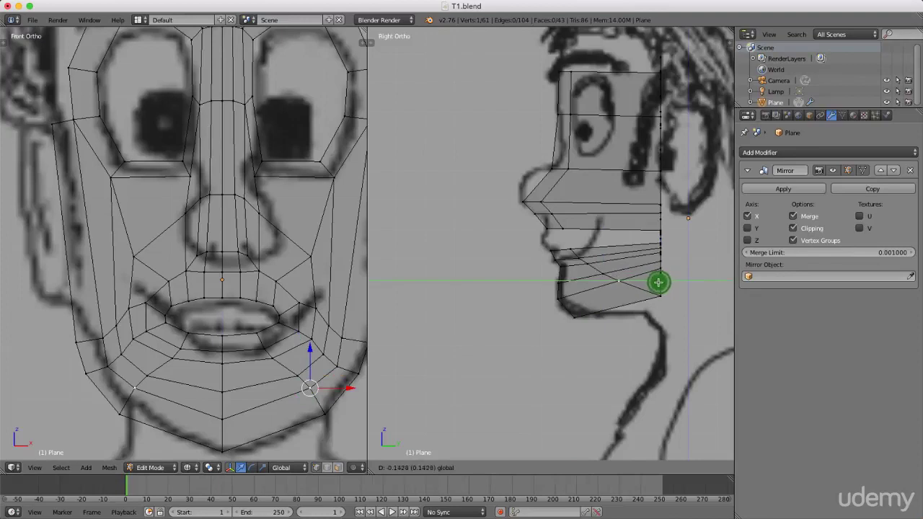
left_click(656, 282)
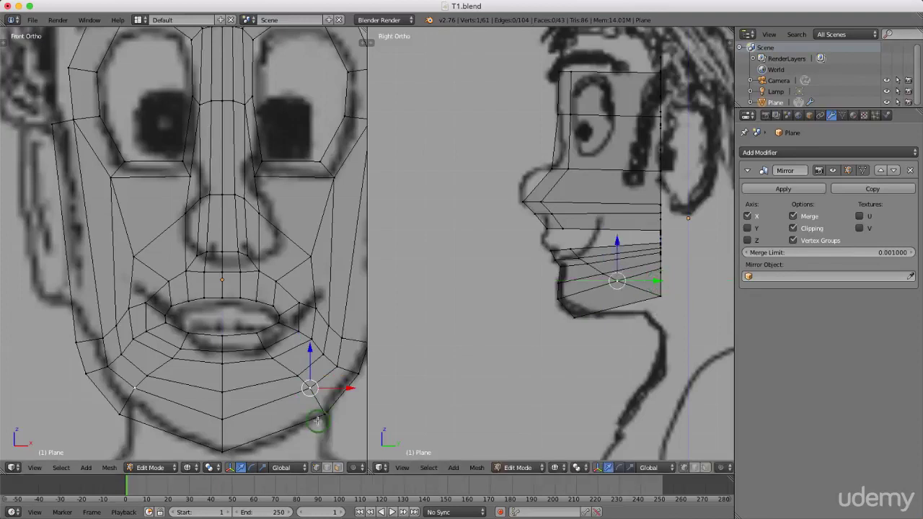
scroll(260, 418, "down", 1)
scroll(261, 418, "down", 1)
Move the nose-top and nose-bridge vertices in depth to fit the side profile
scroll(252, 144, "up", 3)
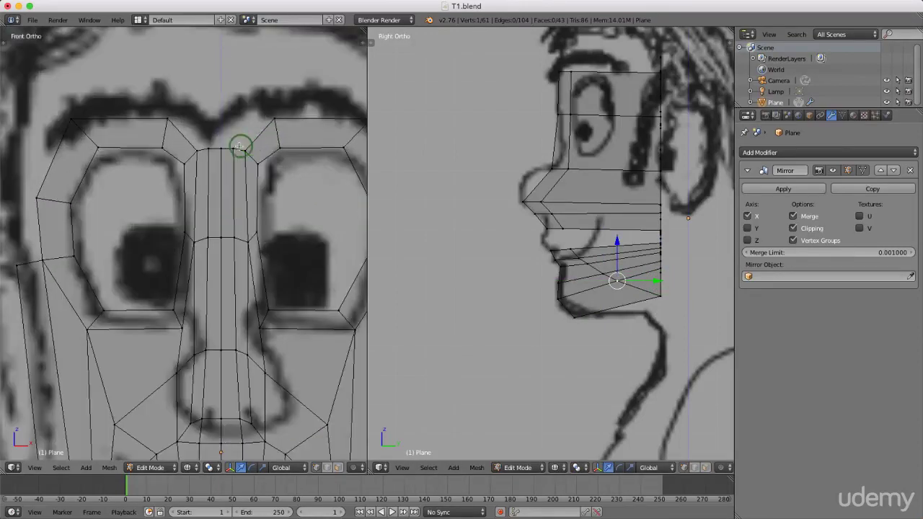
right_click(236, 148)
scroll(246, 148, "up", 3)
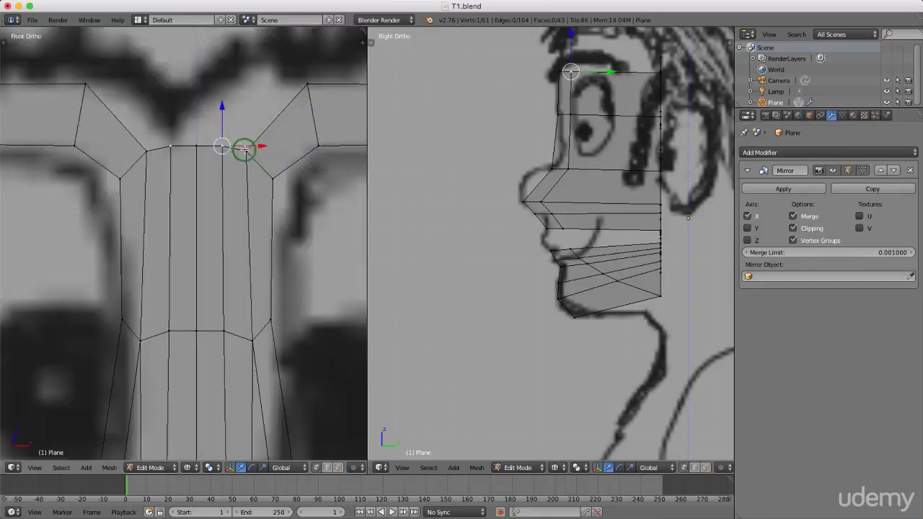
right_click(246, 150)
scroll(248, 155, "down", 4)
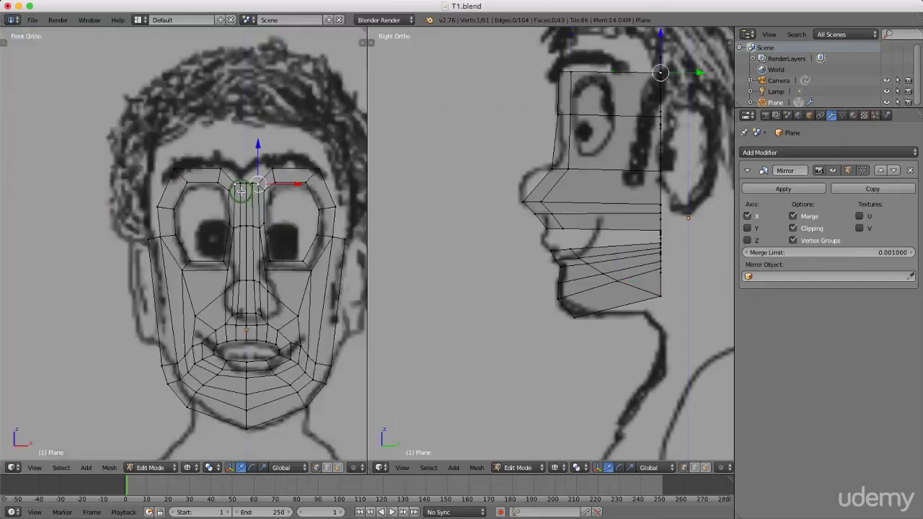
left_click_drag(703, 72, 613, 77)
scroll(272, 231, "up", 5)
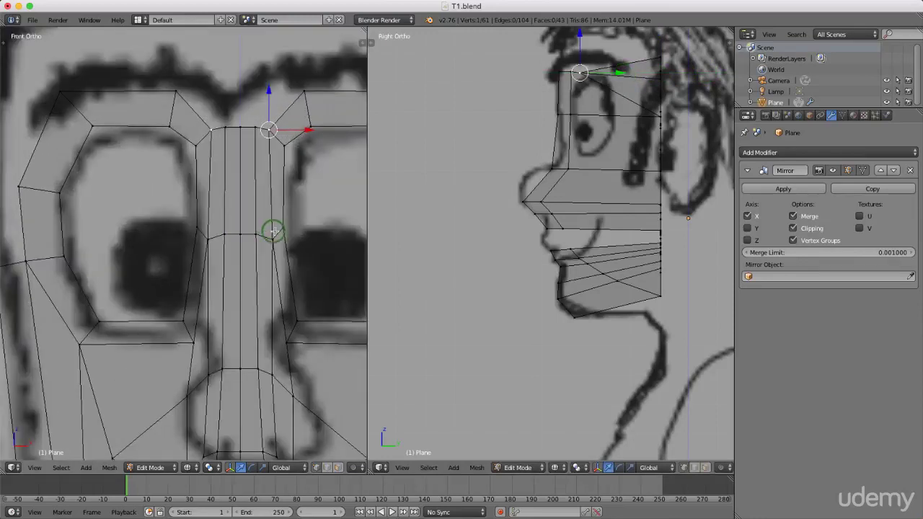
right_click(270, 238)
left_click_drag(689, 120, 620, 118)
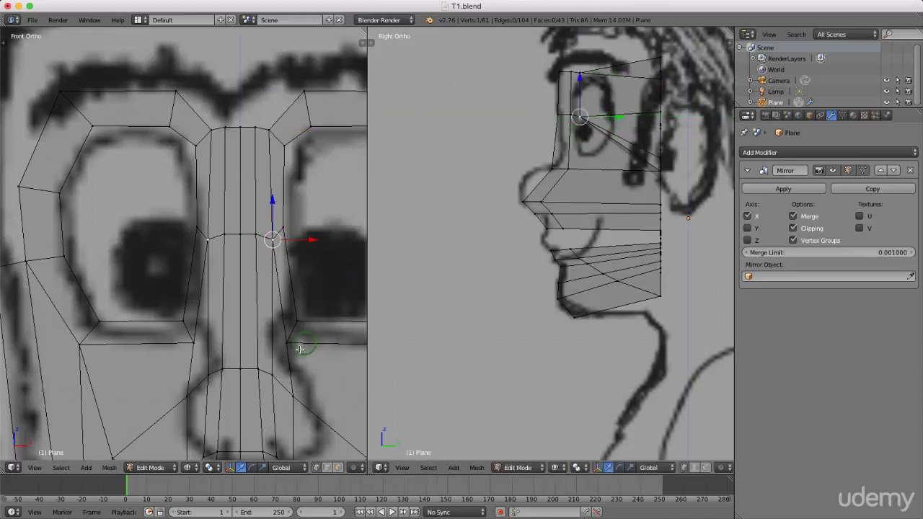
Push the lower-nose, nostril and nearby lip vertices back in depth toward the cheek
right_click(272, 374)
left_click_drag(699, 170, 619, 174)
scroll(303, 266, "down", 5)
scroll(279, 293, "up", 6)
right_click(248, 294)
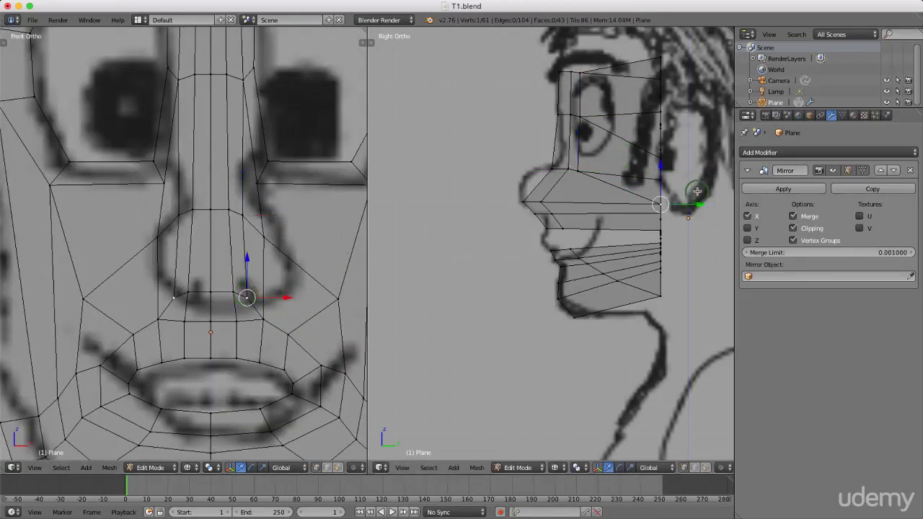
left_click_drag(699, 205, 591, 200)
right_click(264, 318)
left_click_drag(699, 212, 600, 219)
right_click(255, 365)
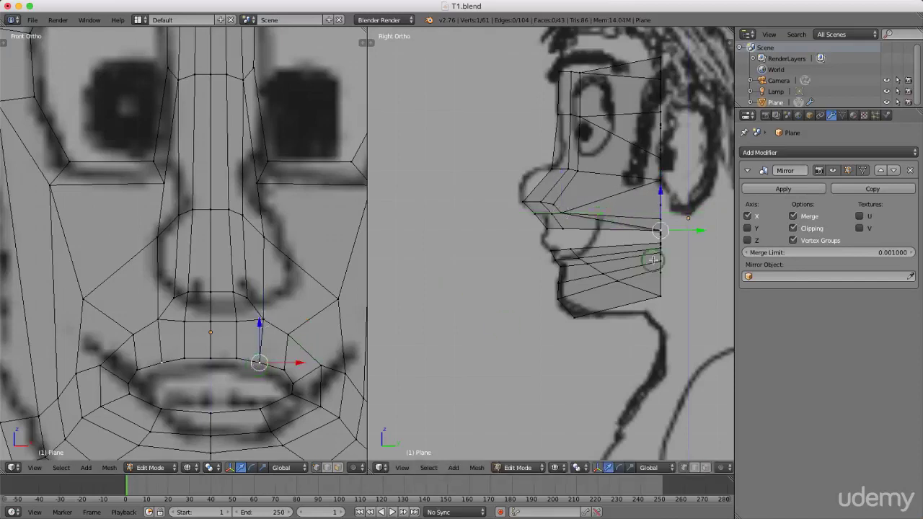
left_click_drag(699, 230, 615, 237)
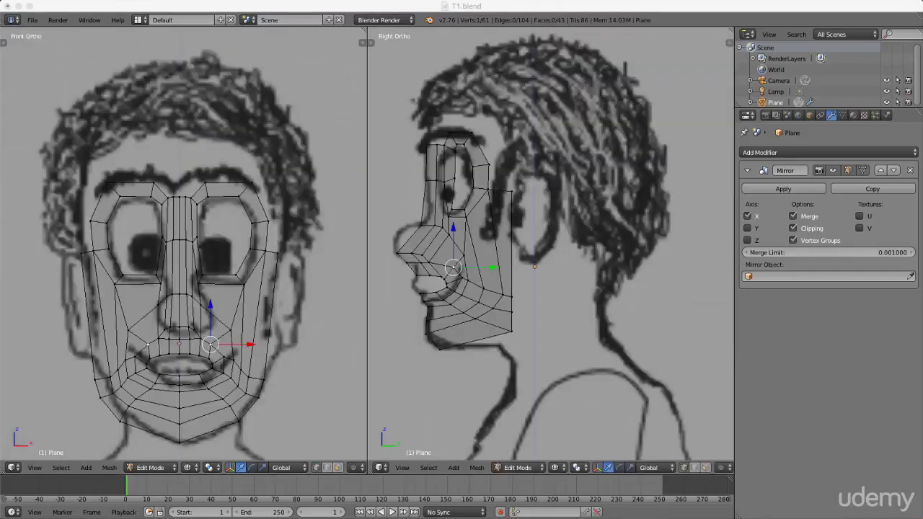
In the side view, slide the ear-side vertex back along the depth axis
left_click(405, 372)
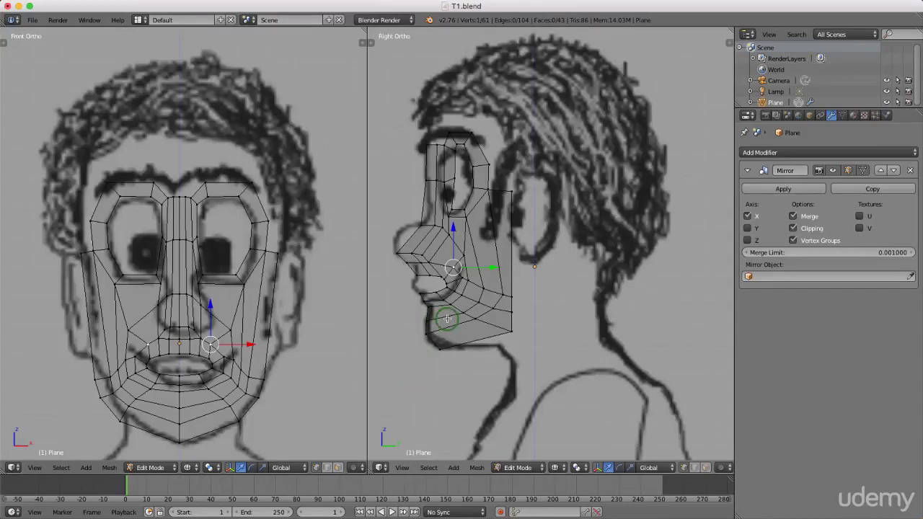
middle_click_drag(469, 324, 532, 346, "shift")
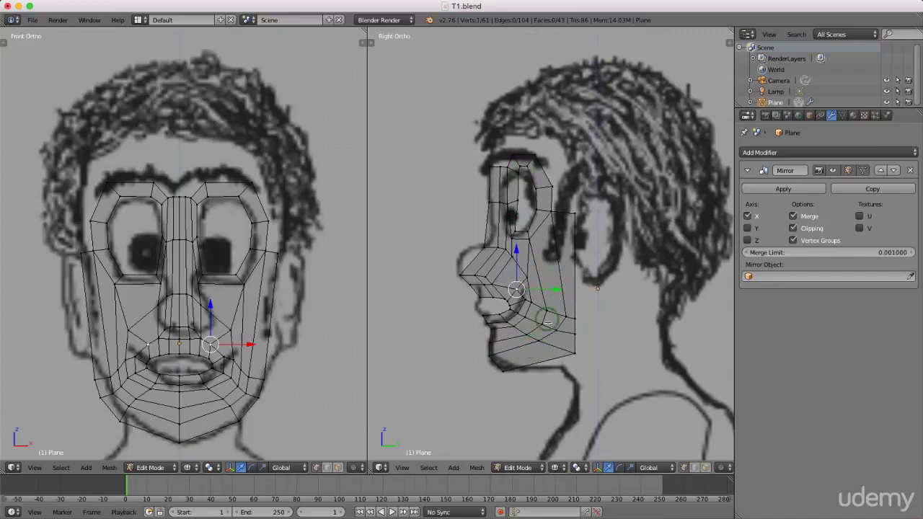
scroll(549, 322, "up", 1)
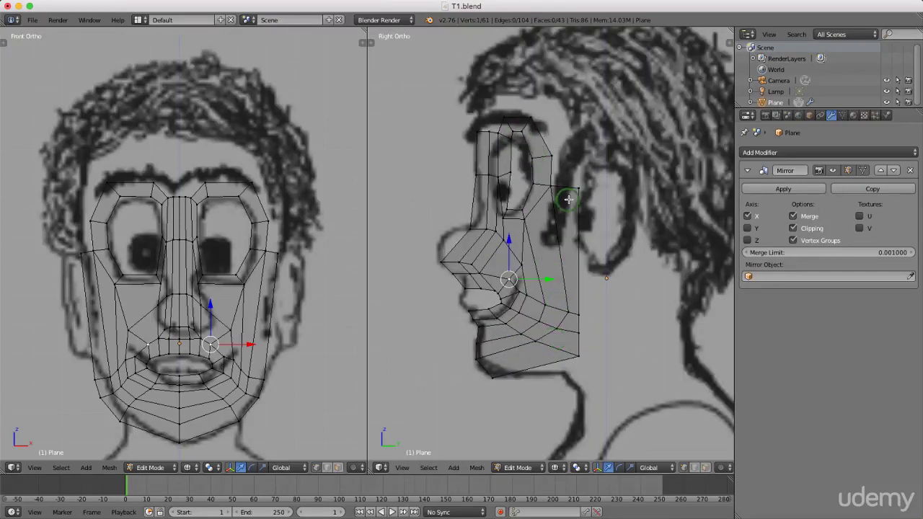
right_click(523, 220)
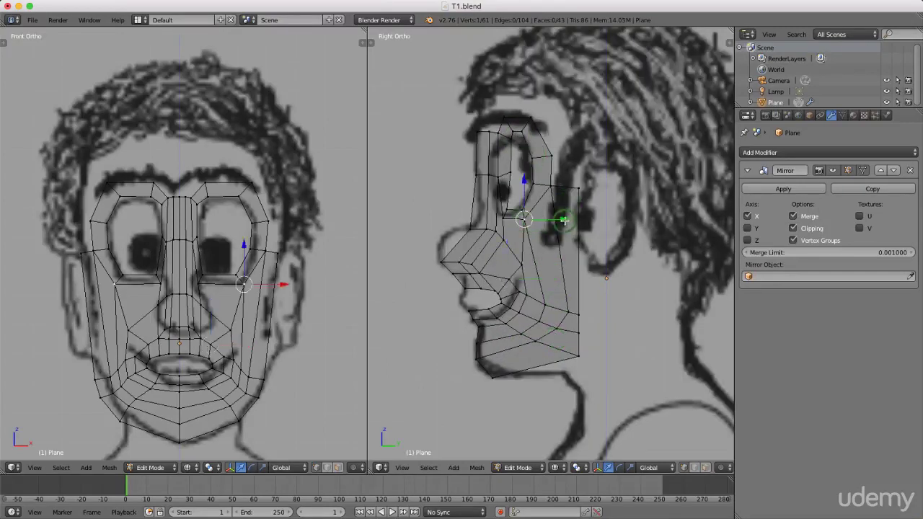
left_click_drag(563, 219, 515, 215)
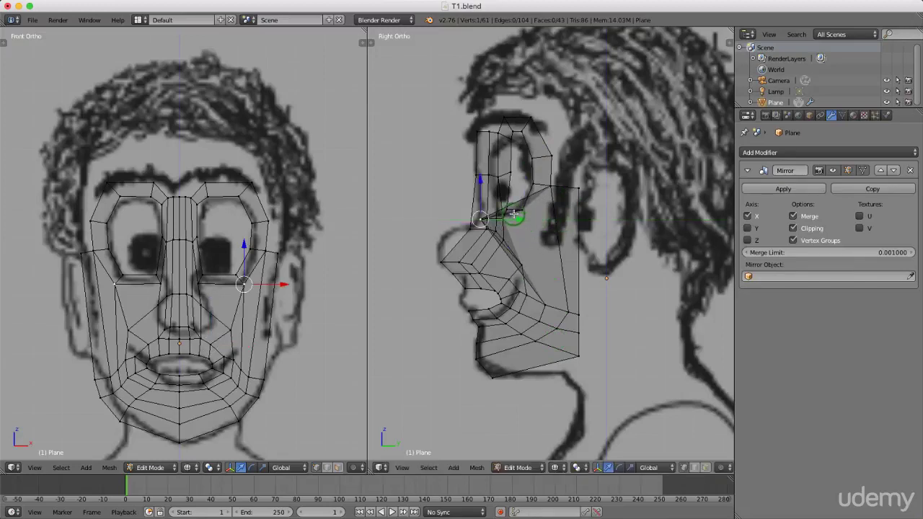
scroll(522, 210, "up", 3)
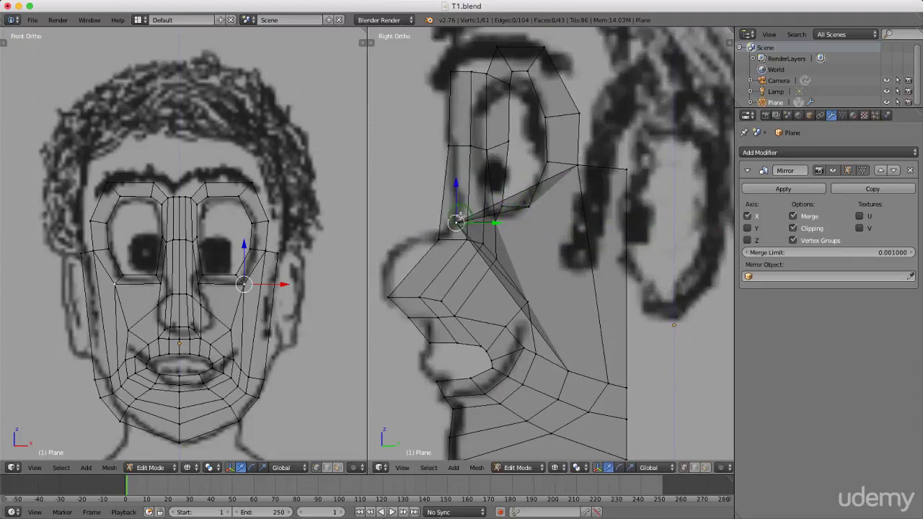
left_click_drag(491, 224, 574, 237)
scroll(505, 260, "up", 2, "shift")
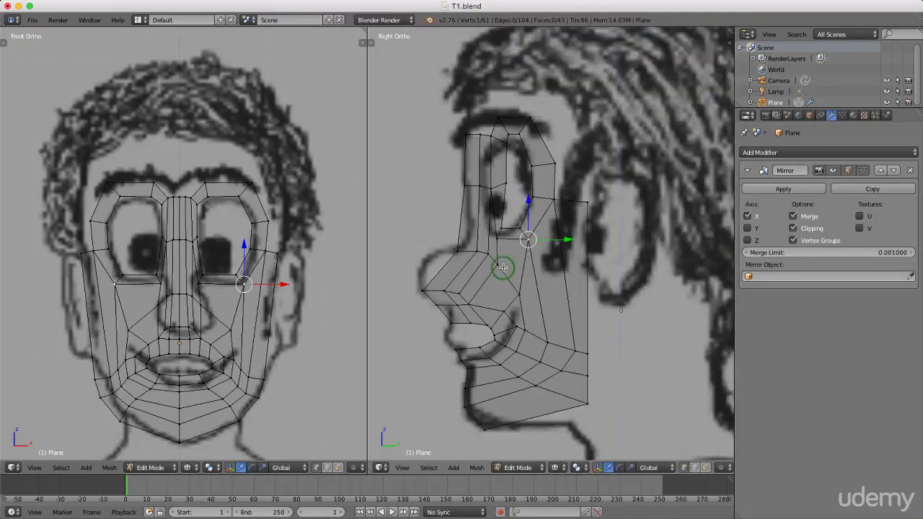
Adjust the eyebrow, eye-corner and lower-eye vertices in depth to follow the profile
right_click(521, 145)
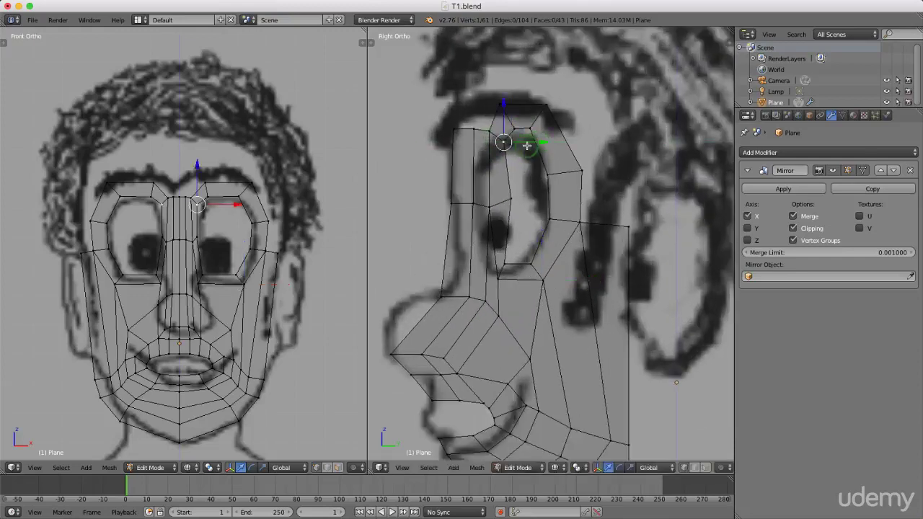
right_click(521, 199)
left_click_drag(540, 200, 527, 198)
right_click(508, 265)
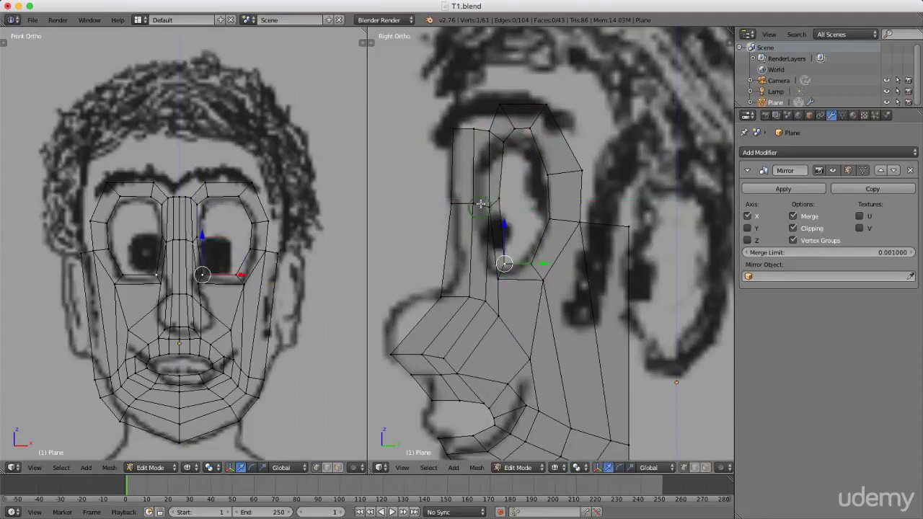
scroll(478, 222, "down", 2)
left_click_drag(498, 244, 532, 246)
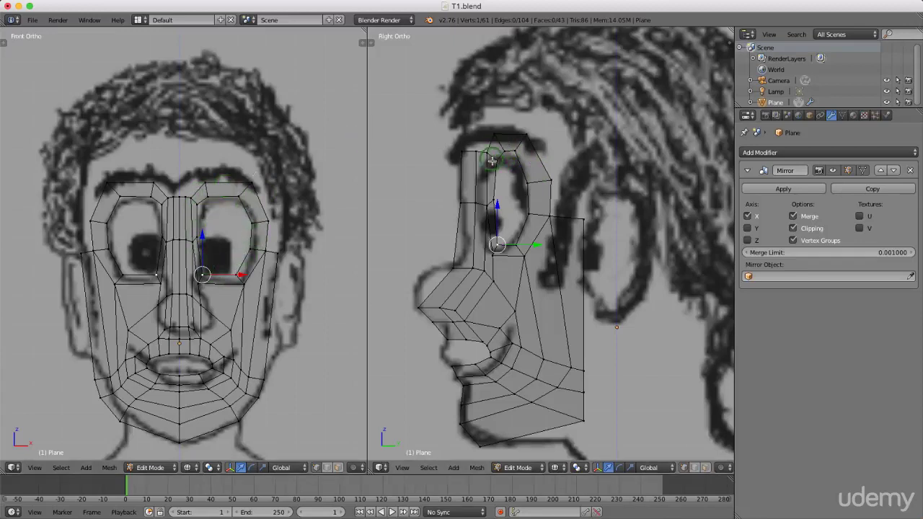
Move two more eye-loop vertices along Y to match the side reference
right_click(548, 181)
key("g")
key("y")
left_click(570, 181)
right_click(566, 214)
key("g")
left_click(568, 219)
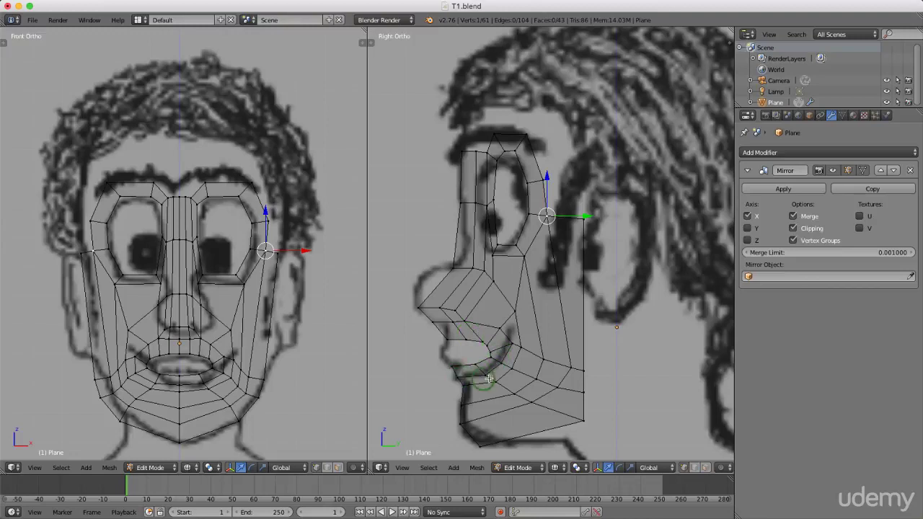
mouse_move(510, 282)
middle_mouse_down()
mouse_move(590, 287)
mouse_move(534, 260)
middle_mouse_up()
Display the face mesh with Solid shading and inspect it from three-quarter angles
key("z")
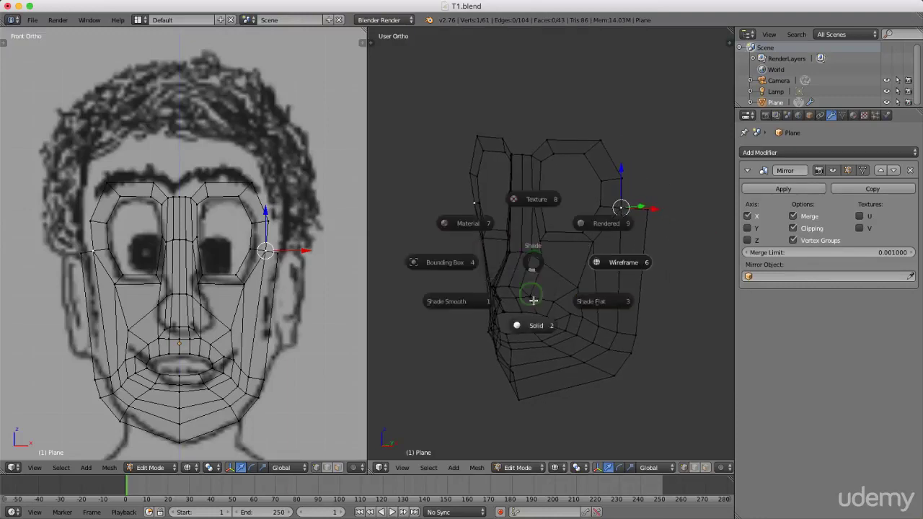
left_click(535, 325)
middle_click_drag(477, 332, 611, 358)
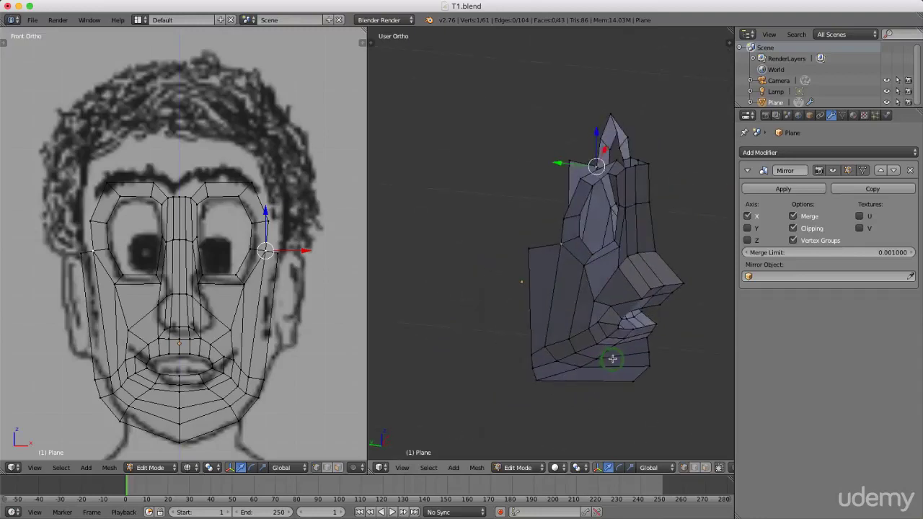
middle_click_drag(624, 303, 588, 232)
Slide the stray vertex at the top of the nose bridge sideways along X into place
right_click(599, 265)
left_click_drag(577, 226, 579, 228)
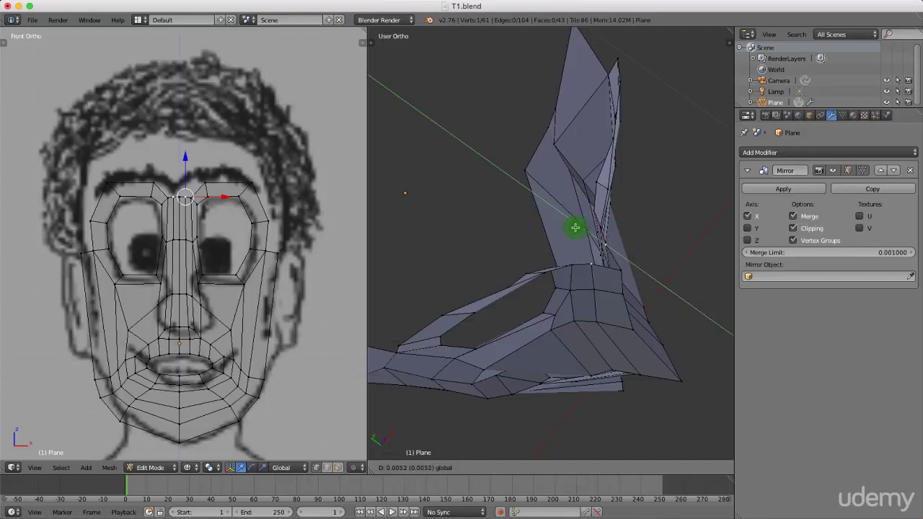
key("x")
left_click_drag(586, 231, 634, 227)
left_click(634, 227)
Collapse the Mirror modifier panel and bring up the Add Modifier list
middle_click_drag(614, 249, 575, 245)
scroll(519, 212, "down", 4)
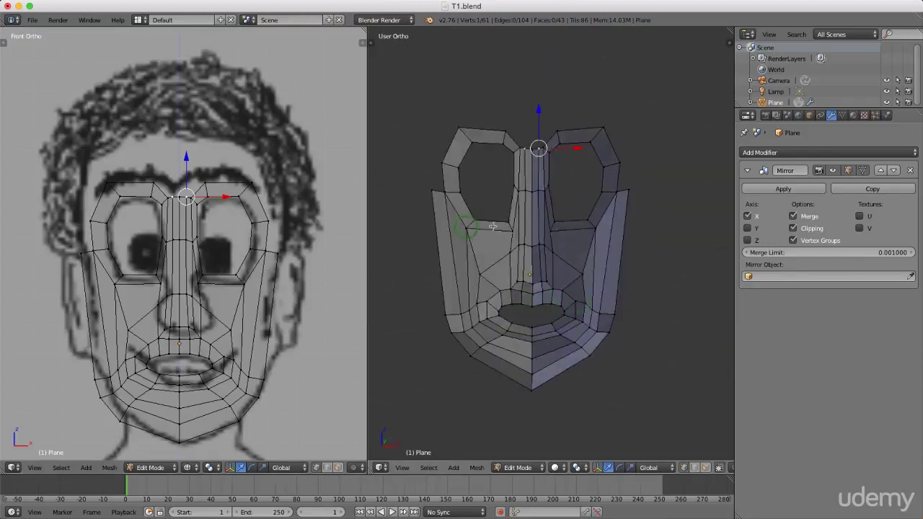
middle_click_drag(530, 242, 606, 250)
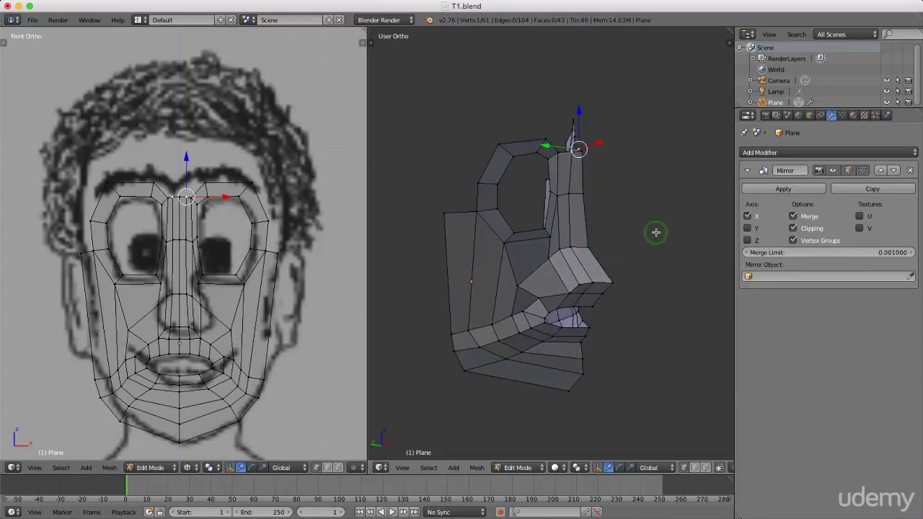
left_click(747, 170)
left_click(800, 154)
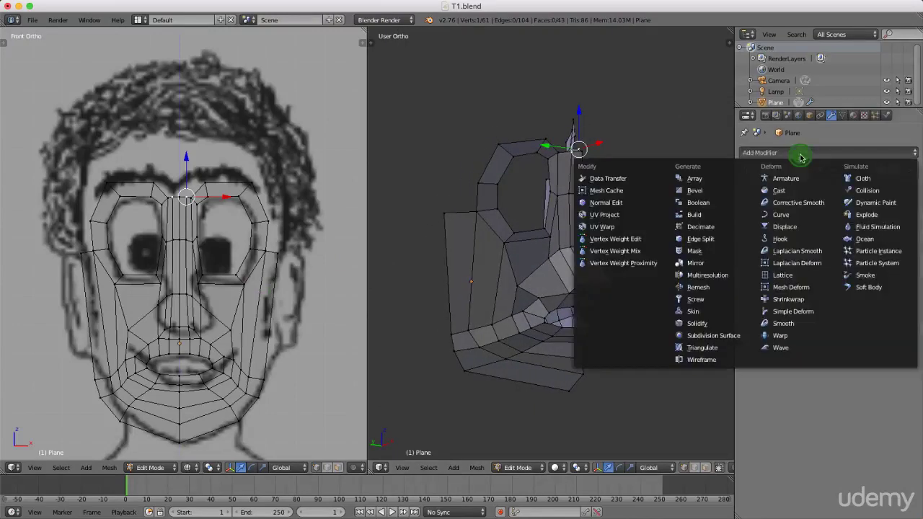
Add a Subdivision Surface modifier, show the edit cage, and view the smoothed face in Object Mode
left_click(722, 336)
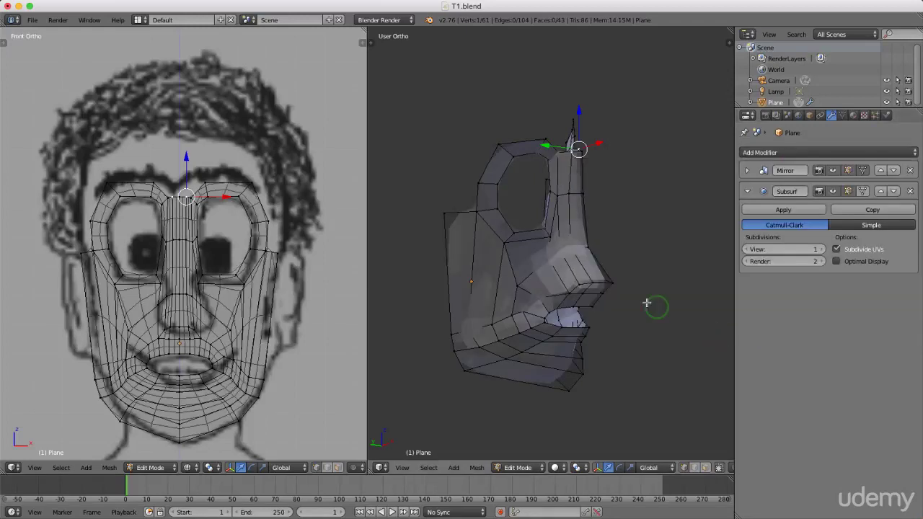
left_click(863, 191)
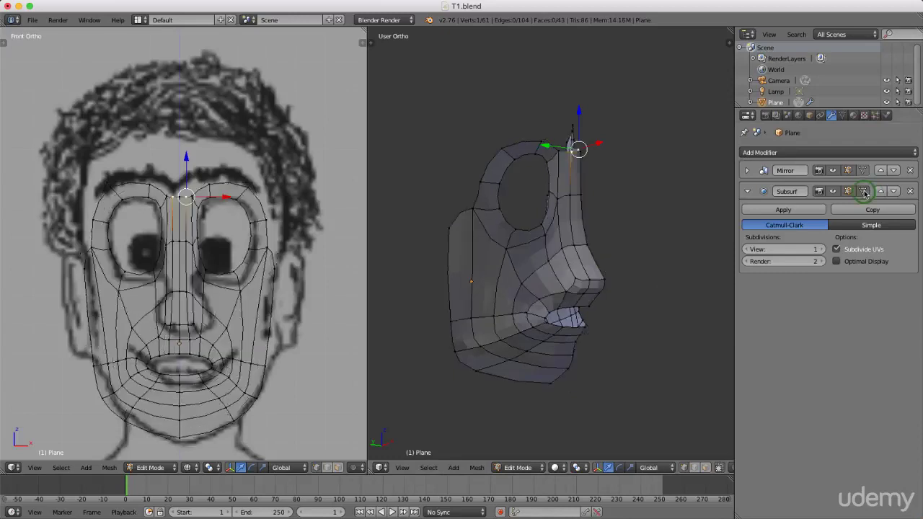
middle_click_drag(668, 243, 652, 231)
key("Tab")
left_click(523, 243)
middle_click_drag(678, 250, 653, 241)
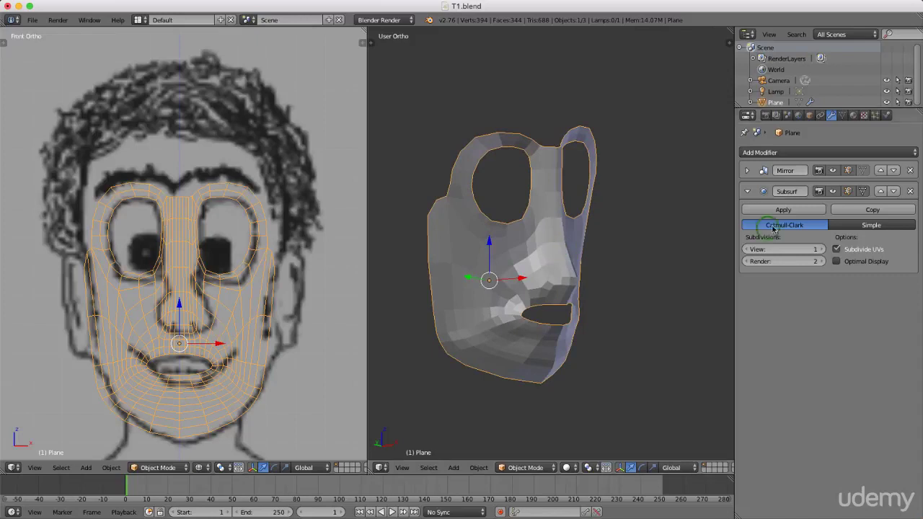
Delete the Subsurf modifier, leaving only Mirror, and return to Edit Mode
left_click(909, 193)
key("Tab")
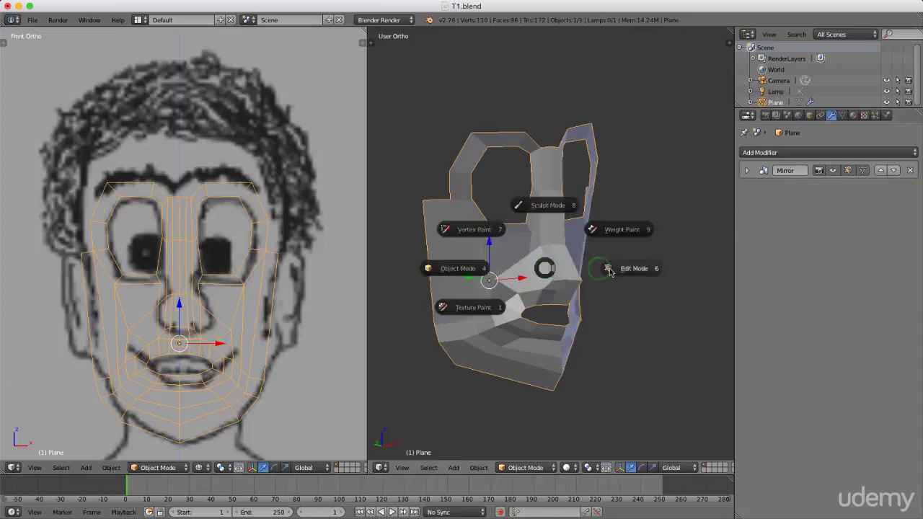
left_click(627, 266)
middle_click_drag(659, 255, 620, 252)
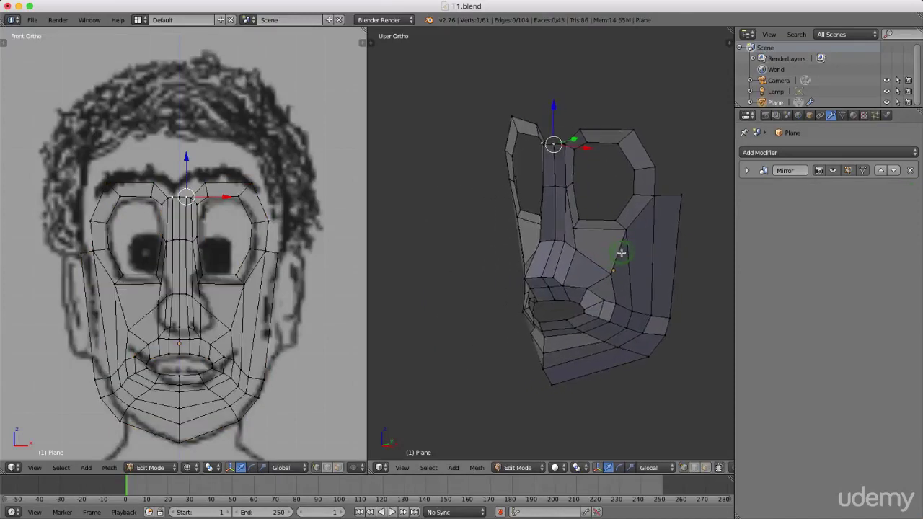
Orbit the face mesh from a front view round to a side angle
middle_click_drag(548, 252, 603, 257)
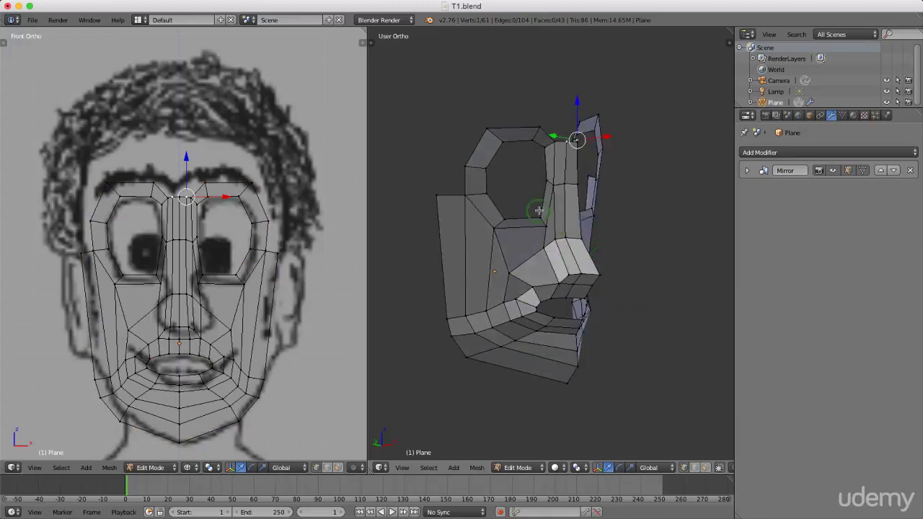
mouse_move(574, 195)
middle_mouse_down()
mouse_move(514, 223)
mouse_move(579, 211)
middle_mouse_up()
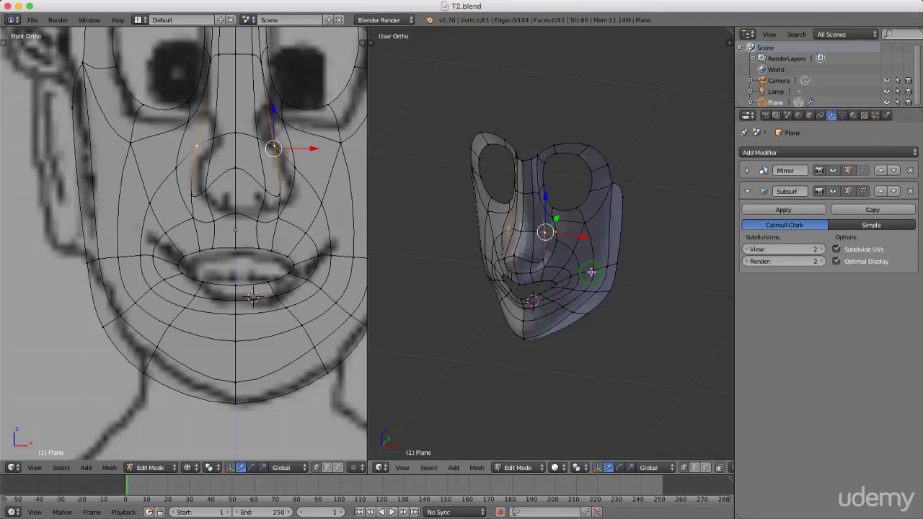
middle_click_drag(564, 271, 588, 270)
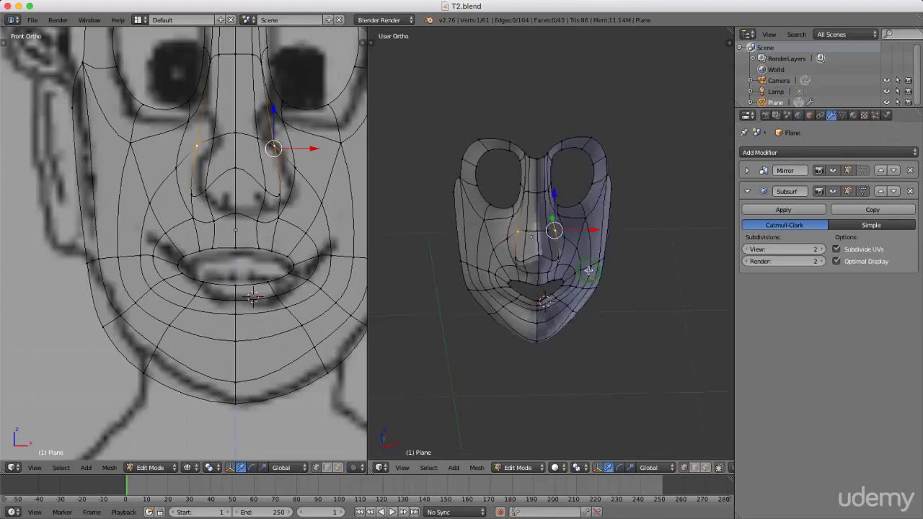
left_click(777, 207)
left_click(796, 165)
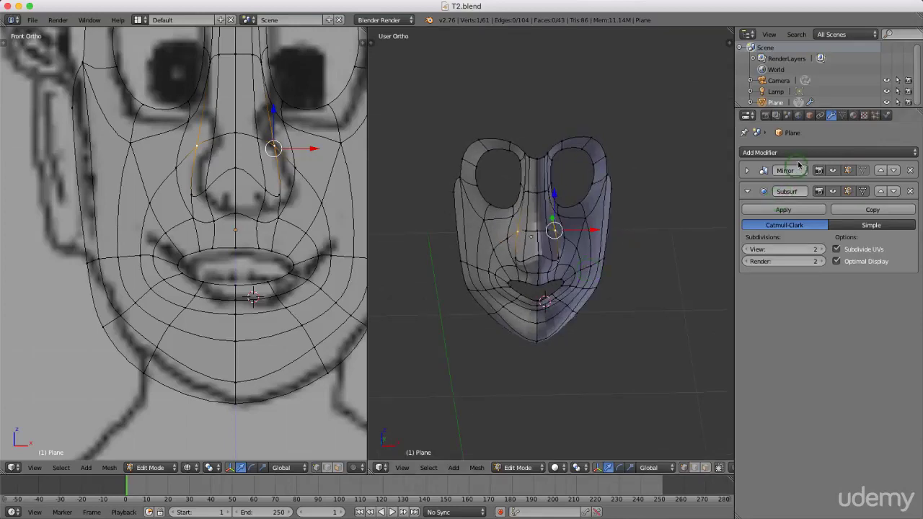
right_click(526, 228)
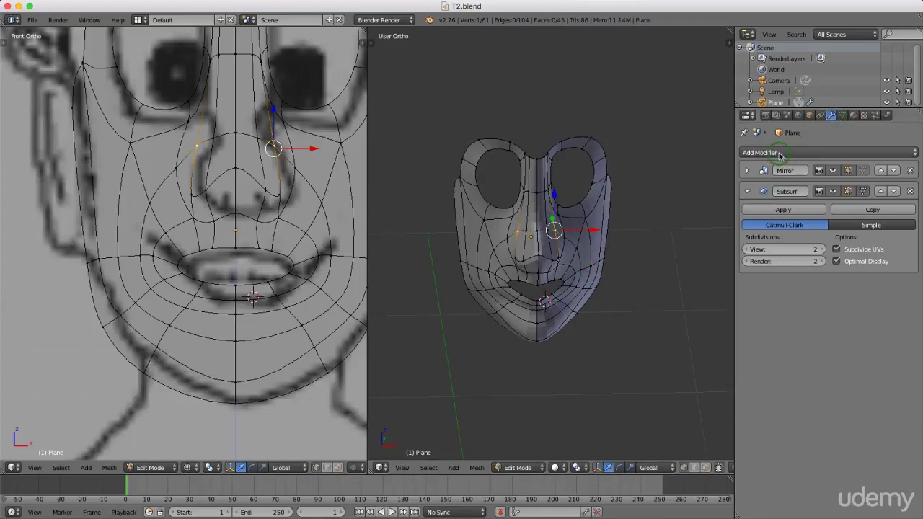
left_click(799, 153)
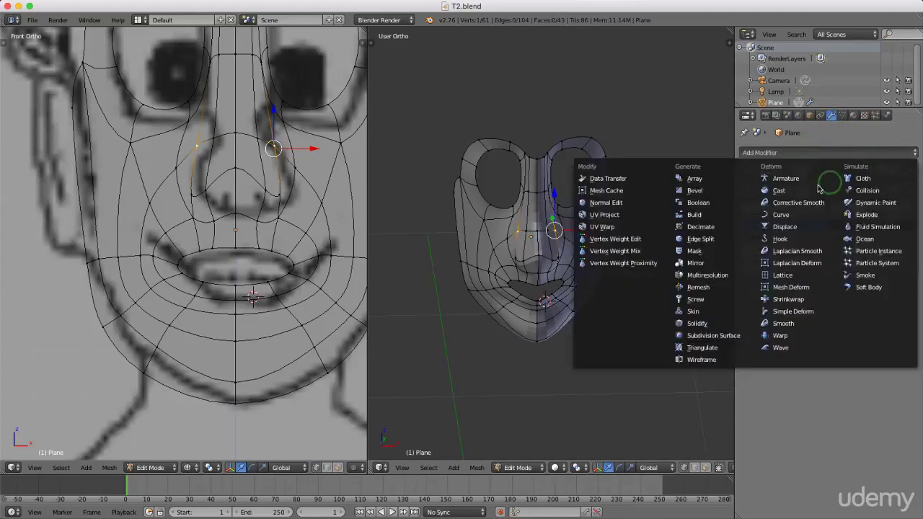
left_click(721, 336)
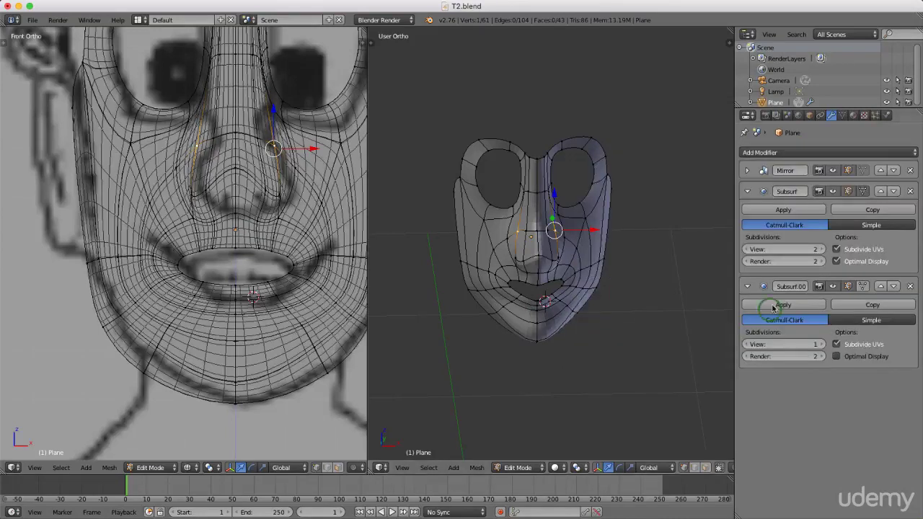
left_click(910, 286)
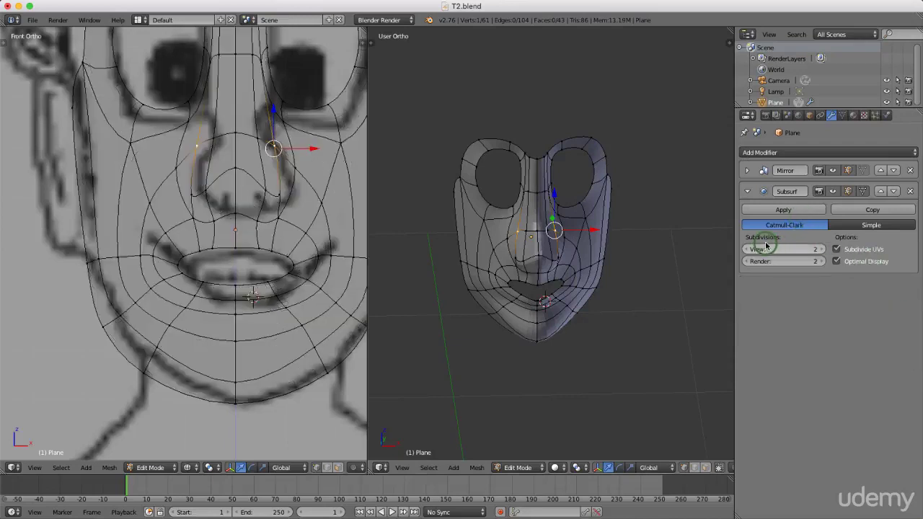
left_click(819, 250)
mouse_move(821, 250)
left_mouse_down()
mouse_move(752, 250)
mouse_move(816, 249)
mouse_move(834, 261)
left_mouse_up()
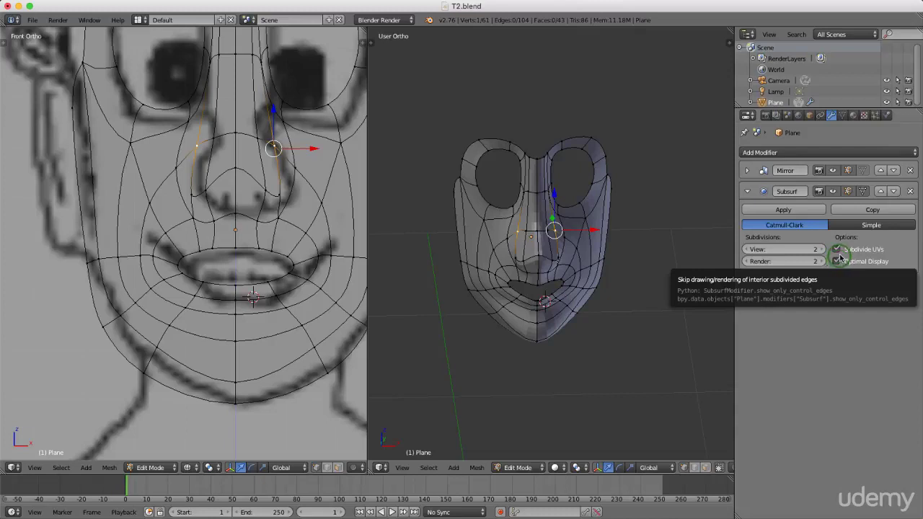
left_click(864, 192)
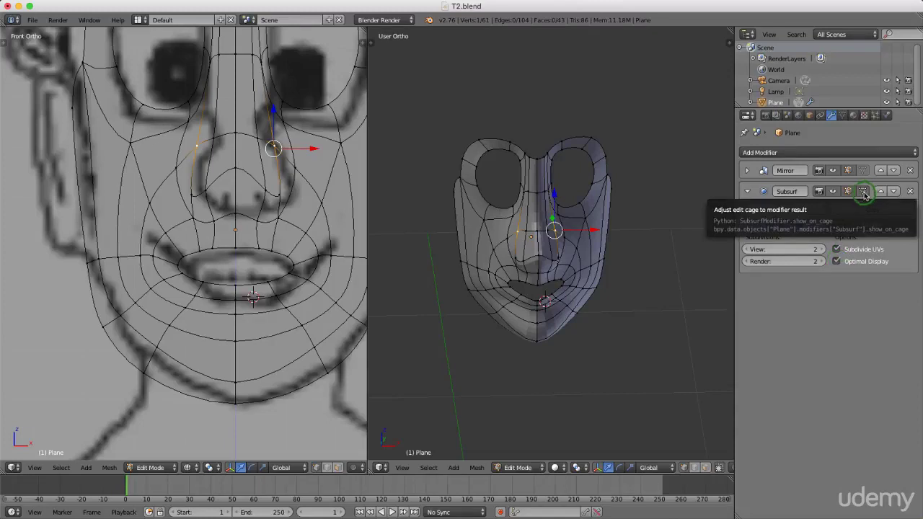
middle_click_drag(628, 232, 539, 173)
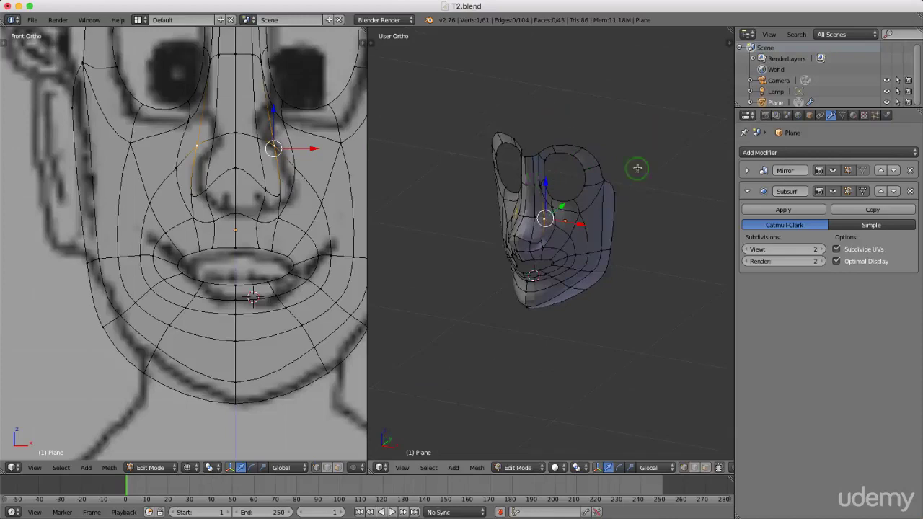
In Right Ortho view, select the brow and nose-bridge vertices along the top of the eye outline
key("KP_3")
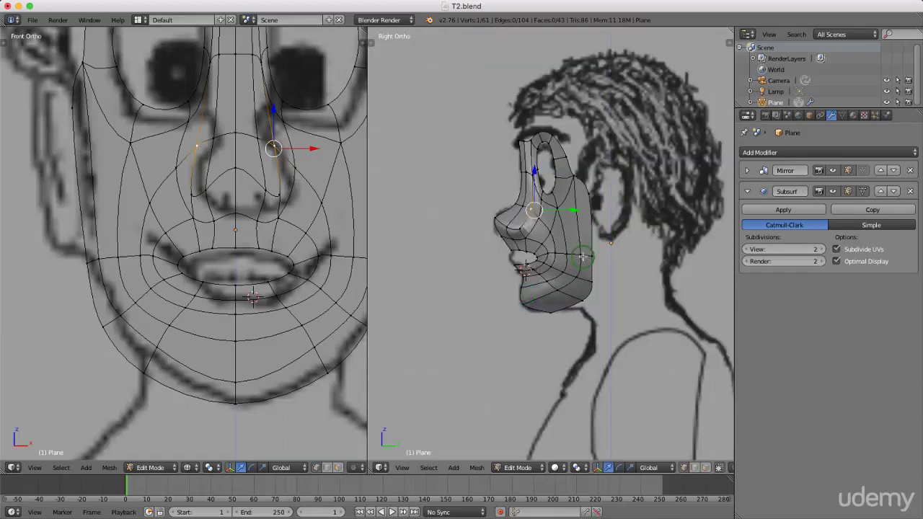
scroll(235, 169, "down", 5)
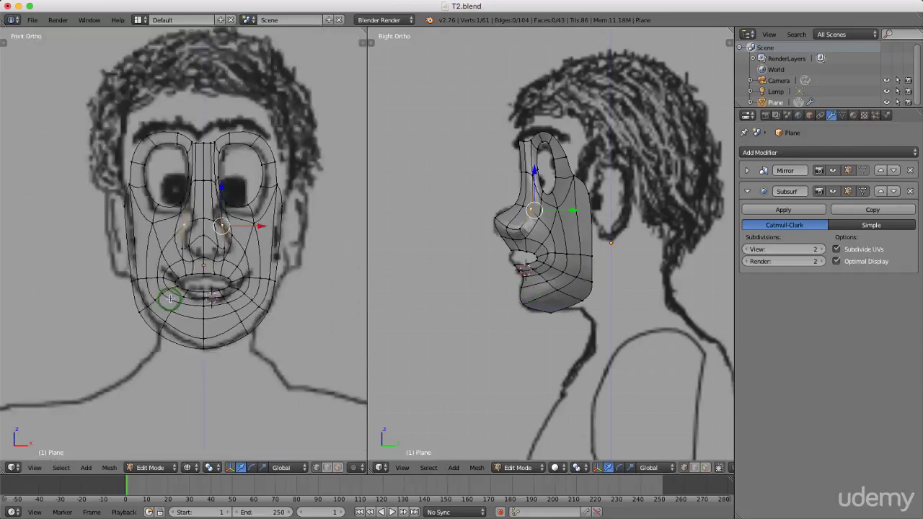
scroll(216, 151, "up", 3)
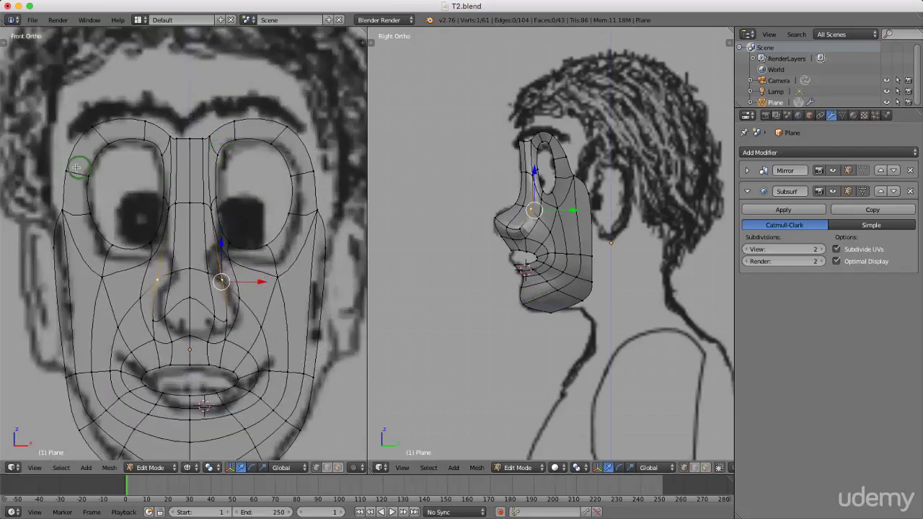
mouse_move(69, 170)
left_mouse_down()
mouse_move(89, 128)
mouse_move(139, 122)
mouse_move(181, 144)
mouse_move(216, 148)
left_mouse_up()
scroll(165, 134, "up", 2)
scroll(216, 149, "down", 4)
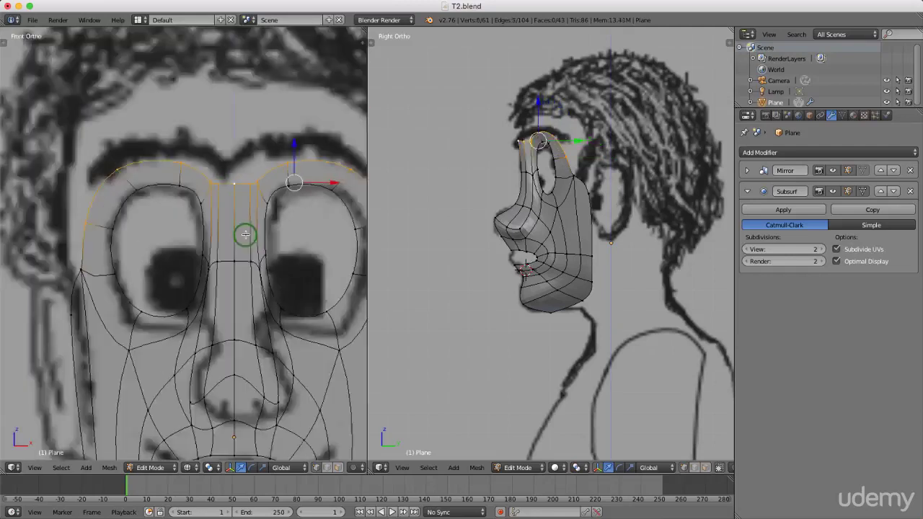
scroll(195, 224, "down", 2)
scroll(585, 137, "up", 2)
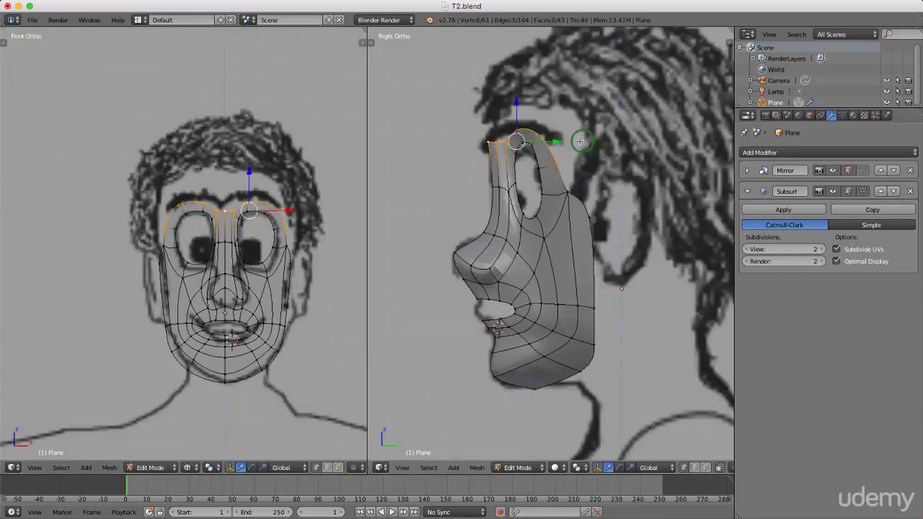
scroll(539, 158, "down", 2)
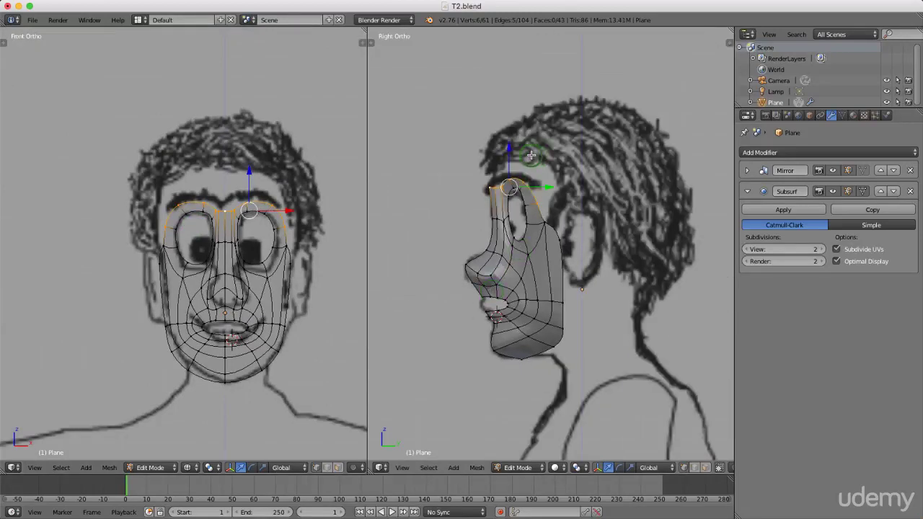
Raise the brow row up toward the hairline as a new forehead row, then select the middle brow vertices
key("g")
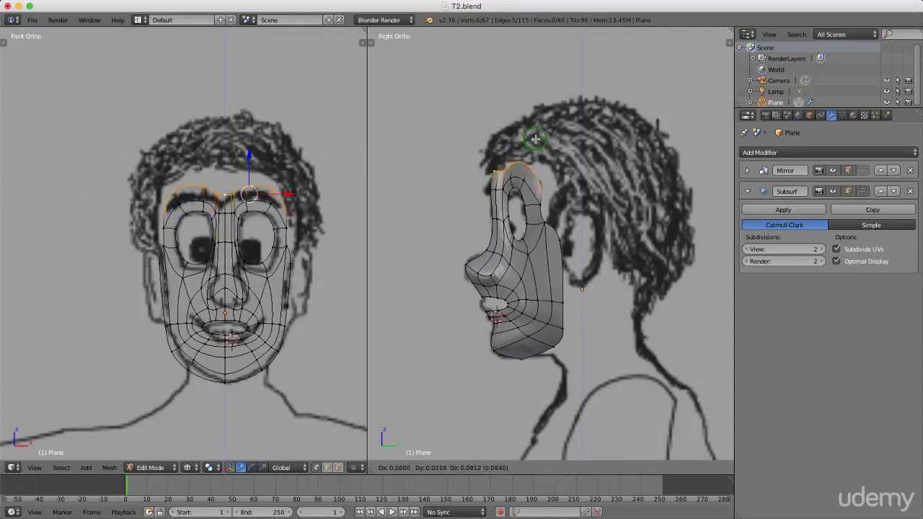
left_click(536, 139)
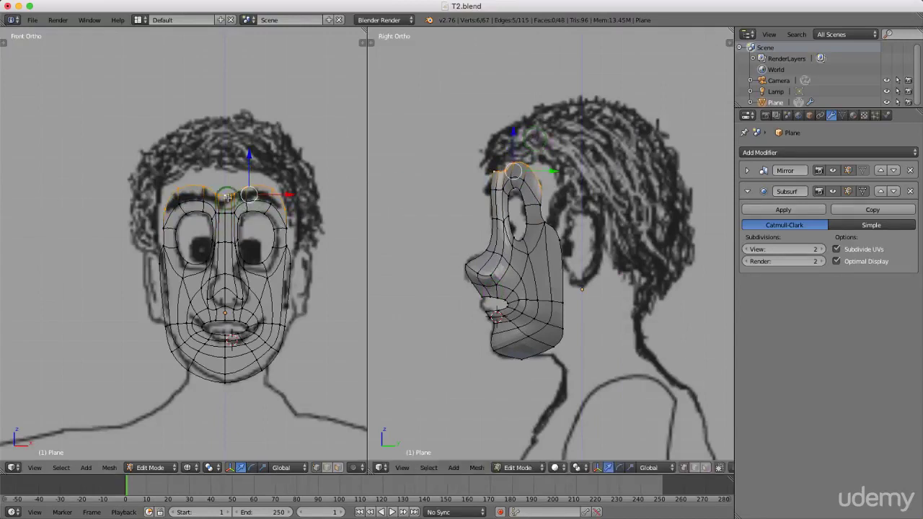
scroll(239, 211, "up", 3)
scroll(260, 210, "up", 4)
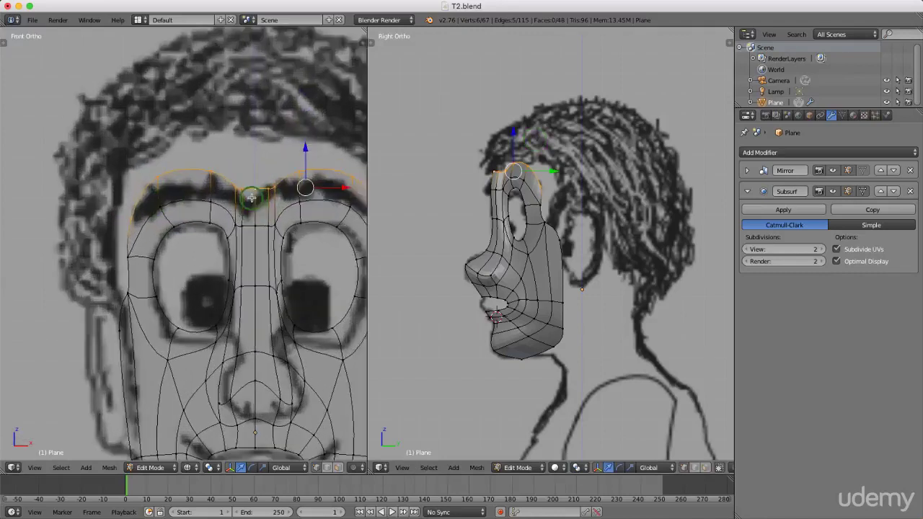
scroll(247, 190, "up", 3)
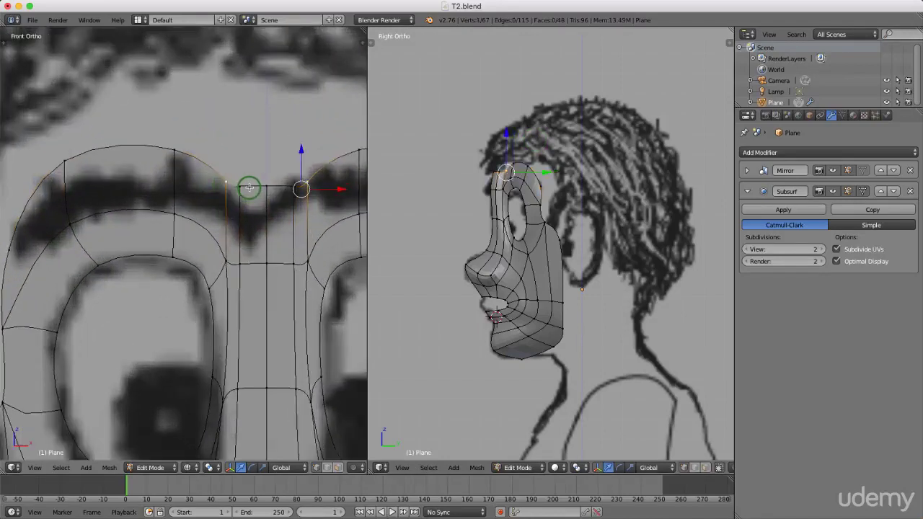
right_click(272, 188)
Lift the middle brow vertices straight up along Z and switch to Solid shading
key("g")
middle_click_drag(306, 177, 315, 130)
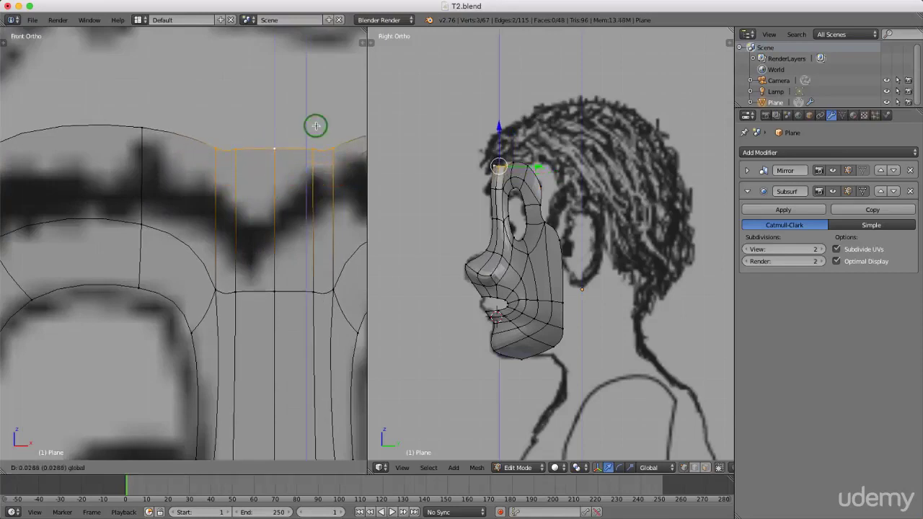
left_click(315, 127)
scroll(230, 245, "down", 4)
middle_click_drag(291, 245, 237, 200)
scroll(245, 205, "up", 3)
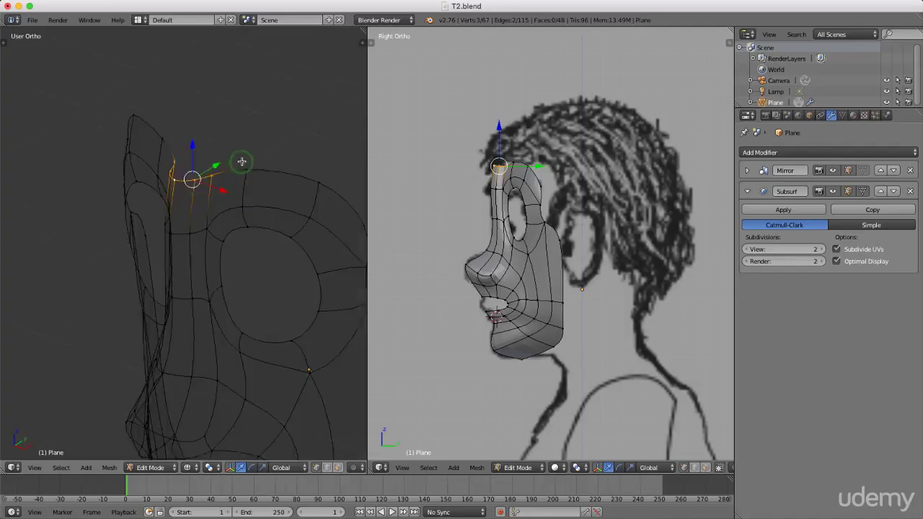
left_click(244, 226)
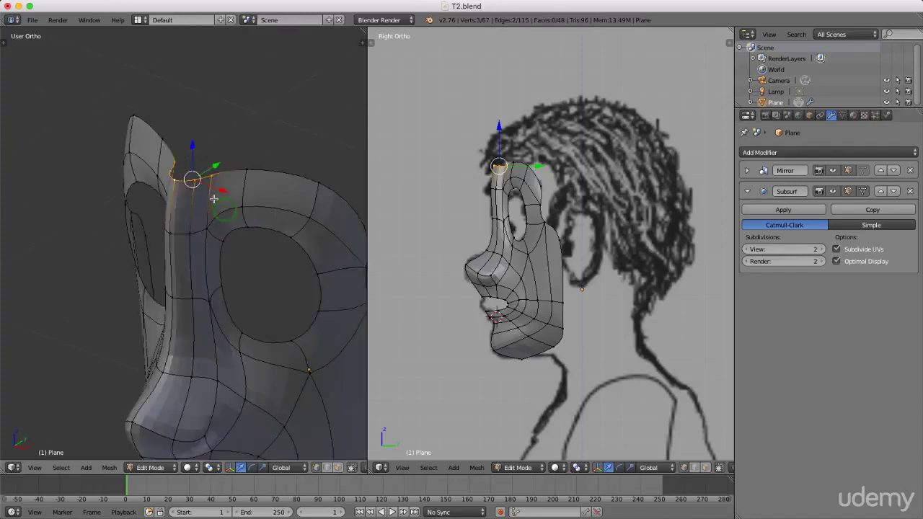
scroll(199, 190, "up", 5)
Move three forehead top-edge vertices along Y to even out the curve
right_click(160, 196)
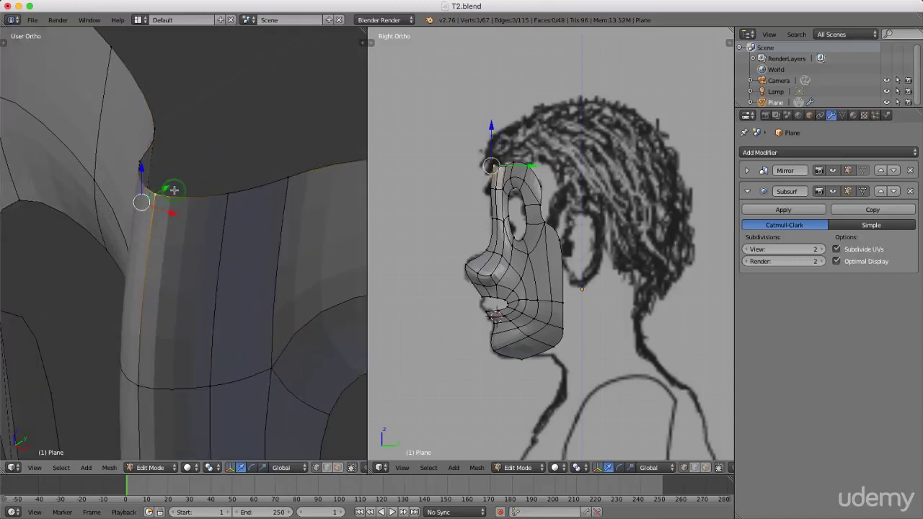
key("g")
key("y")
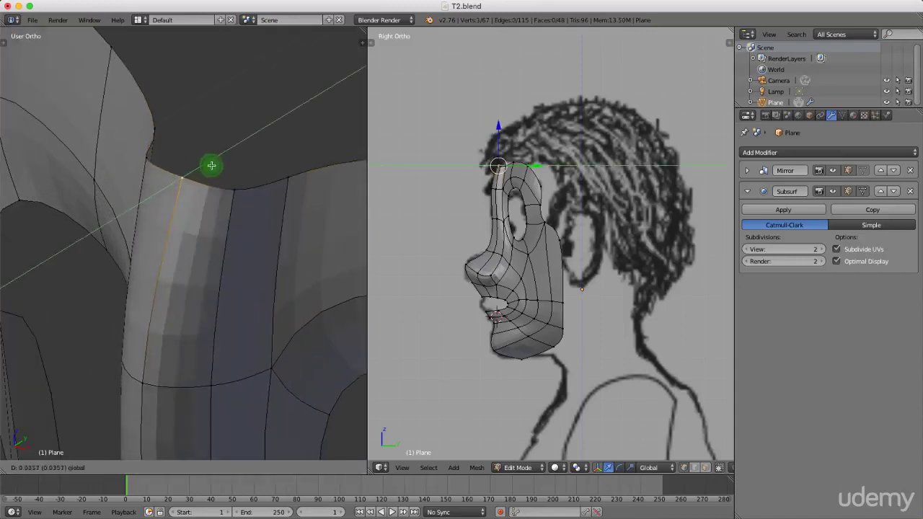
left_click(211, 164)
right_click(237, 191, "shift")
key("g")
key("y")
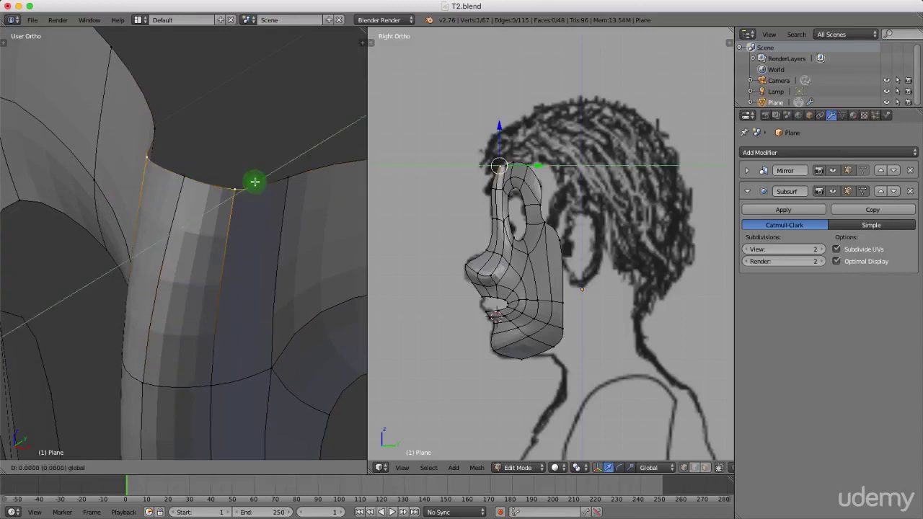
left_click(284, 159)
right_click(204, 164)
key("g")
key("y")
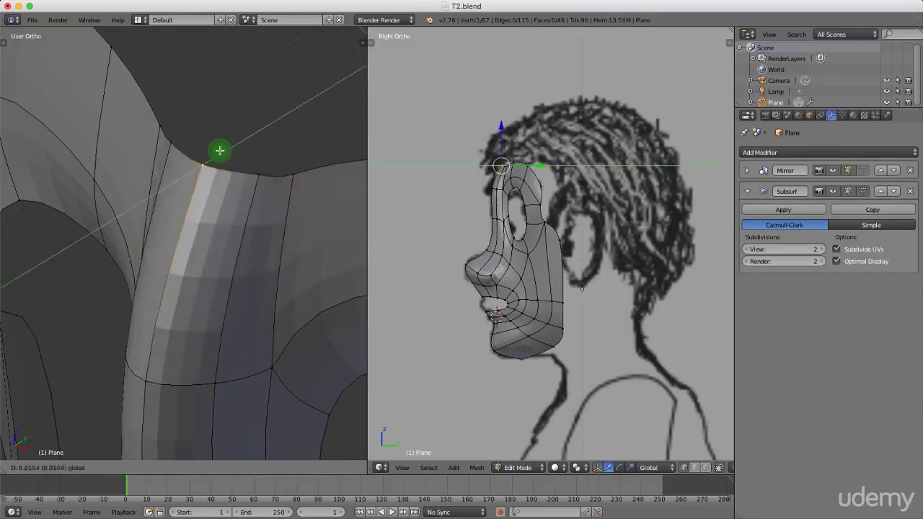
left_click(224, 147)
Scale one forehead edge loop and shift it along Y
scroll(221, 195, "down", 3)
middle_click_drag(221, 195, 314, 255)
scroll(229, 208, "up", 3)
right_click(201, 199, "alt")
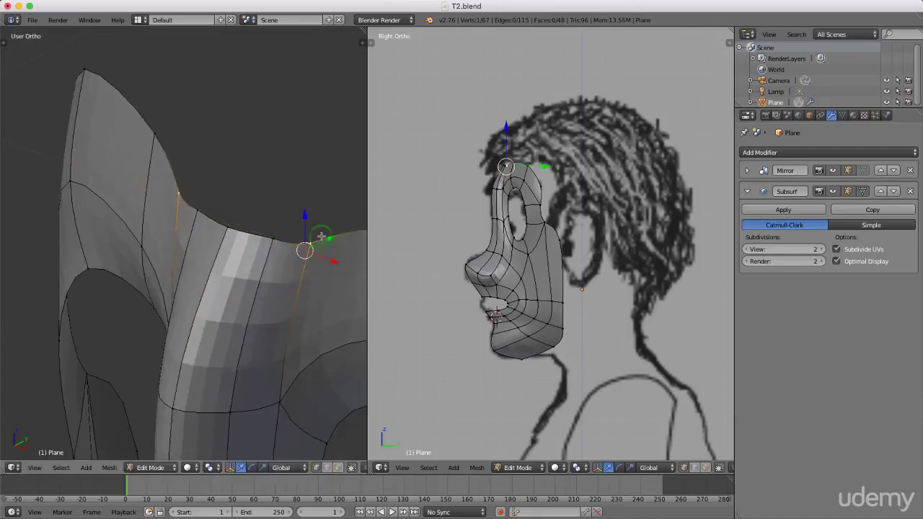
key("s")
left_click(219, 204)
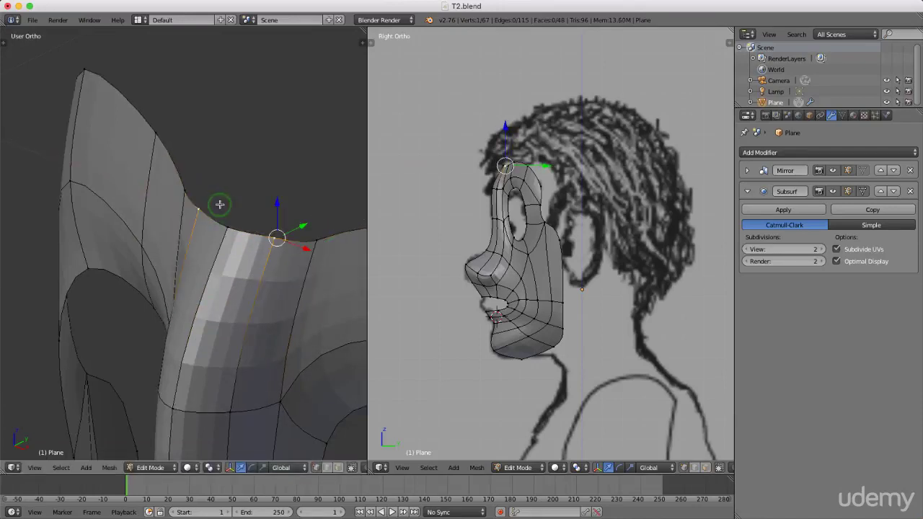
left_click_drag(296, 226, 266, 229)
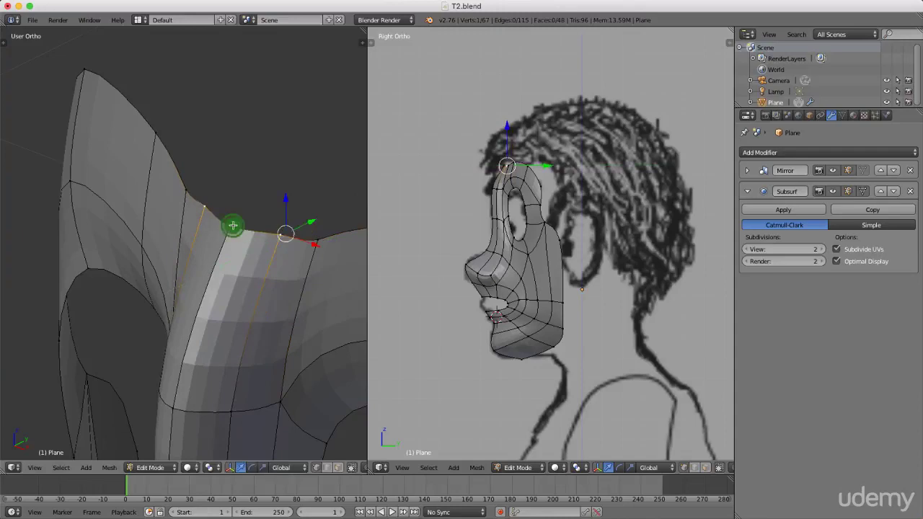
key("g")
key("y")
left_click(257, 212)
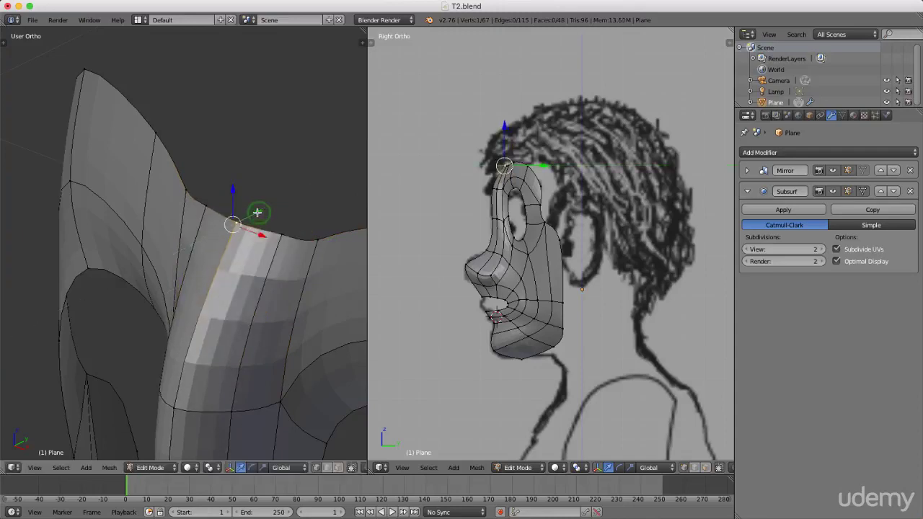
Nudge another forehead edge loop twice along Y into its final position
right_click(194, 188, "alt")
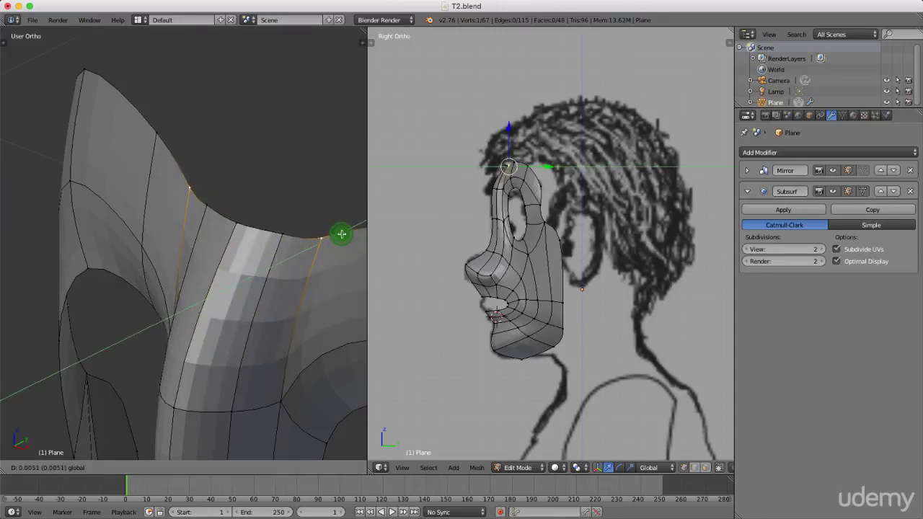
right_click(206, 204, "alt")
key("g")
key("y")
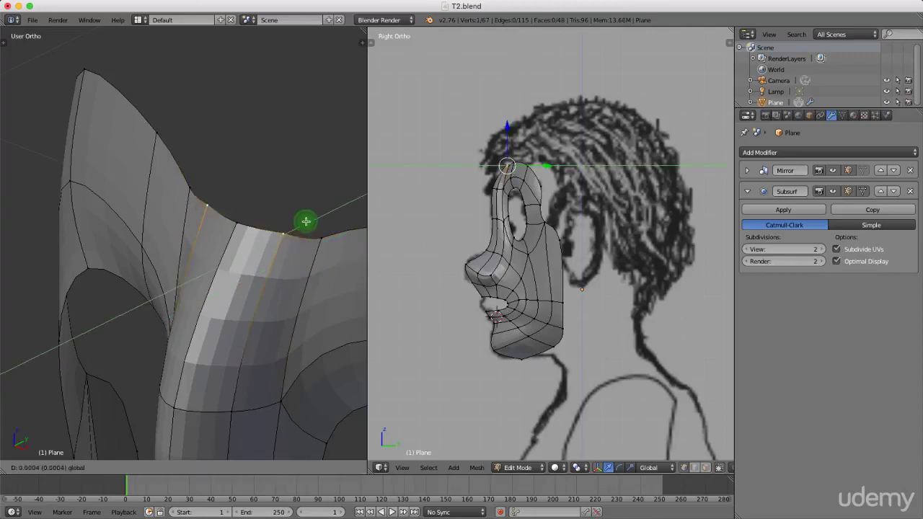
left_click(263, 212)
key("g")
key("y")
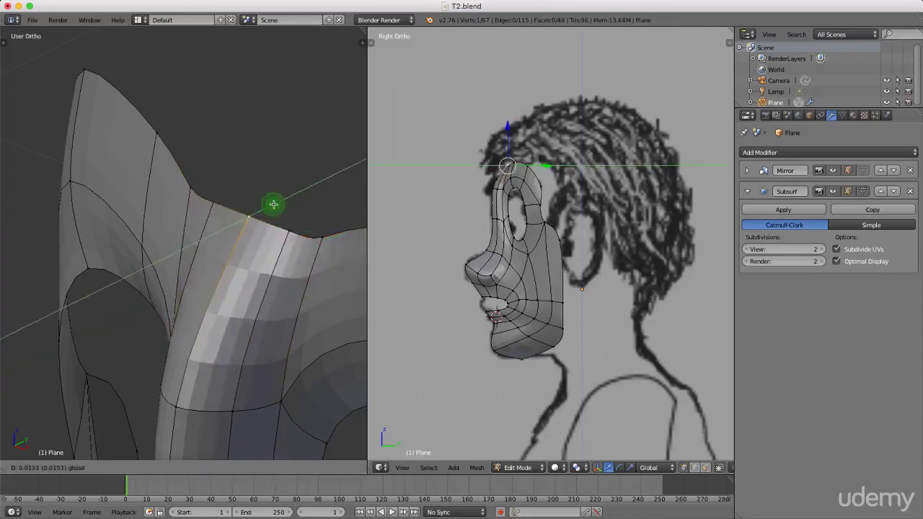
left_click(269, 208)
middle_click_drag(313, 192, 265, 119)
scroll(295, 236, "down", 3)
scroll(264, 119, "up", 1)
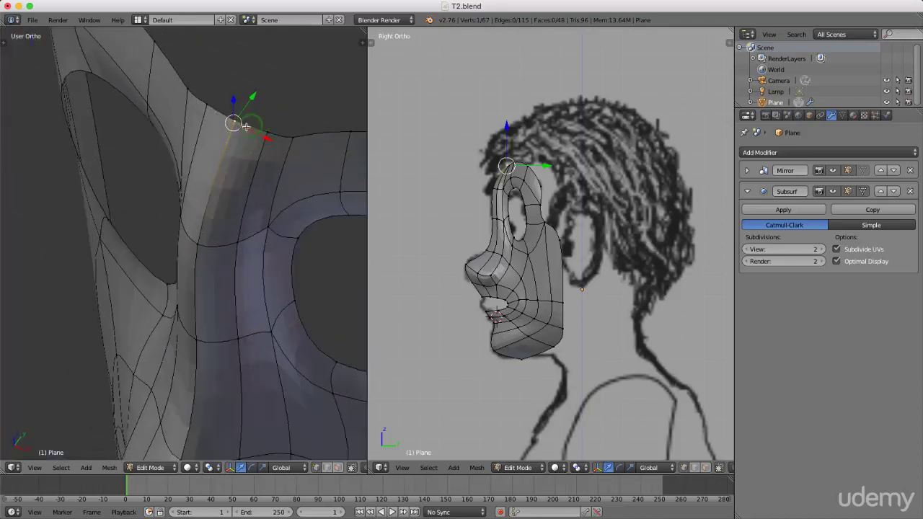
scroll(247, 177, "down", 3)
In front view, select the five vertices along the mask's top edge
key("KP_1")
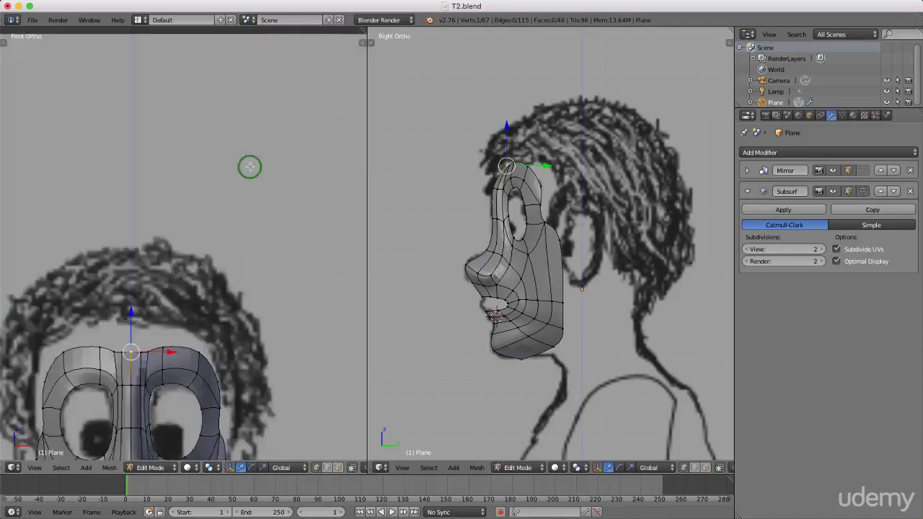
scroll(151, 321, "up", 4)
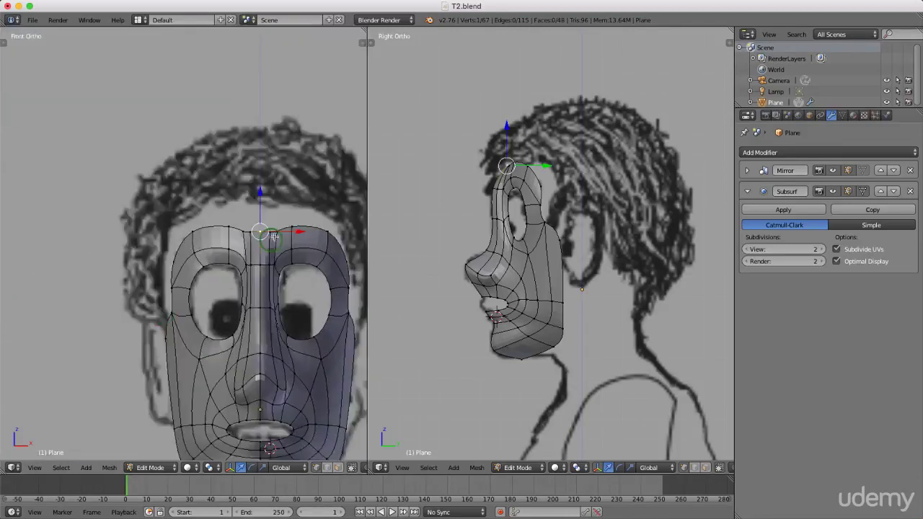
scroll(252, 241, "down", 1)
middle_click_drag(271, 252, 240, 223, "shift")
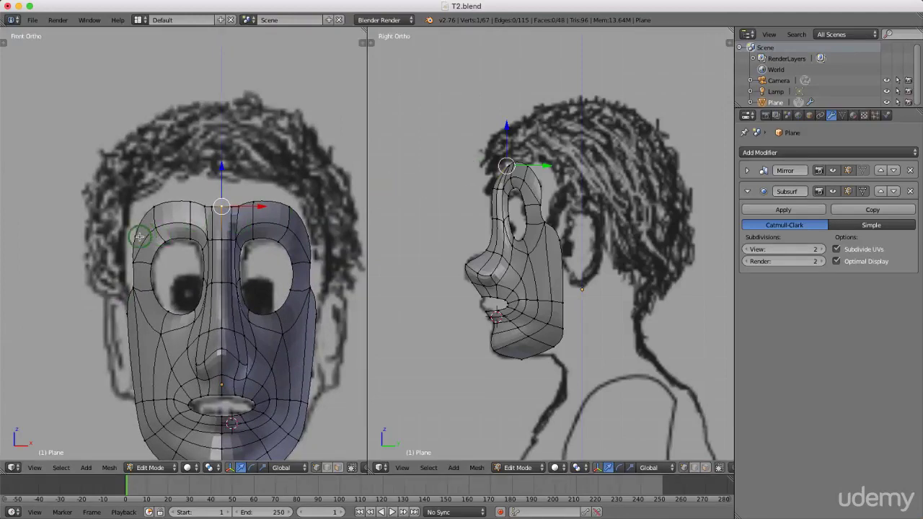
scroll(144, 233, "up", 1)
right_click(151, 208)
right_click(199, 195, "shift")
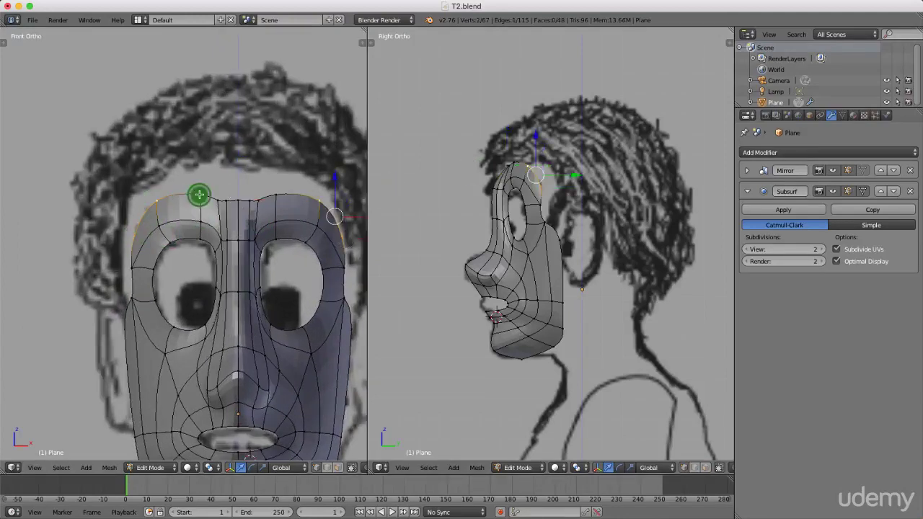
scroll(206, 196, "up", 4)
right_click(214, 200, "shift")
right_click(233, 202, "shift")
right_click(262, 202, "shift")
Shift the selected top-edge brow vertices along the Y axis
scroll(187, 223, "down", 5)
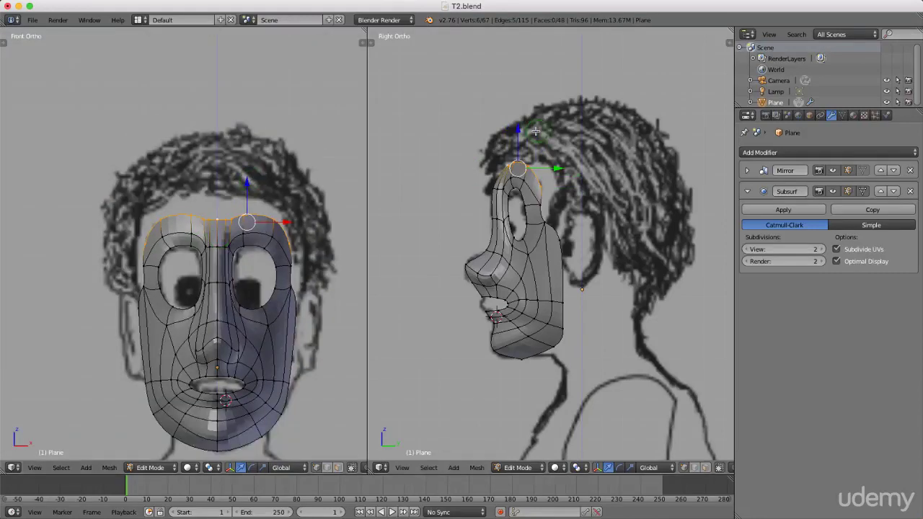
scroll(509, 165, "up", 4)
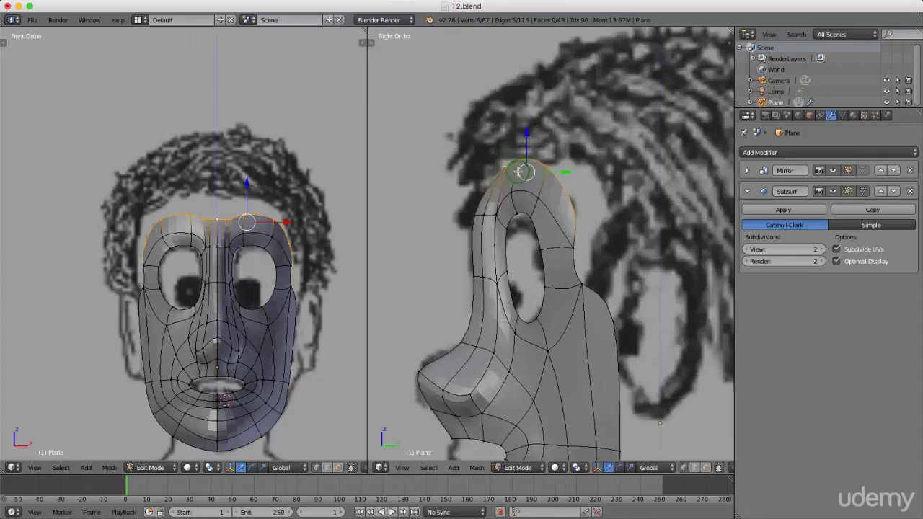
key("g")
key("y")
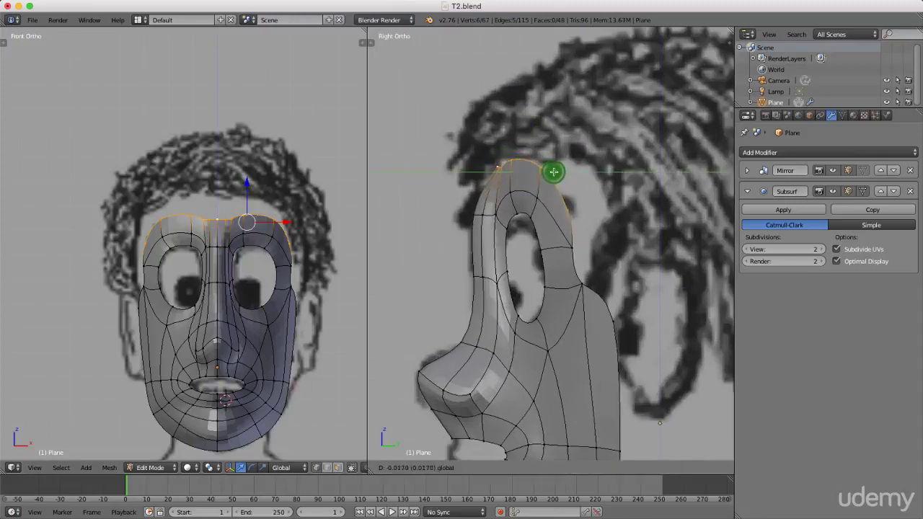
left_click(553, 172)
Extrude the brow edges upward into a new forehead loop and scale it
key("e")
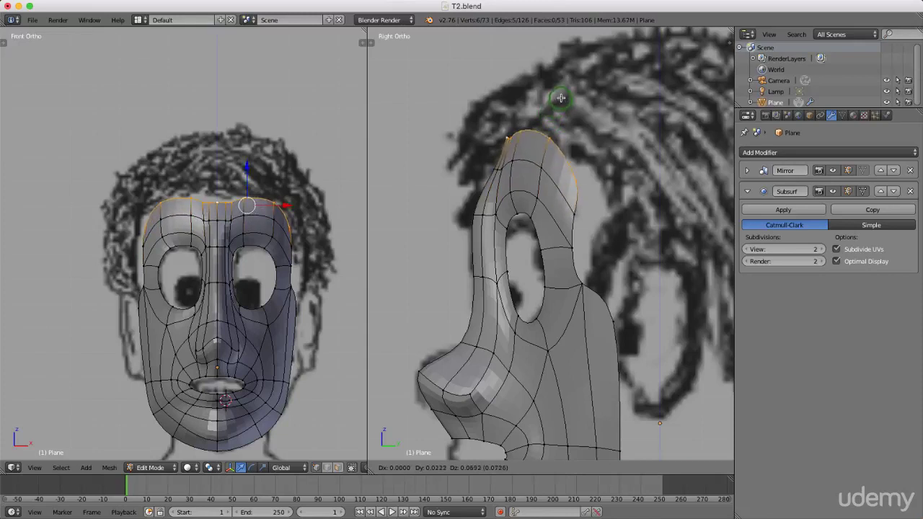
left_click(565, 93)
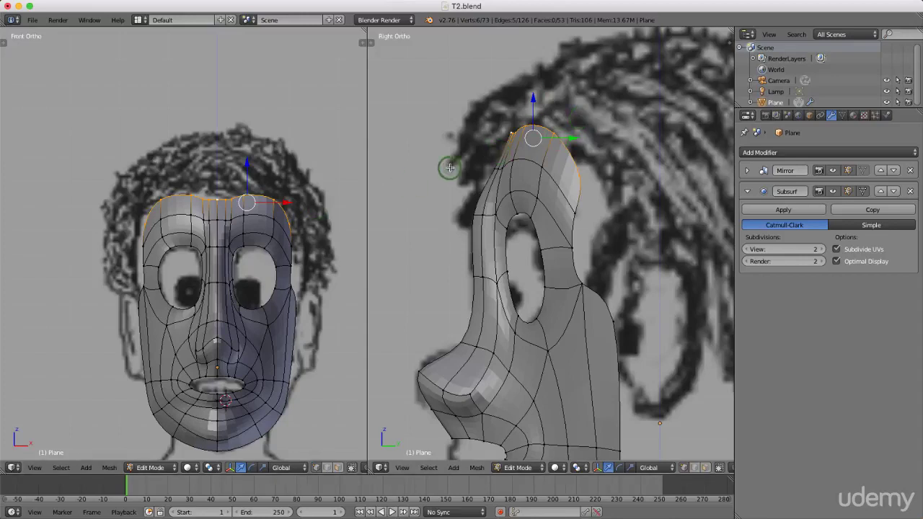
scroll(450, 168, "down", 2)
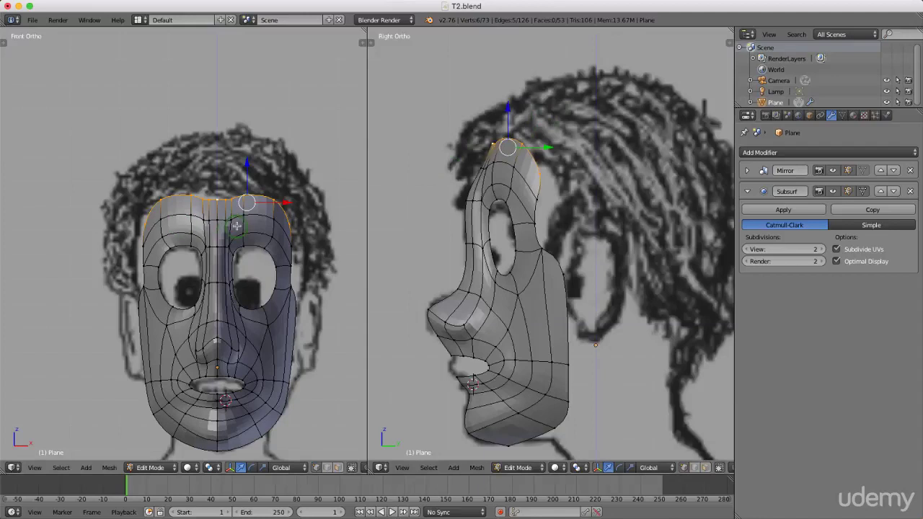
key("s")
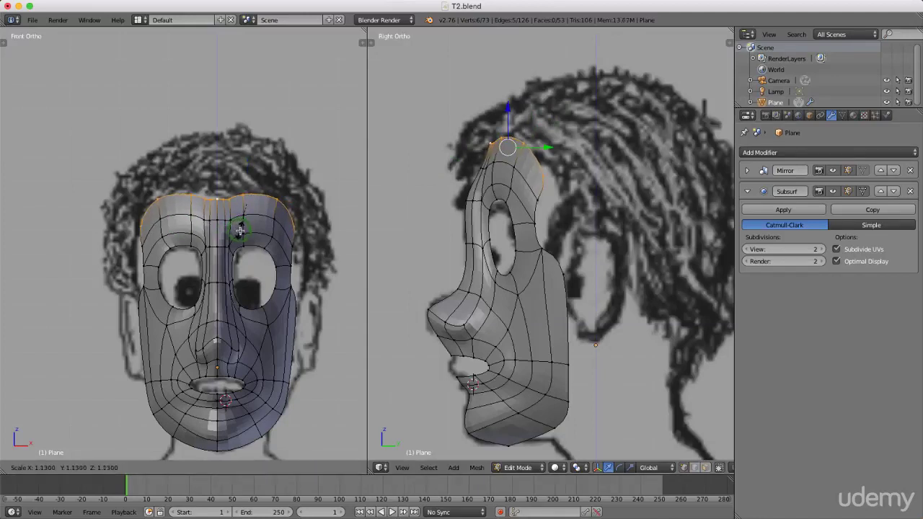
left_click(240, 229)
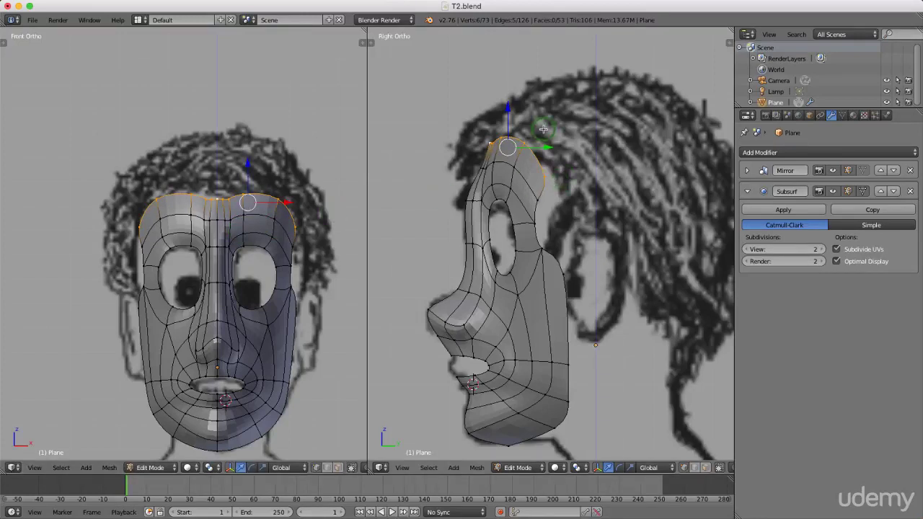
Move the top forehead loop up and back along the side reference
key("g")
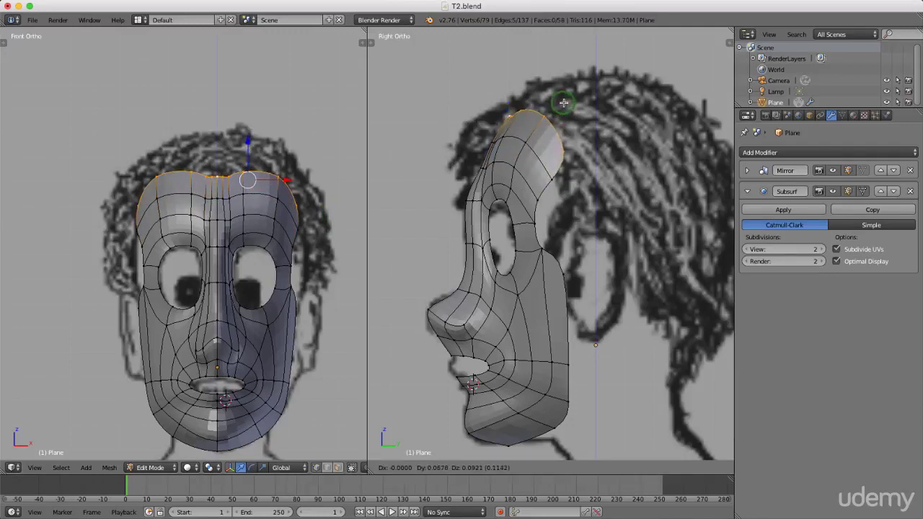
left_click(563, 103)
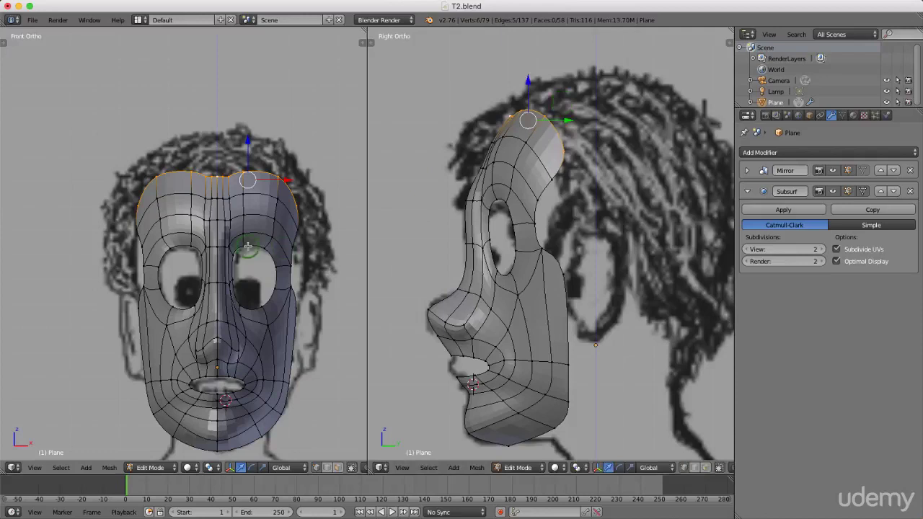
scroll(186, 226, "up", 2)
scroll(235, 162, "up", 2)
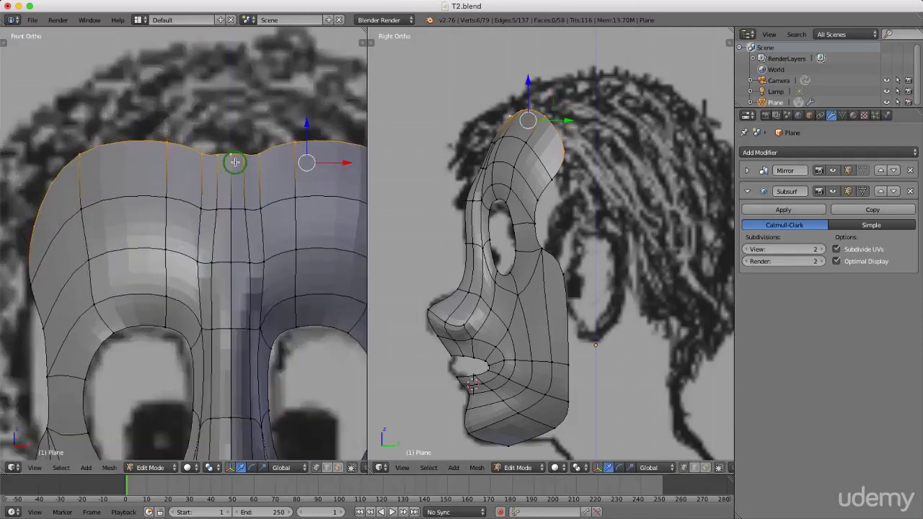
middle_click_drag(240, 160, 241, 233)
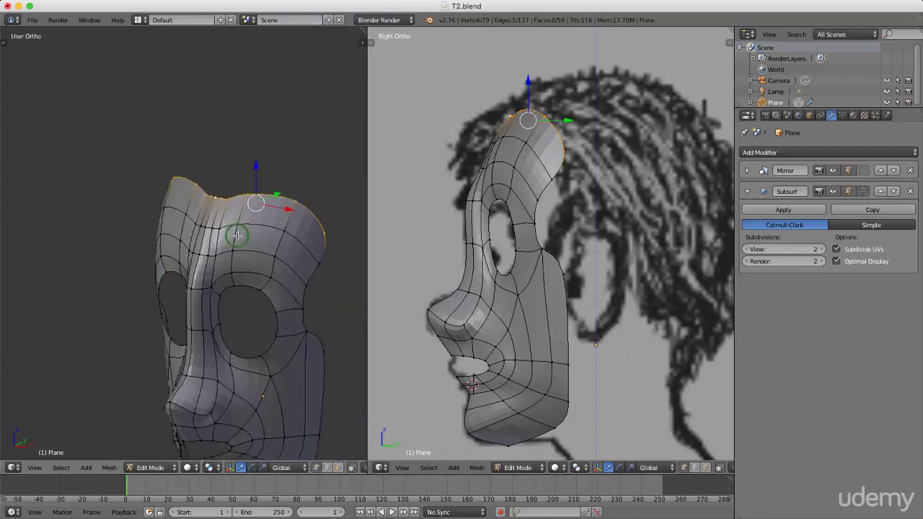
Slide the top-edge forehead vertices sideways to even out the outline
scroll(212, 200, "up", 5)
middle_click_drag(144, 149, 150, 156)
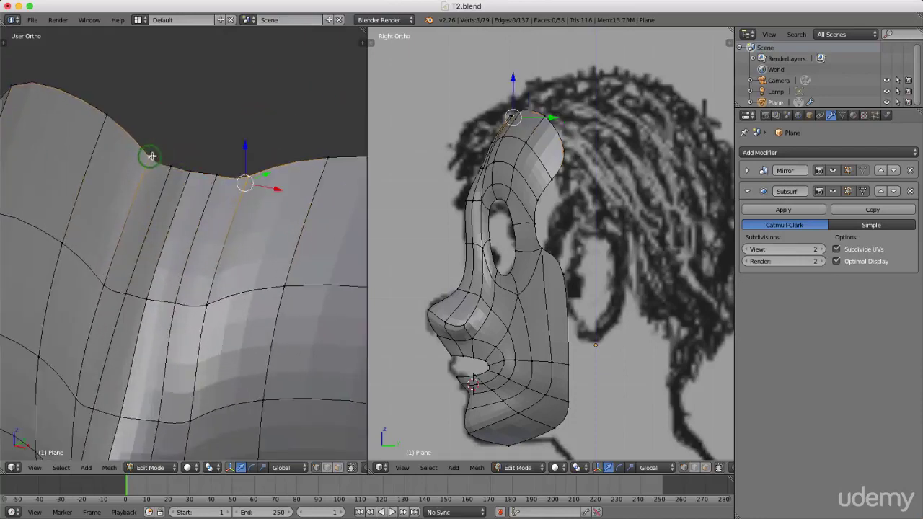
left_click_drag(265, 185, 193, 175)
right_click(226, 177)
middle_click_drag(278, 190, 216, 133)
right_click(219, 123, "shift")
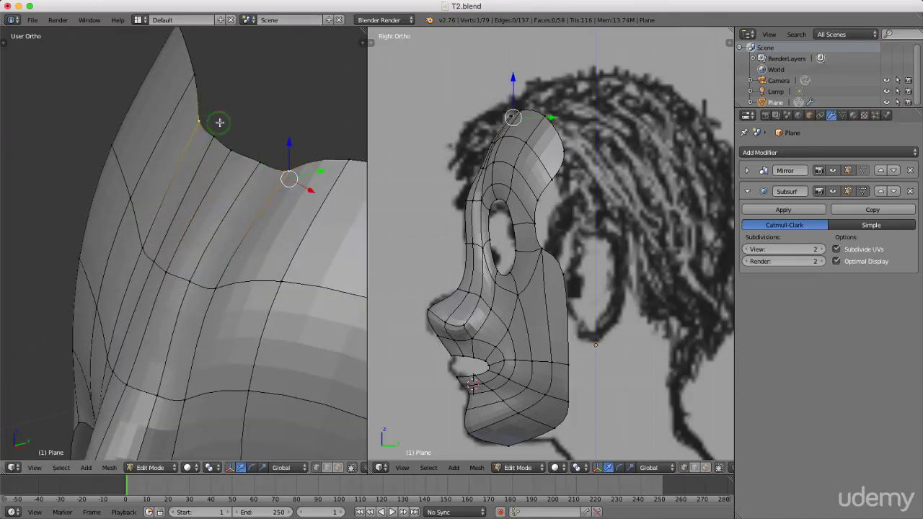
key("g")
left_click(315, 169)
middle_click_drag(233, 140, 262, 173)
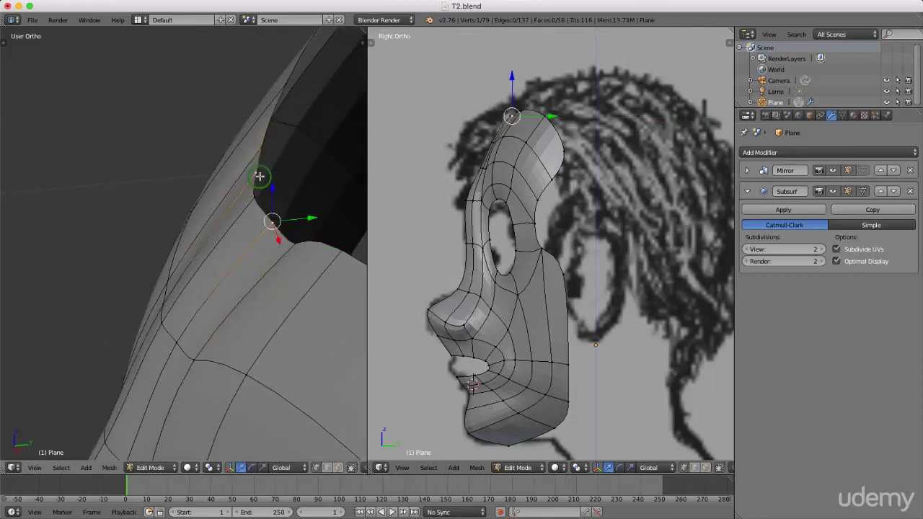
Move the selected forehead vertex along the Y axis
key("g")
key("y")
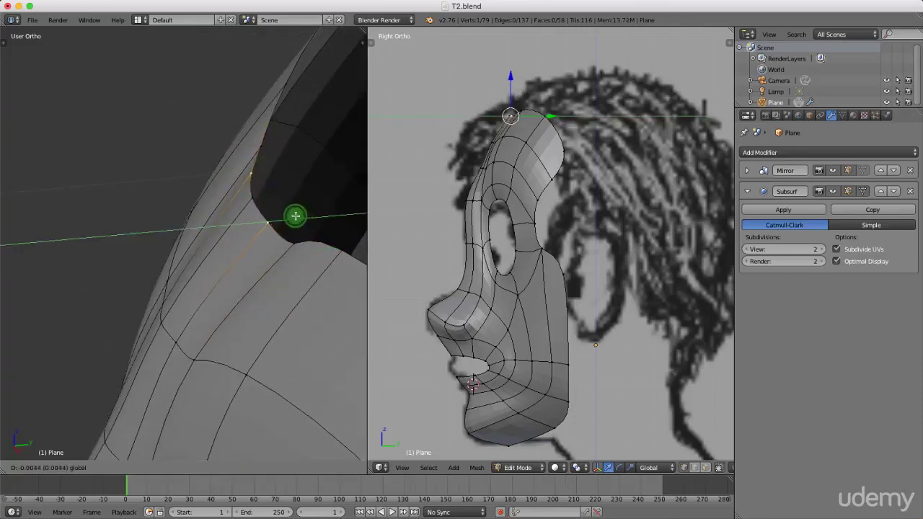
left_click(294, 215)
middle_click_drag(280, 156, 295, 156)
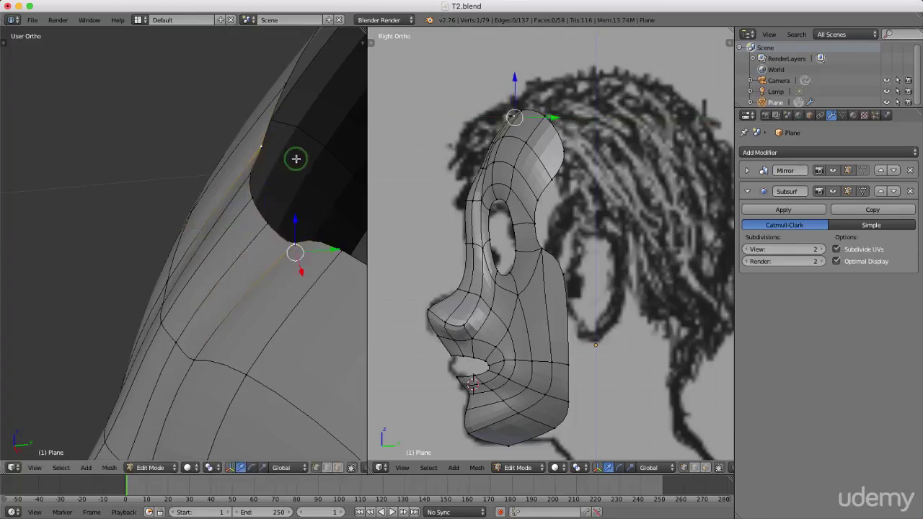
Select three top-edge vertices and raise them along Z to lift the dip
middle_click_drag(330, 250, 252, 212)
scroll(252, 211, "up", 2)
scroll(238, 214, "up", 1)
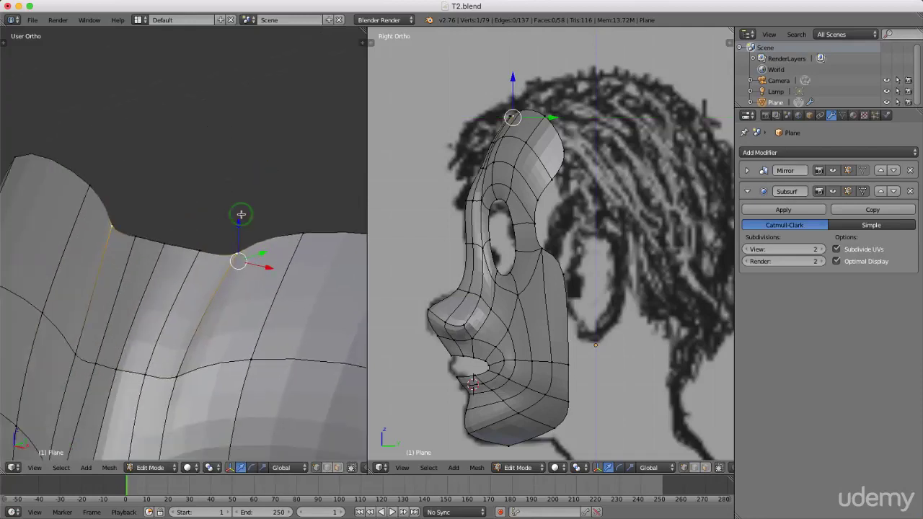
right_click(151, 224, "shift")
right_click(215, 237, "shift")
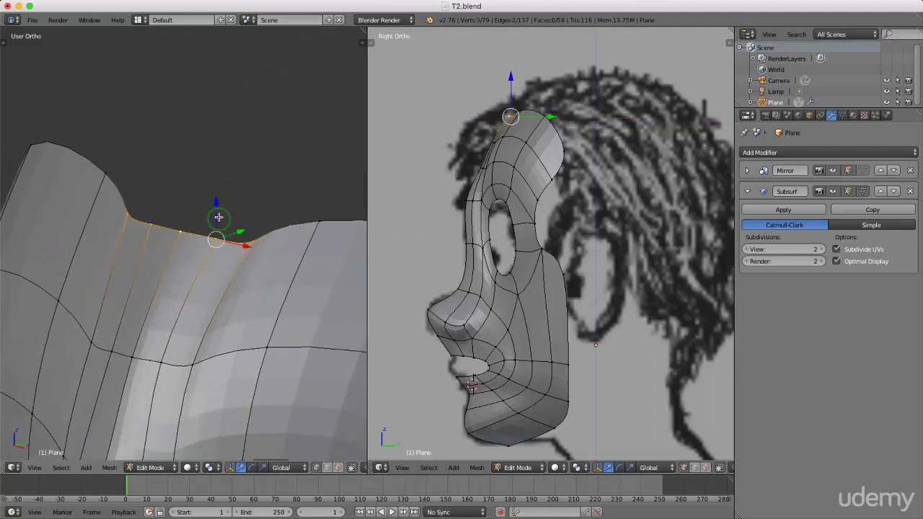
key("g")
key("z")
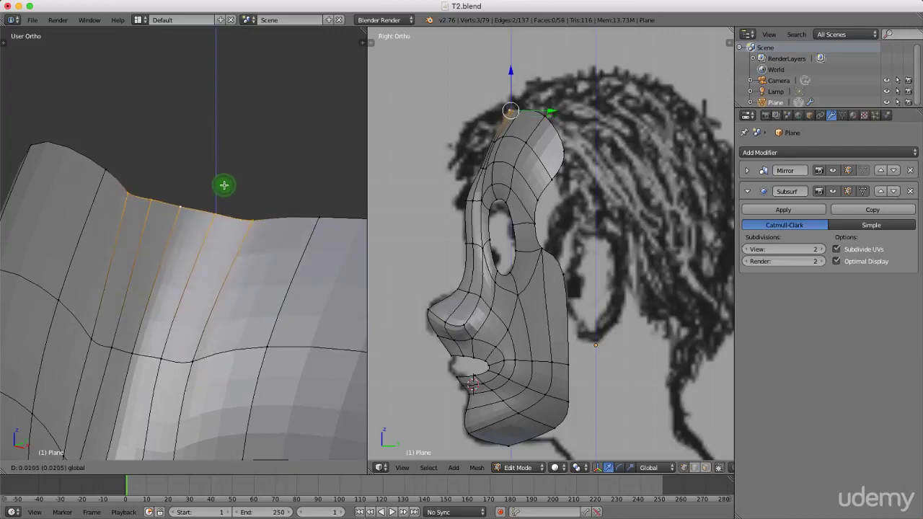
left_click(229, 169)
middle_click_drag(229, 168, 264, 273)
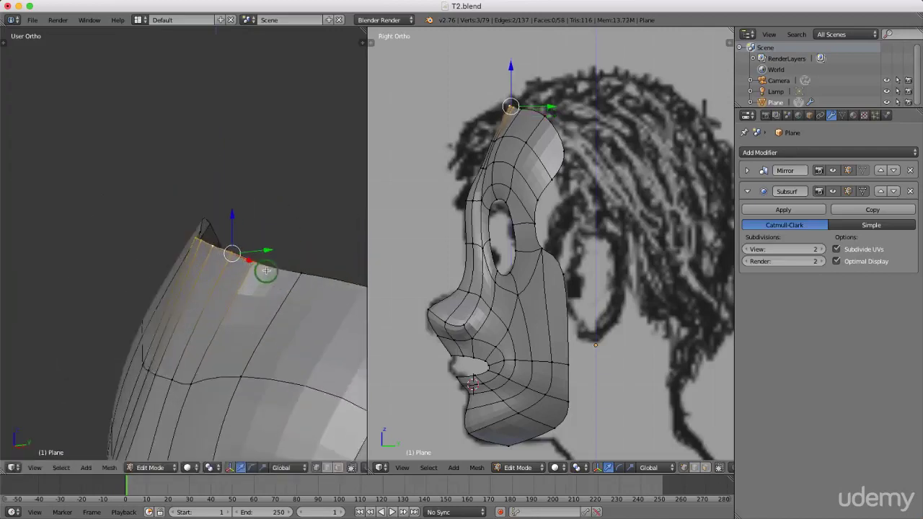
scroll(259, 252, "up", 2)
Fine-tune those three vertices' depth along Y and height along Z
key("g")
key("y")
left_click(267, 241)
middle_click_drag(268, 241, 220, 310)
key("g")
key("z")
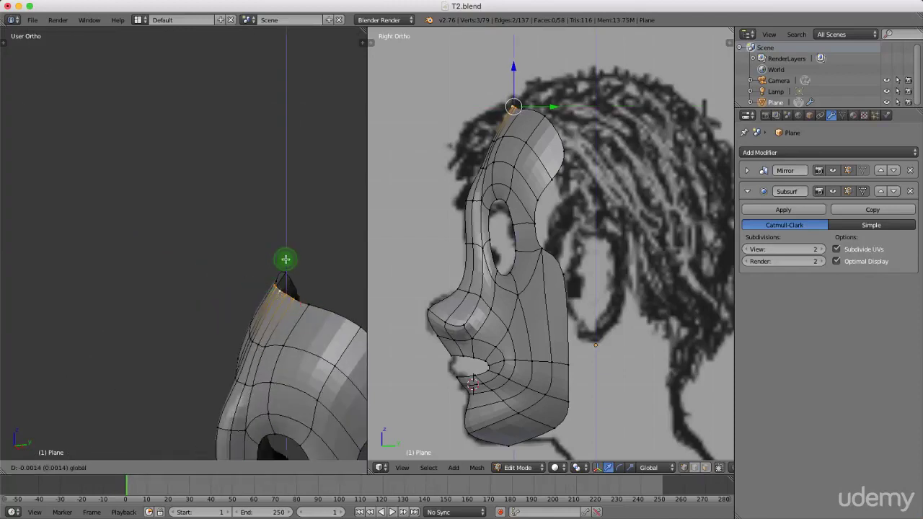
left_click(286, 261)
middle_click_drag(252, 300, 280, 314)
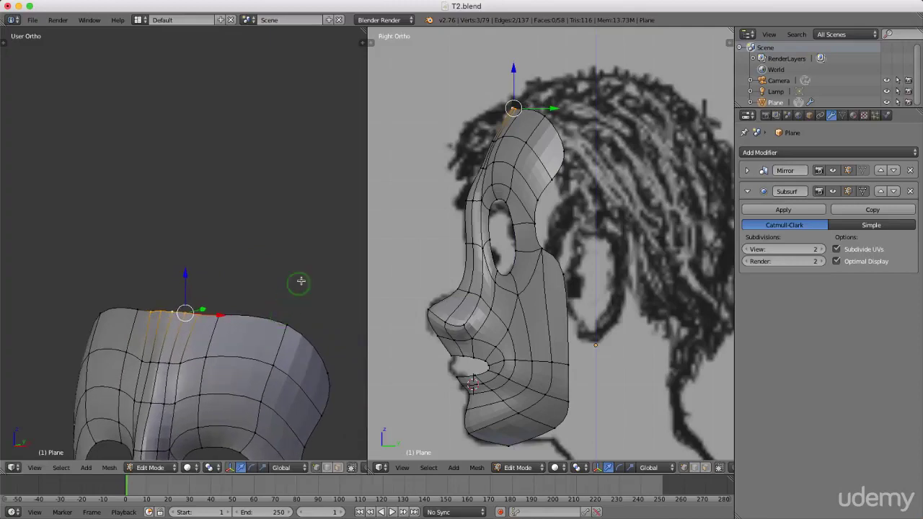
Return to front view and add a left-edge vertex to the selection
key("KP_1")
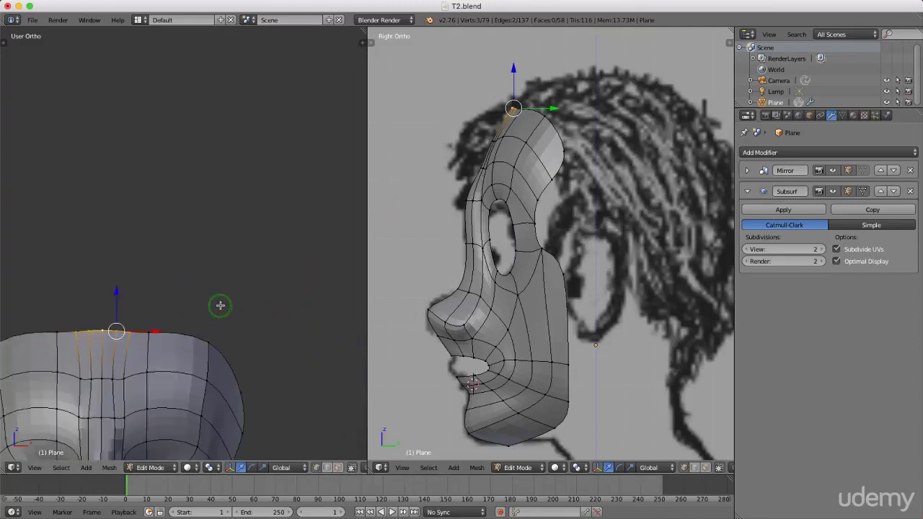
scroll(280, 242, "down", 2)
scroll(139, 286, "up", 2)
right_click(130, 342, "shift")
Select the top-edge vertices through the back of the head and extrude them toward the hairline
right_click(167, 268, "shift")
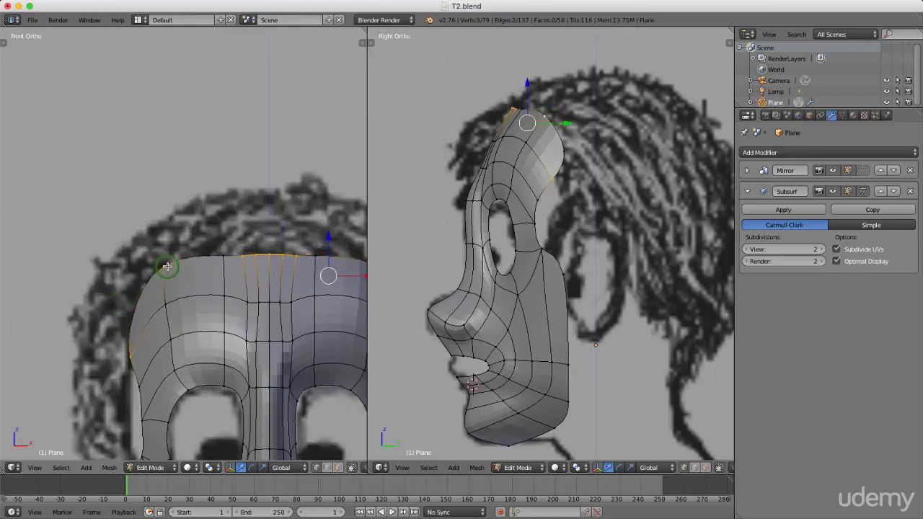
right_click(222, 263, "shift")
right_click(188, 268, "shift")
scroll(188, 268, "down", 4)
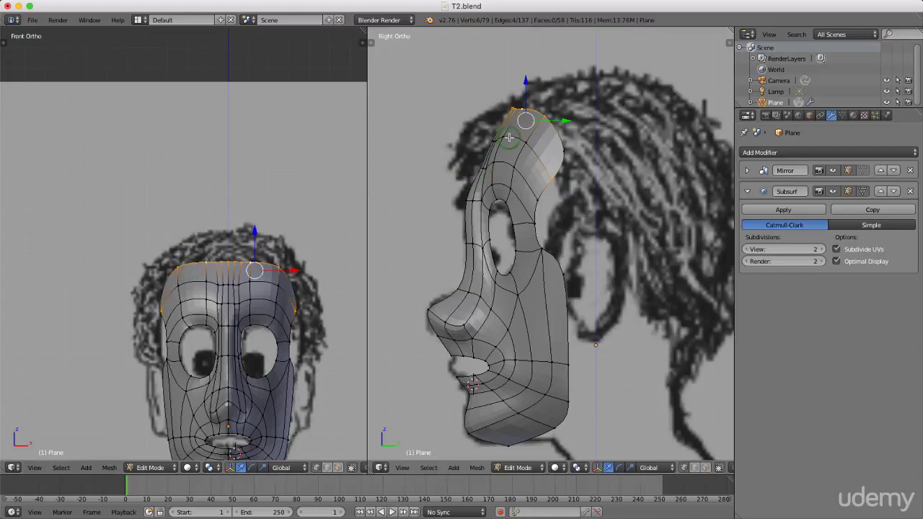
scroll(562, 148, "up", 3)
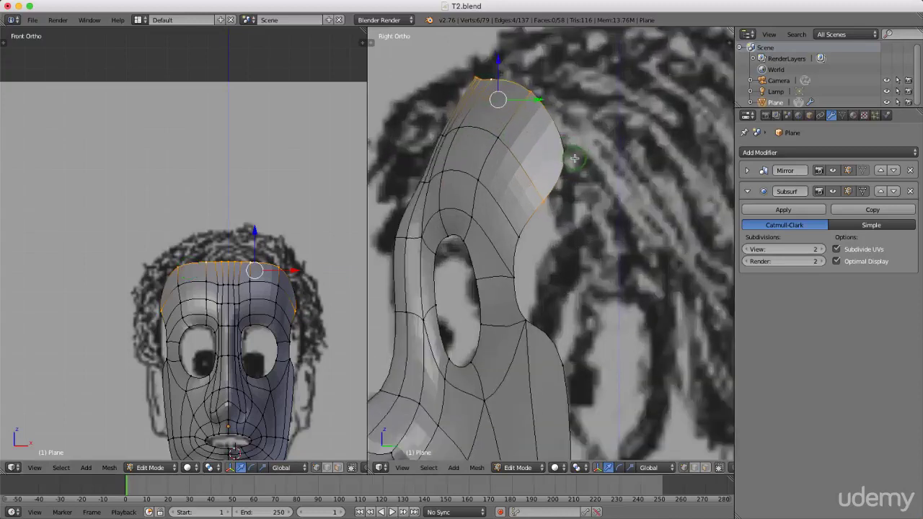
right_click(563, 152, "shift")
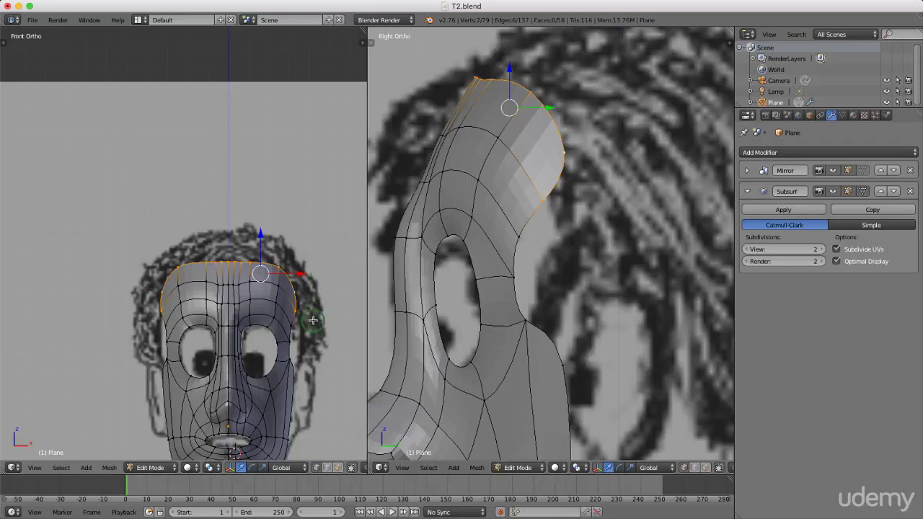
scroll(304, 322, "up", 2)
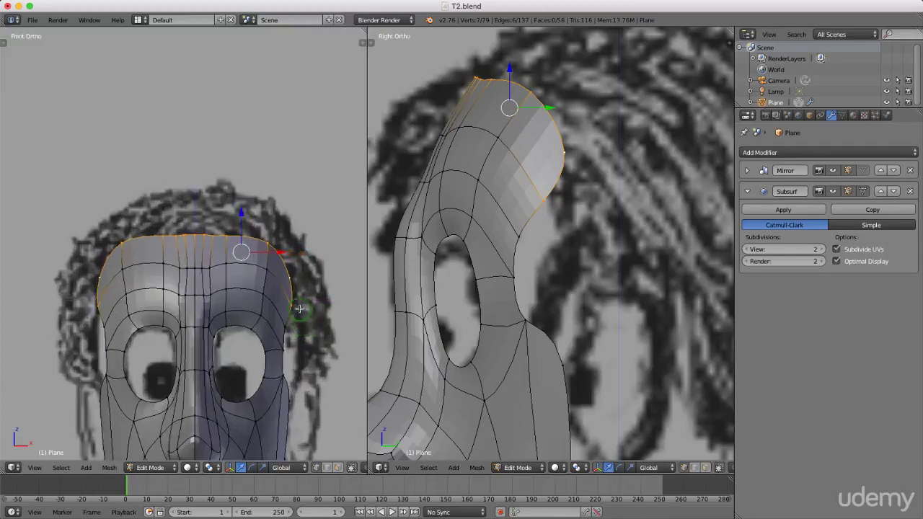
right_click(295, 304, "shift")
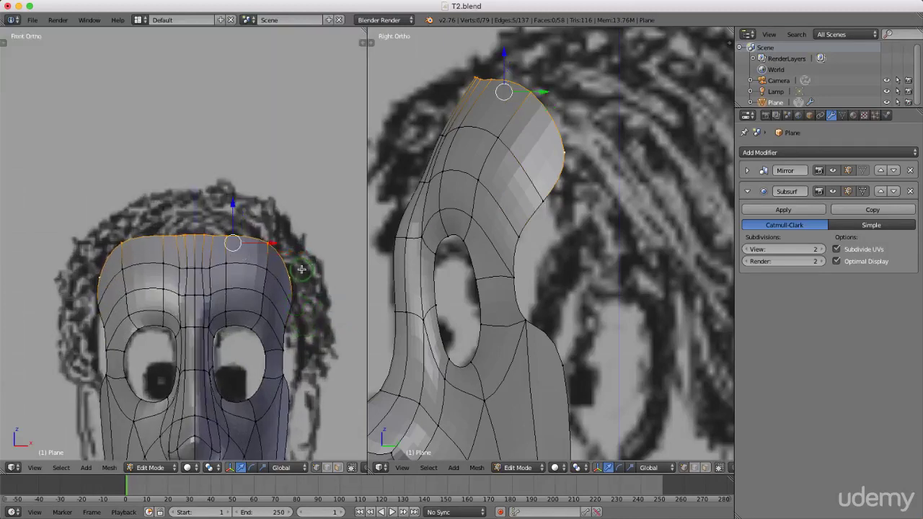
scroll(485, 225, "down", 1)
scroll(485, 224, "down", 1)
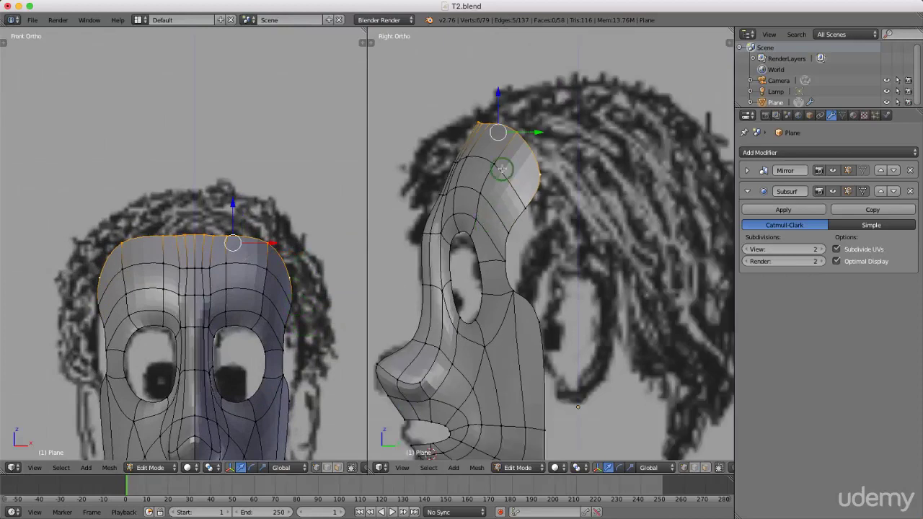
key("e")
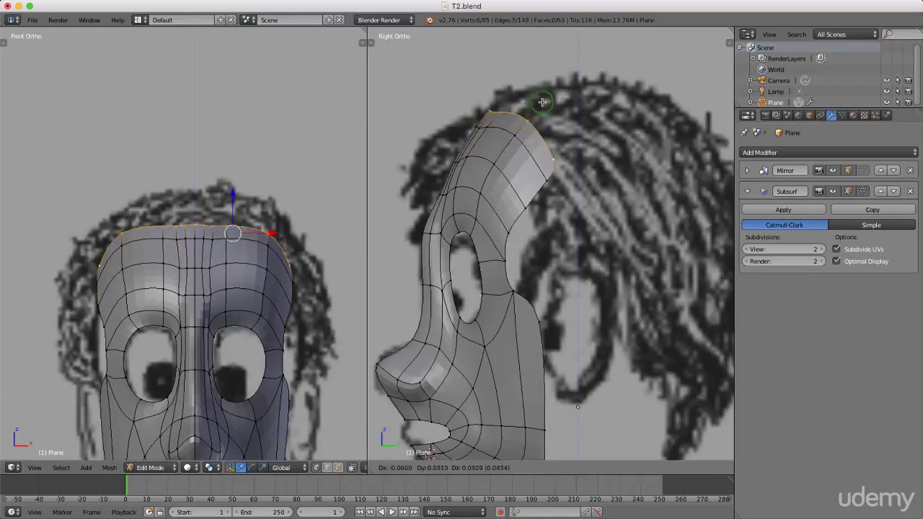